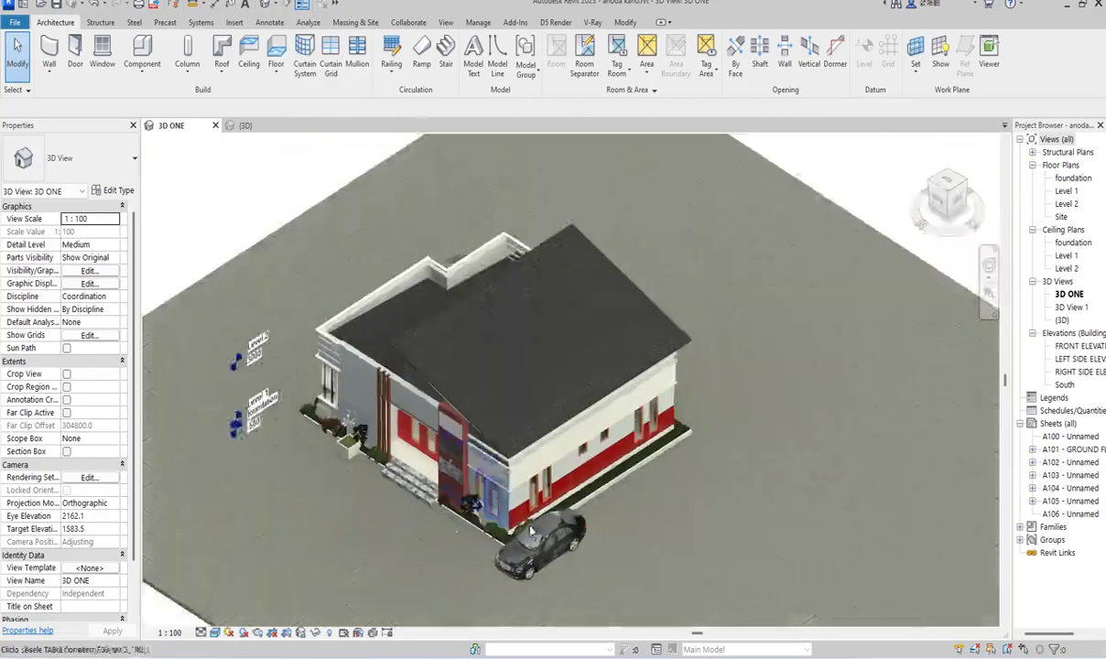
Examine the finished house from outside, including the two-colour side wall, the front corner and the entrance.
scroll(811, 439, down, 2)
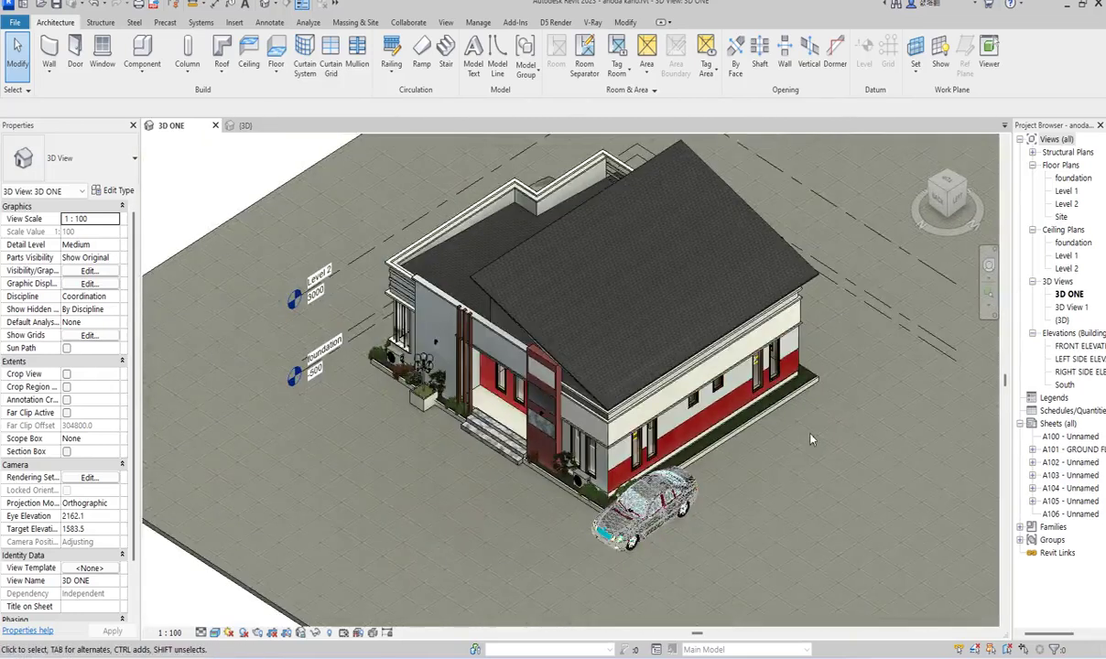
scroll(810, 440, up, 4)
scroll(562, 458, down, 4)
scroll(562, 458, up, 3)
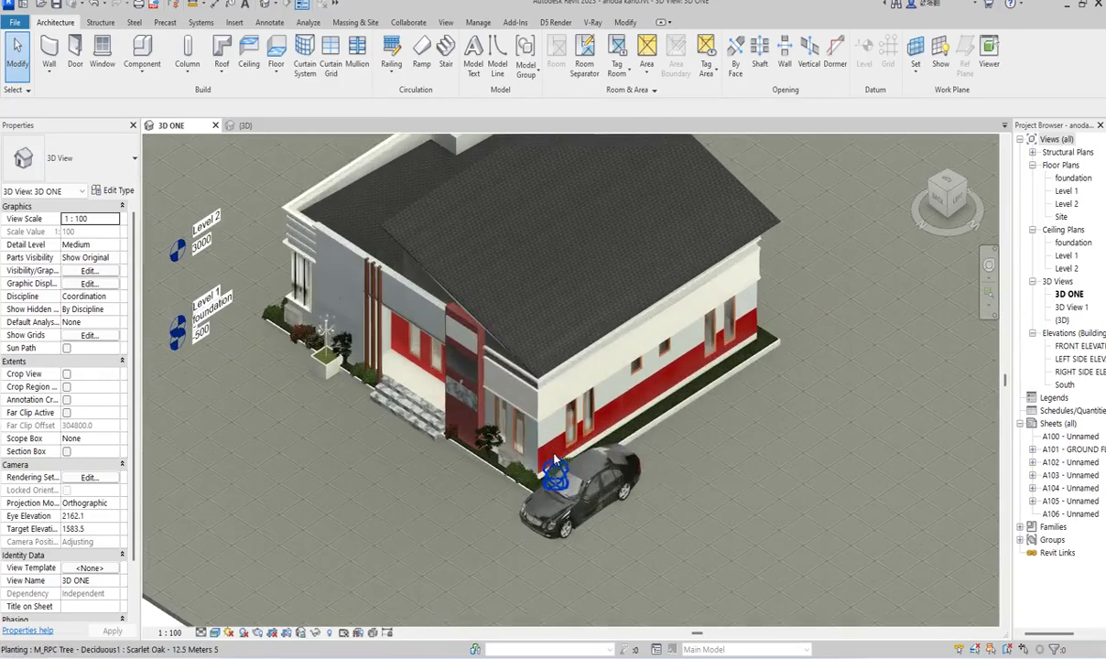
shift+middle_drag(473, 400, 549, 458)
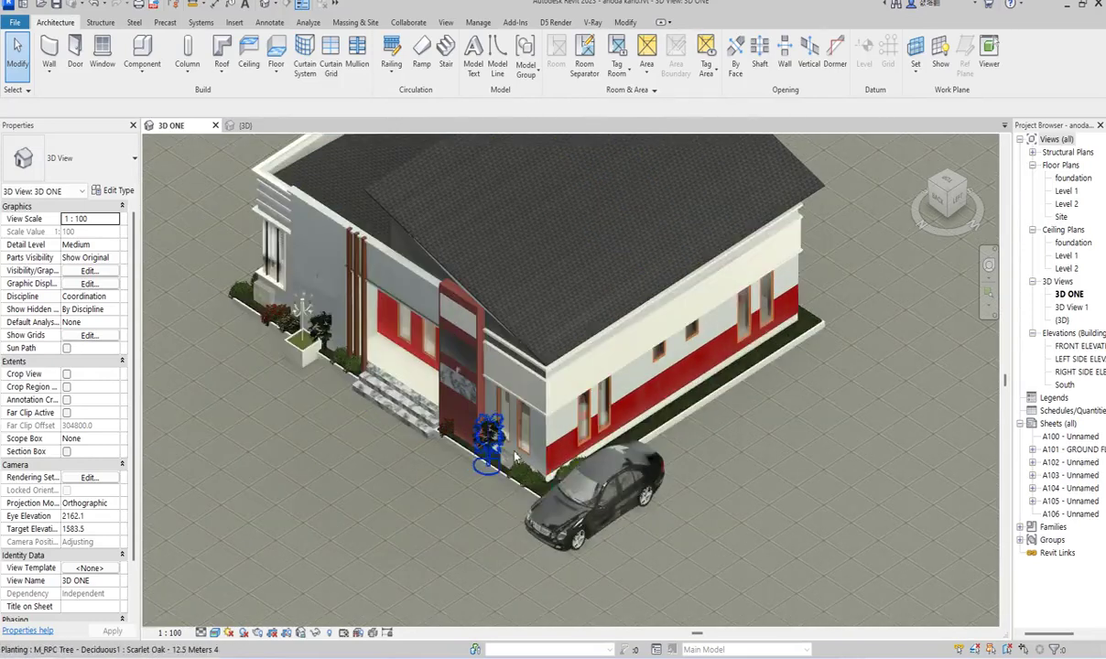
shift+middle_drag(641, 366, 819, 286)
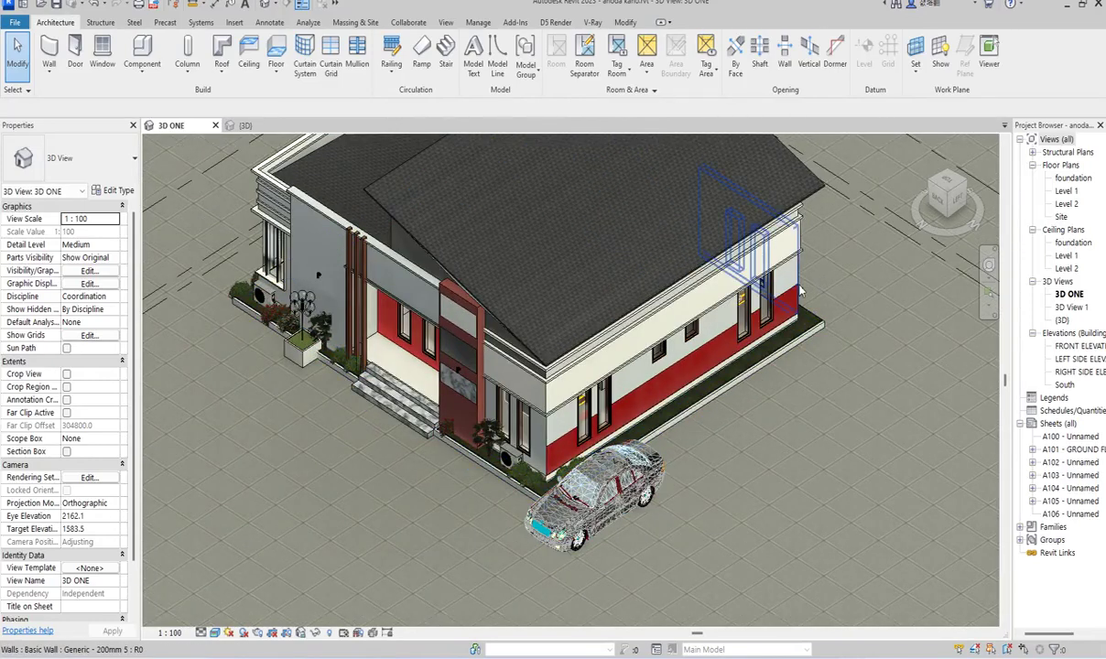
scroll(820, 286, up, 4)
scroll(826, 340, down, 3)
scroll(826, 341, down, 5)
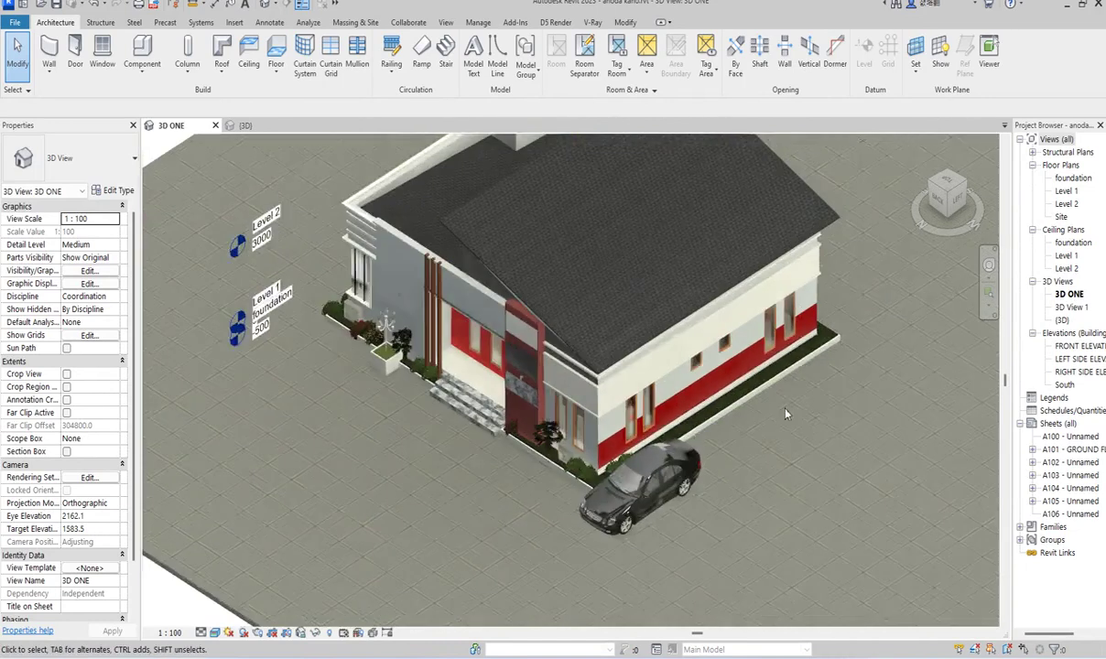
scroll(812, 502, up, 3)
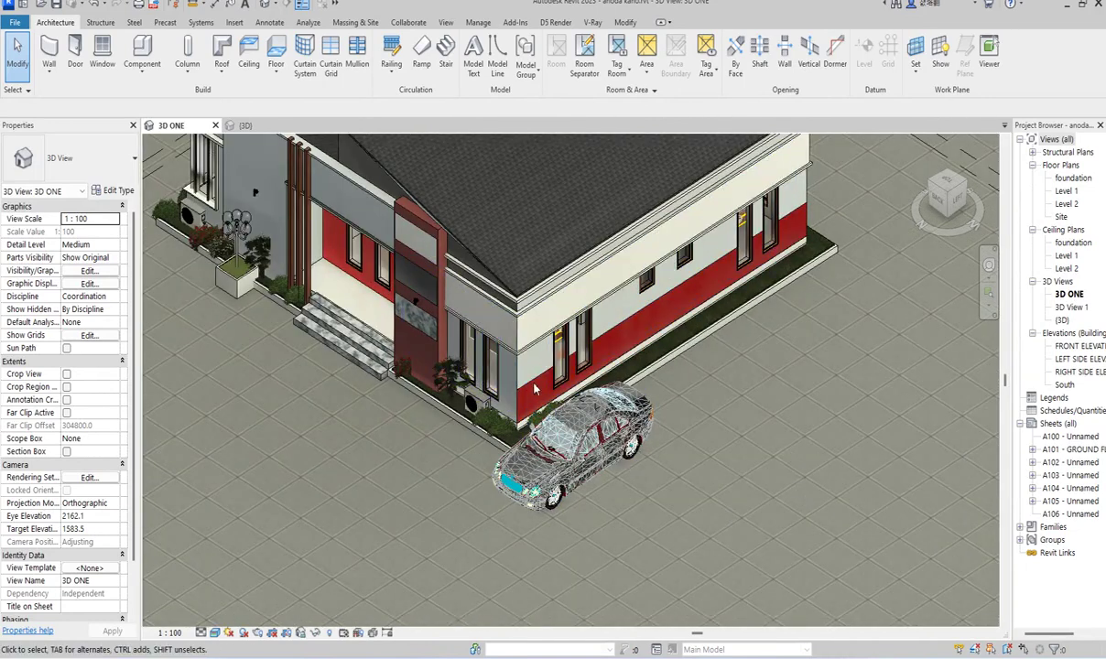
scroll(528, 392, up, 3)
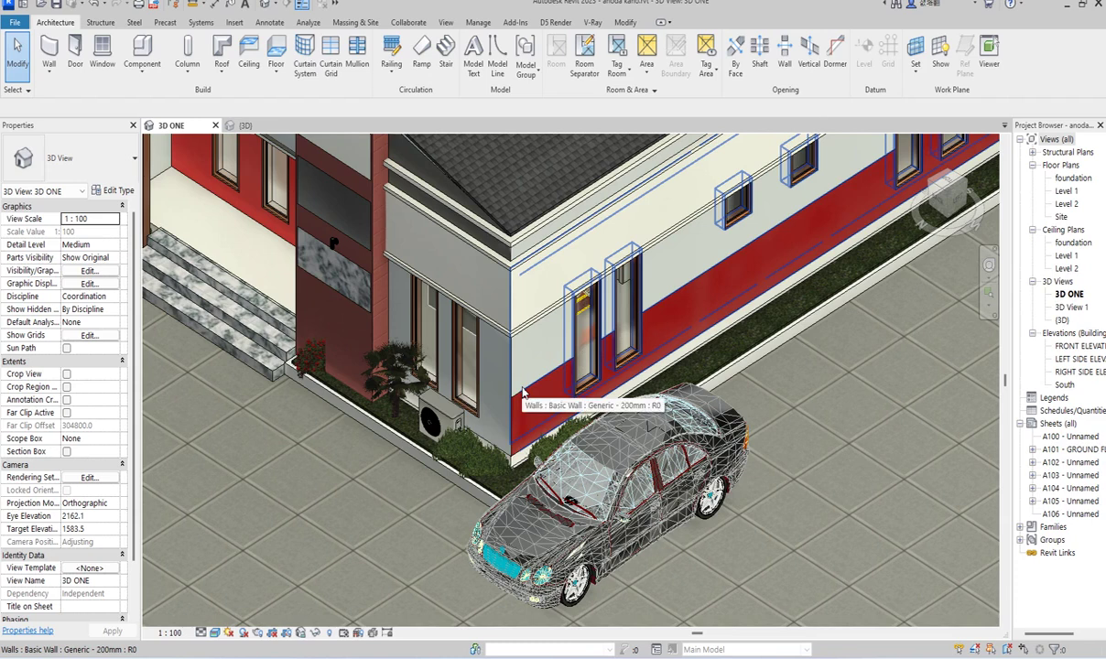
scroll(523, 392, down, 4)
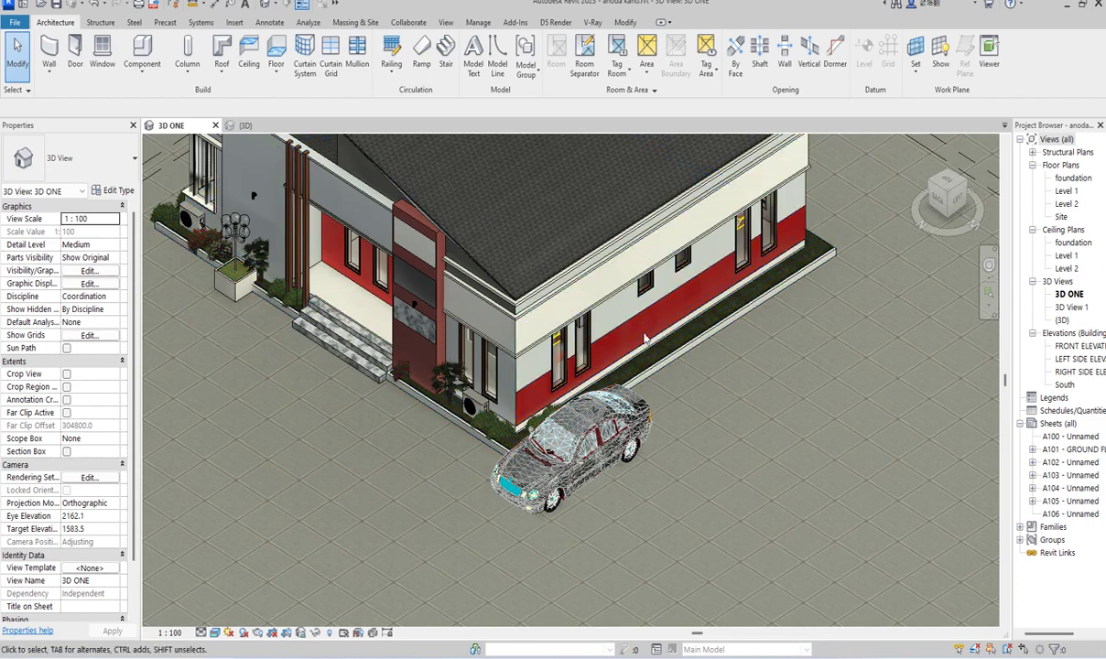
scroll(434, 299, up, 3)
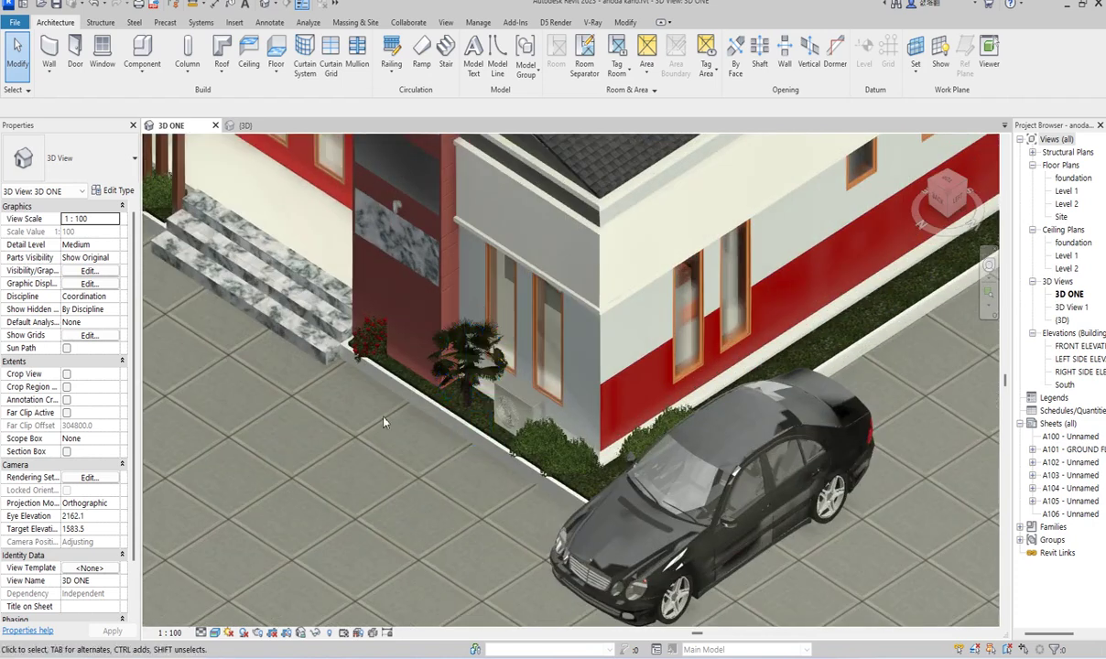
scroll(434, 298, up, 2)
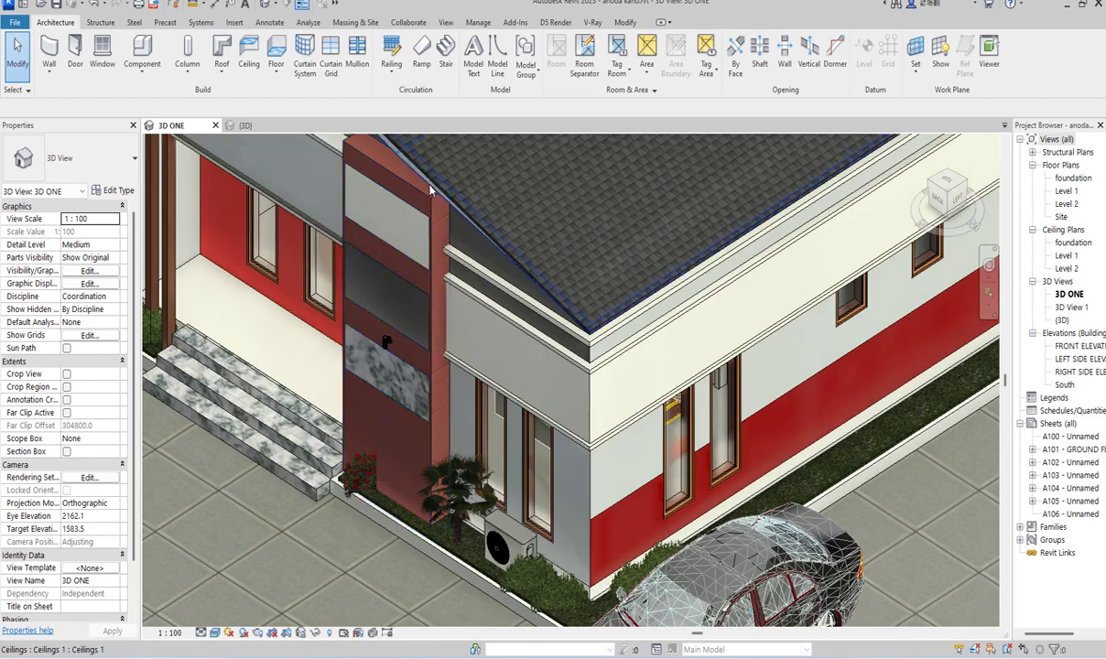
Inspect the red feature wall beside the entrance steps and the differently finished panels on its face.
click(425, 370)
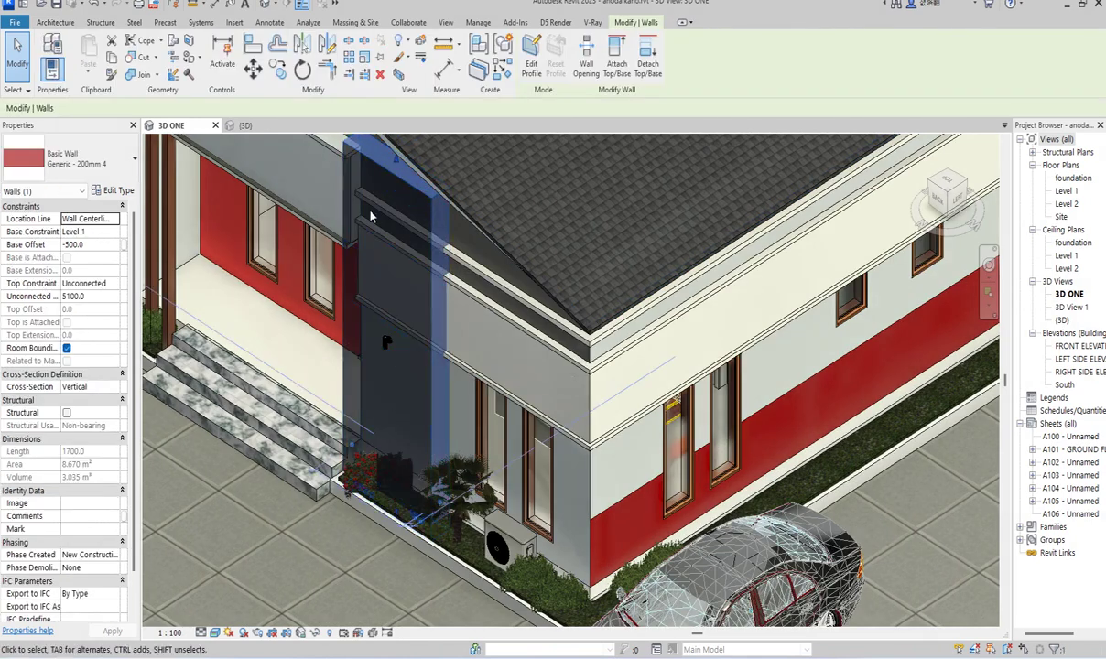
key(Escape)
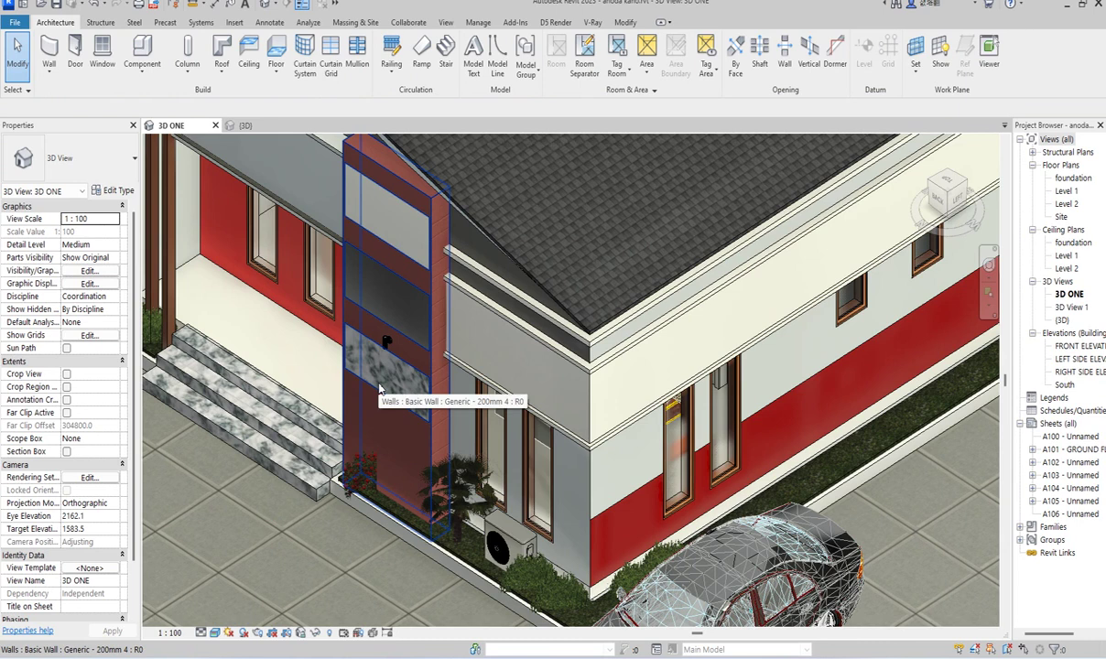
click(427, 210)
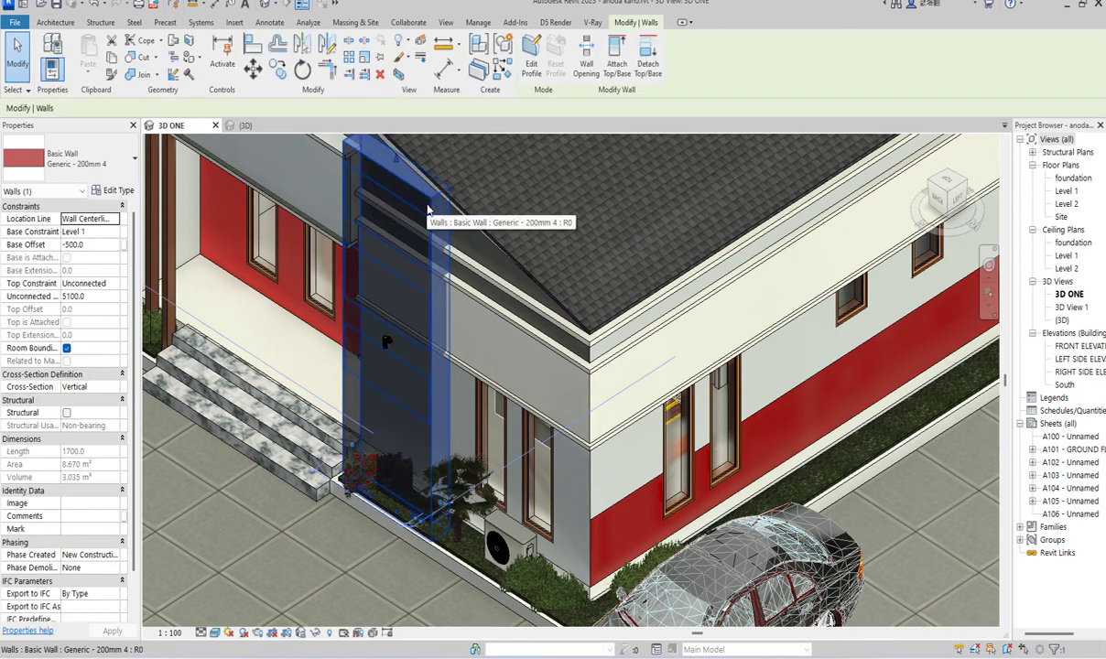
key(Escape)
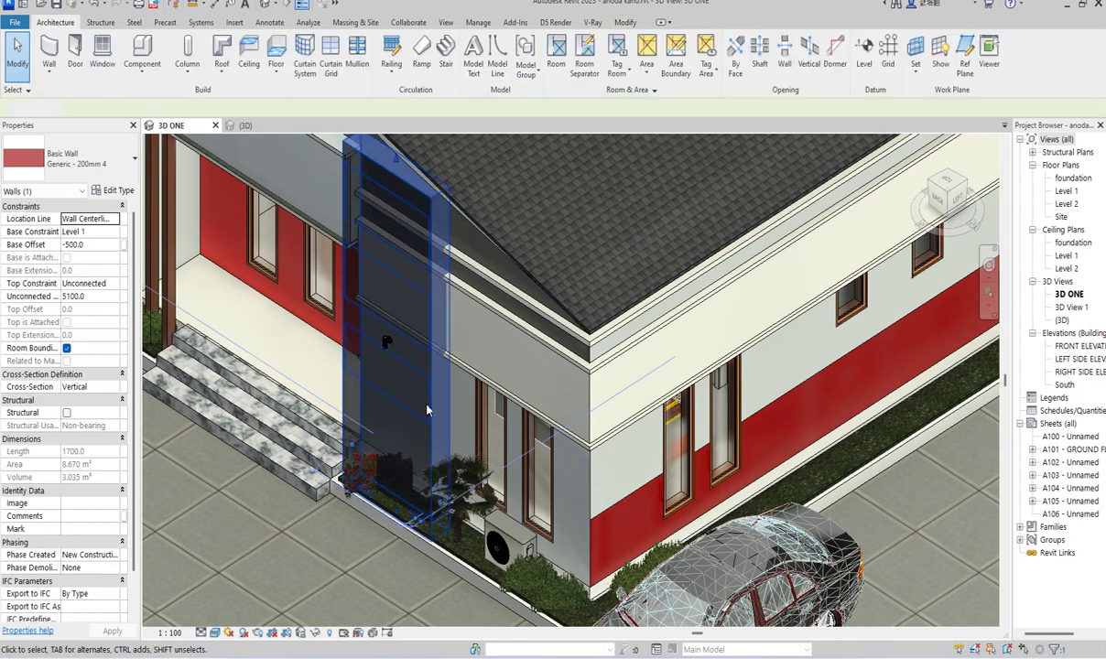
key(Delete)
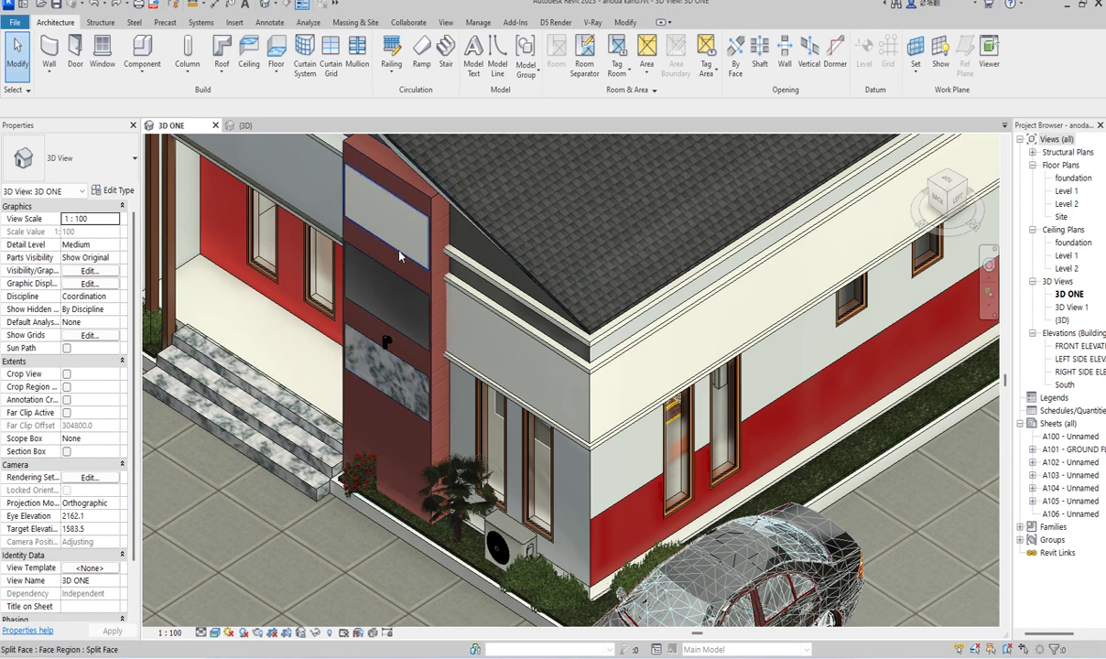
scroll(371, 384, up, 3)
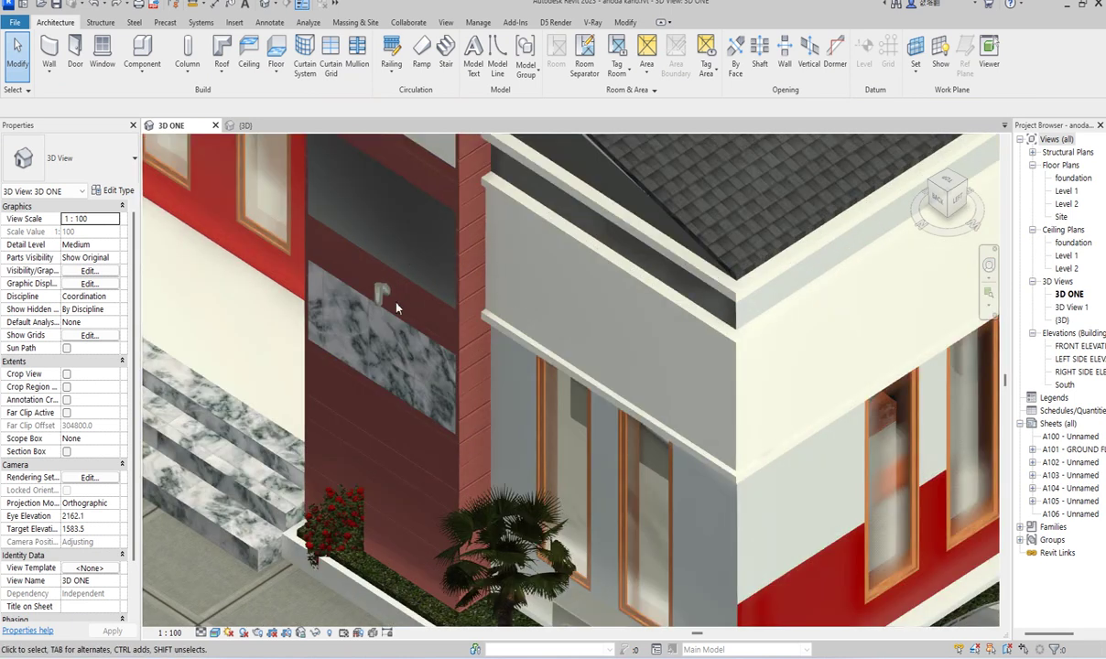
scroll(387, 239, down, 3)
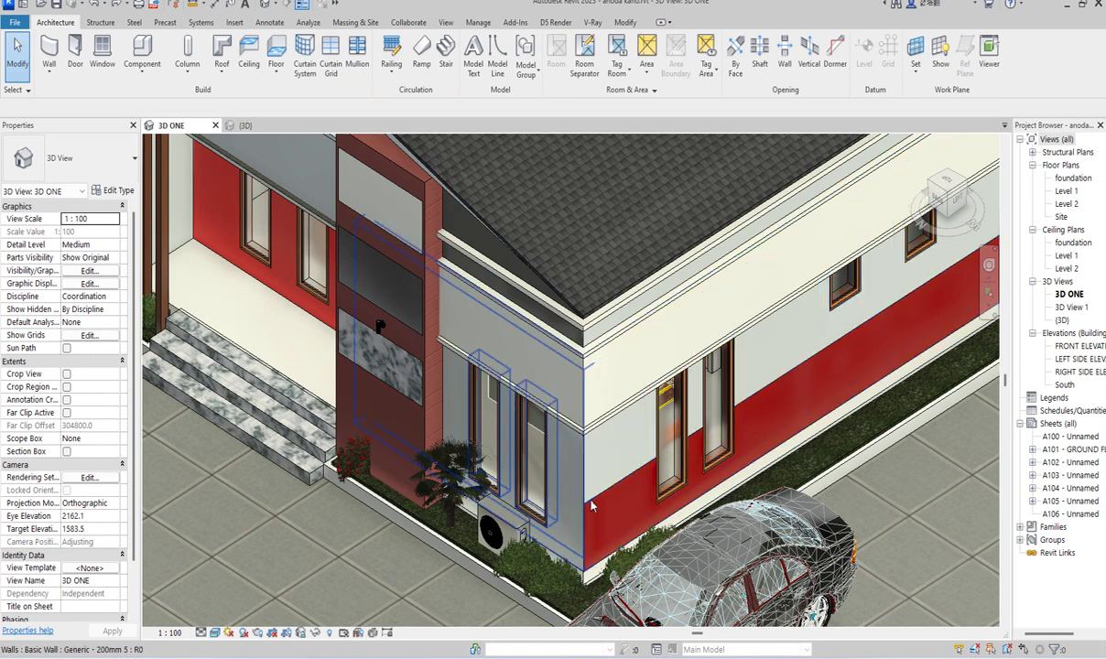
click(595, 499)
scroll(591, 504, up, 5)
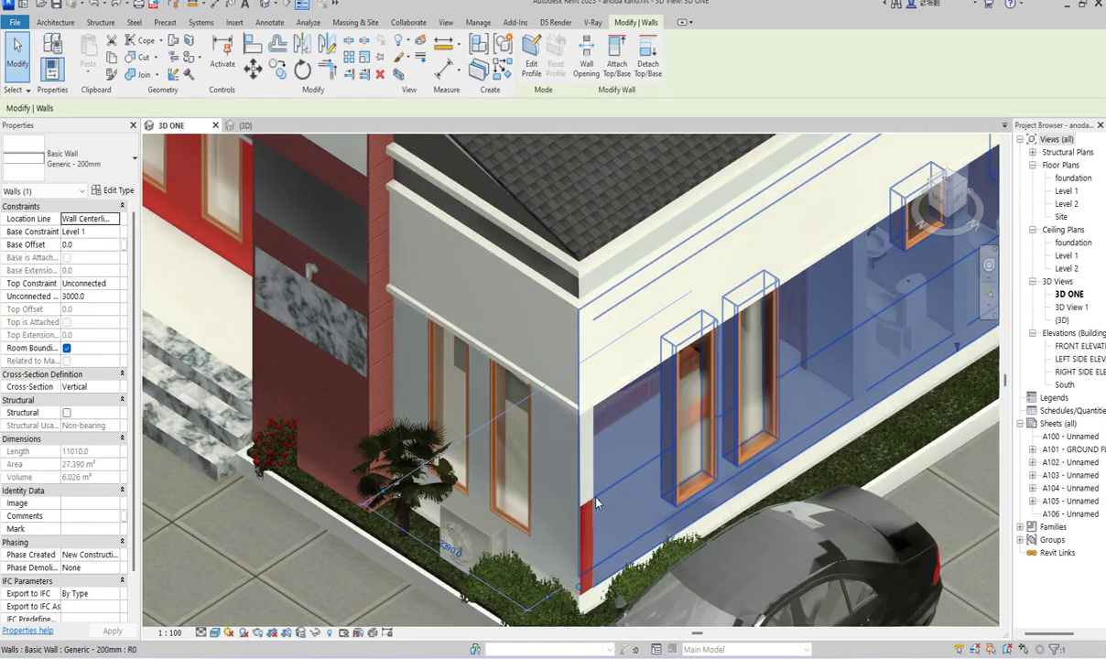
key(Delete)
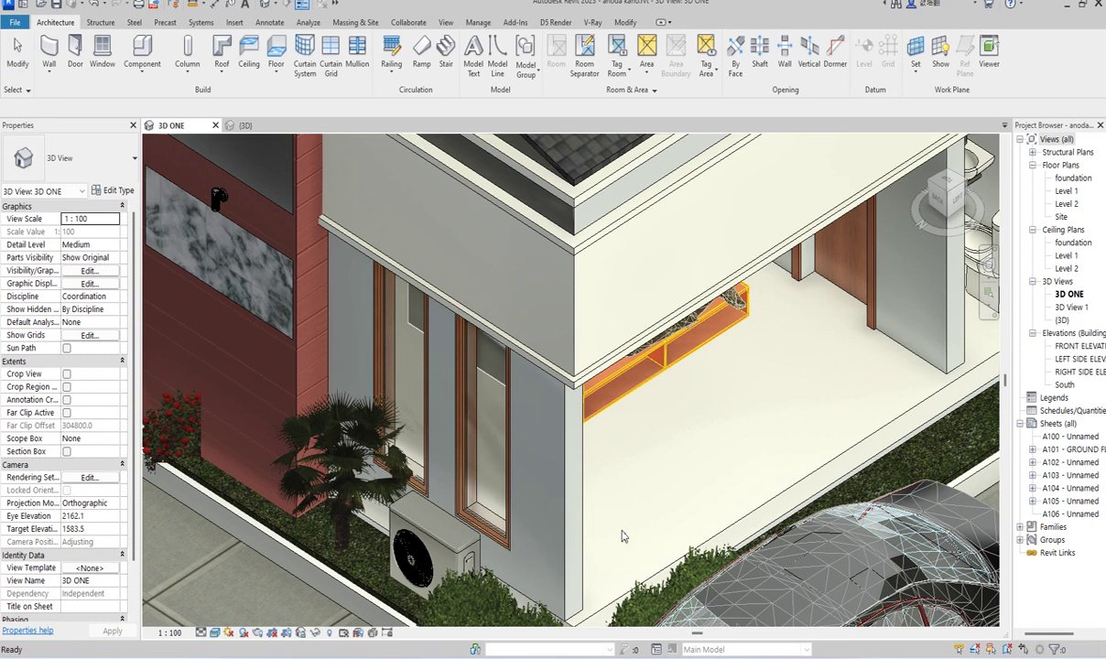
key(ctrl+z)
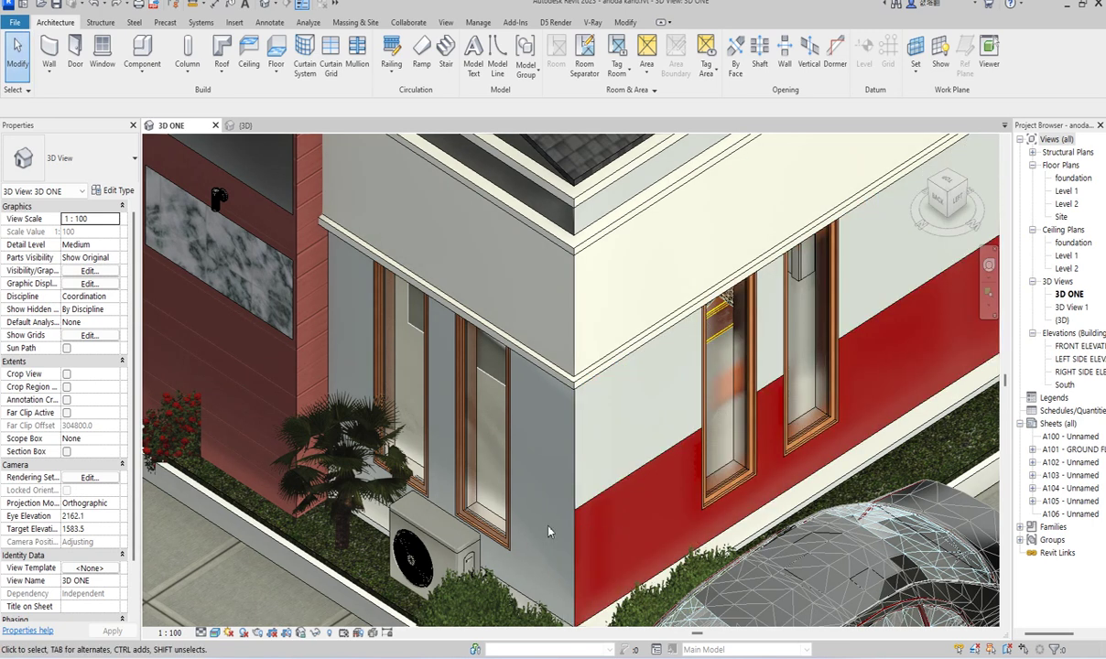
Try the Generic - 200mm wall type on the short front wall with two windows, and undo the change.
click(571, 440)
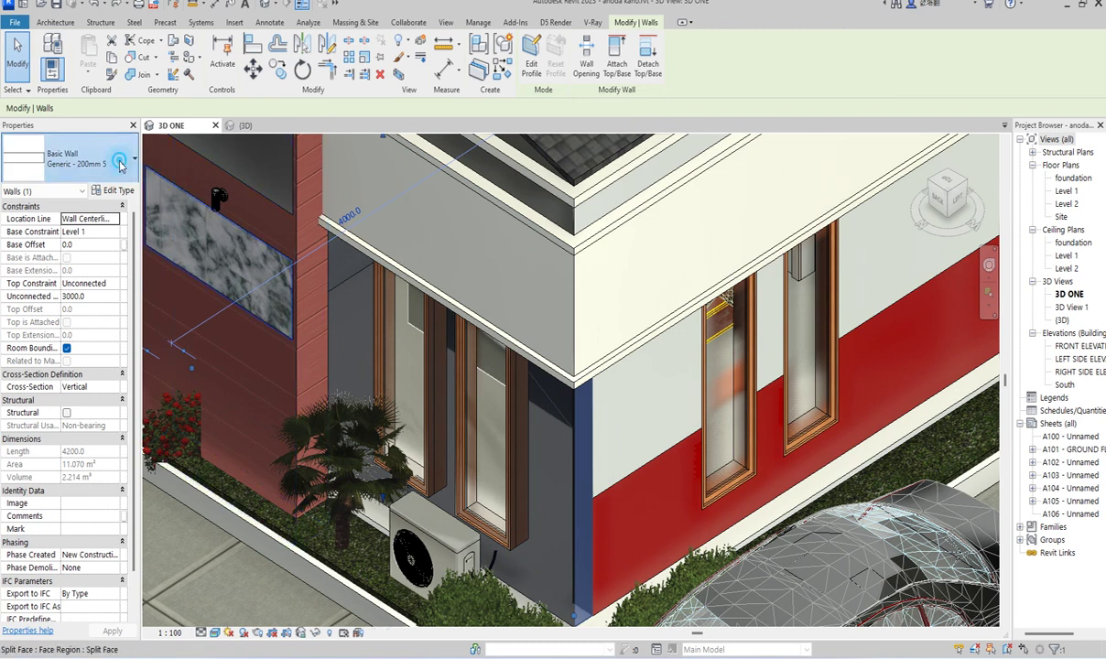
click(103, 156)
click(108, 464)
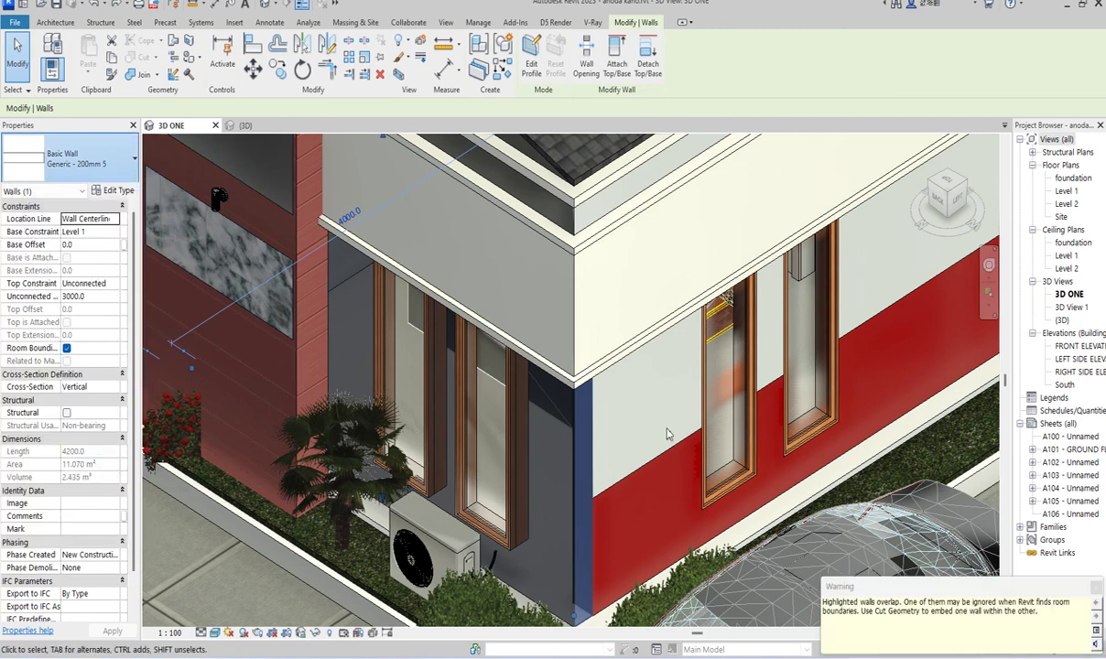
click(656, 433)
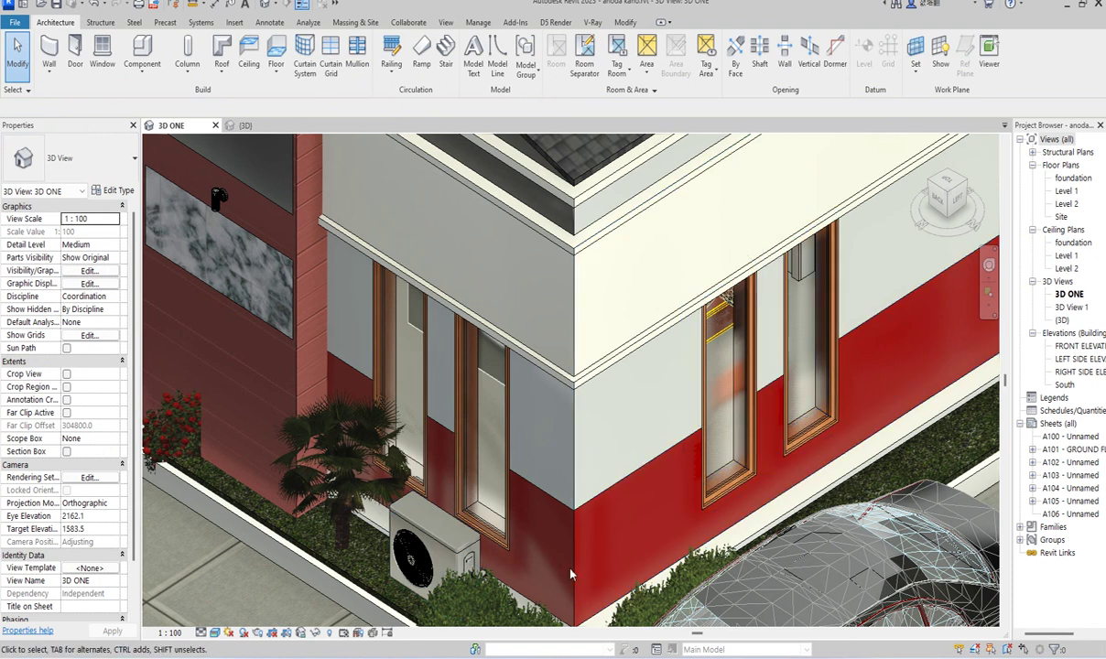
scroll(506, 513, down, 5)
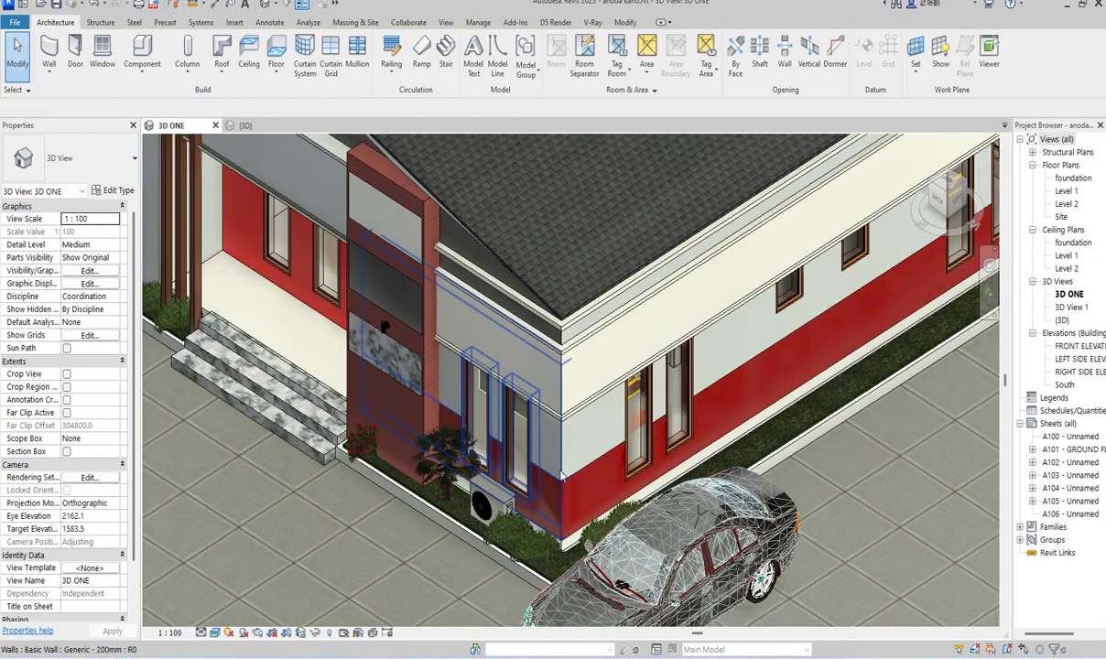
scroll(560, 513, up, 4)
click(560, 478)
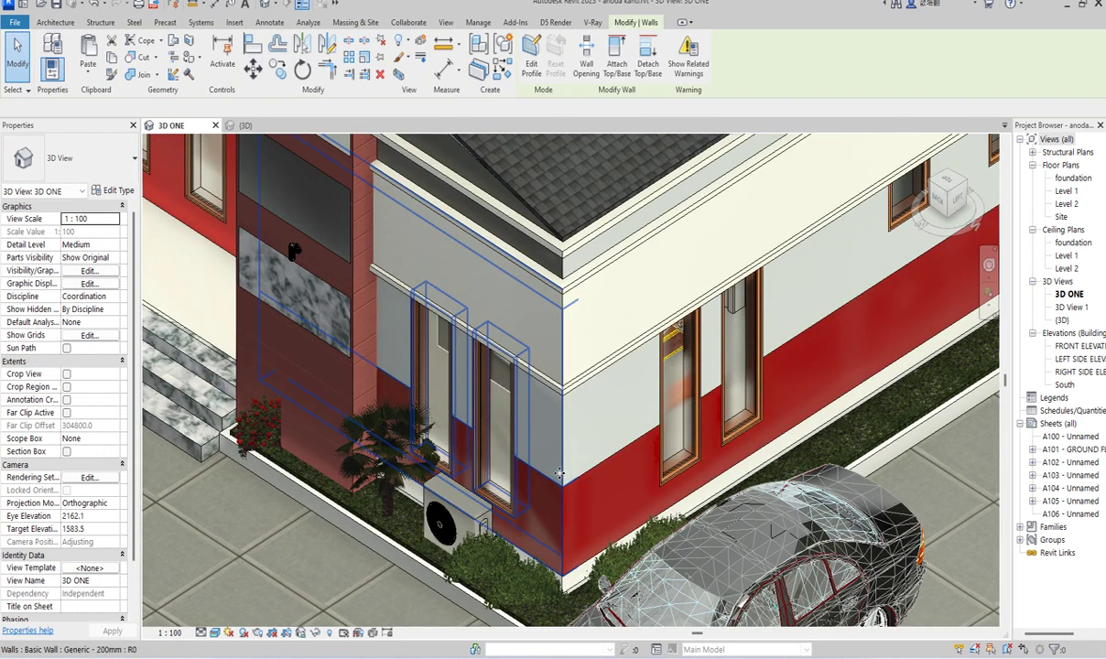
key(Escape)
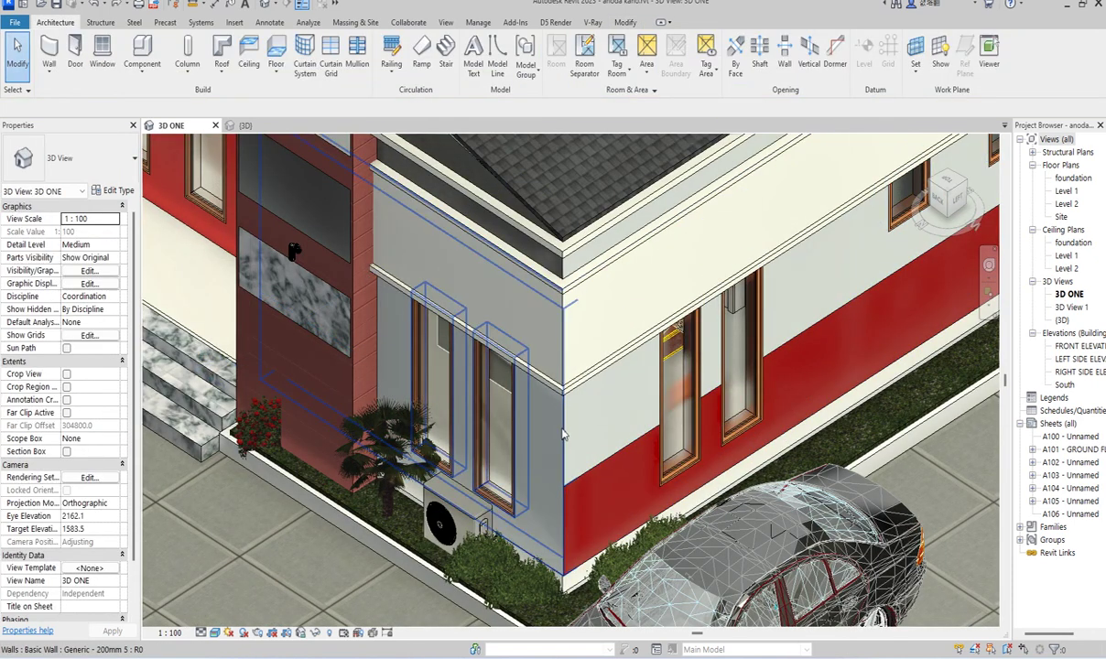
Switch to the {3D} view of the practice model.
scroll(586, 458, down, 3)
scroll(582, 451, up, 2)
scroll(586, 456, down, 3)
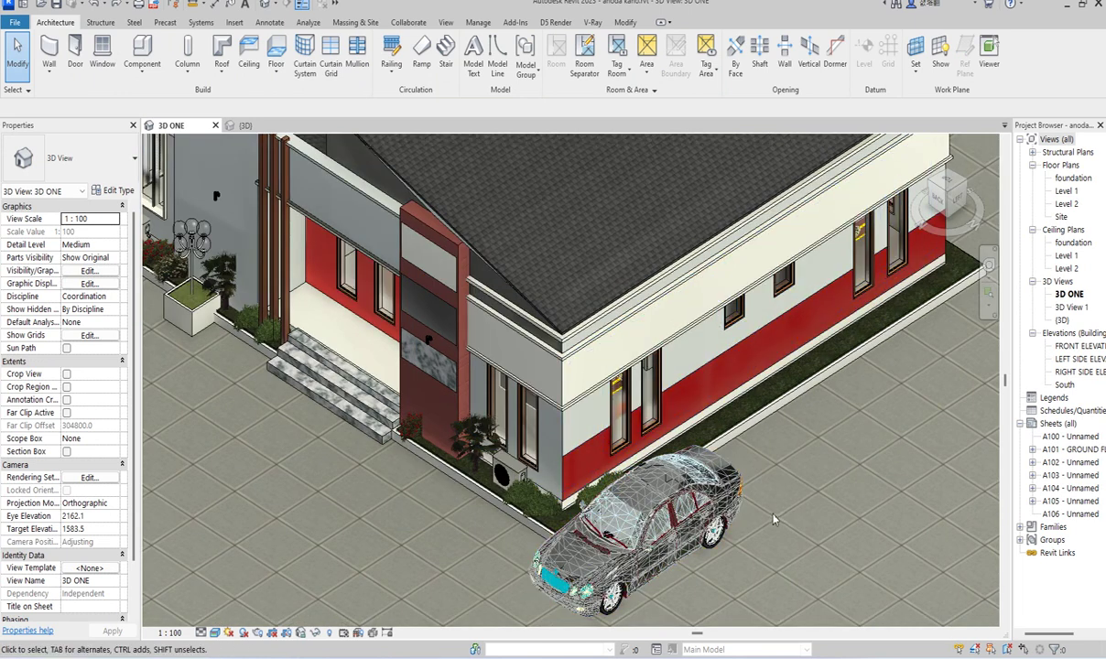
scroll(664, 477, down, 2)
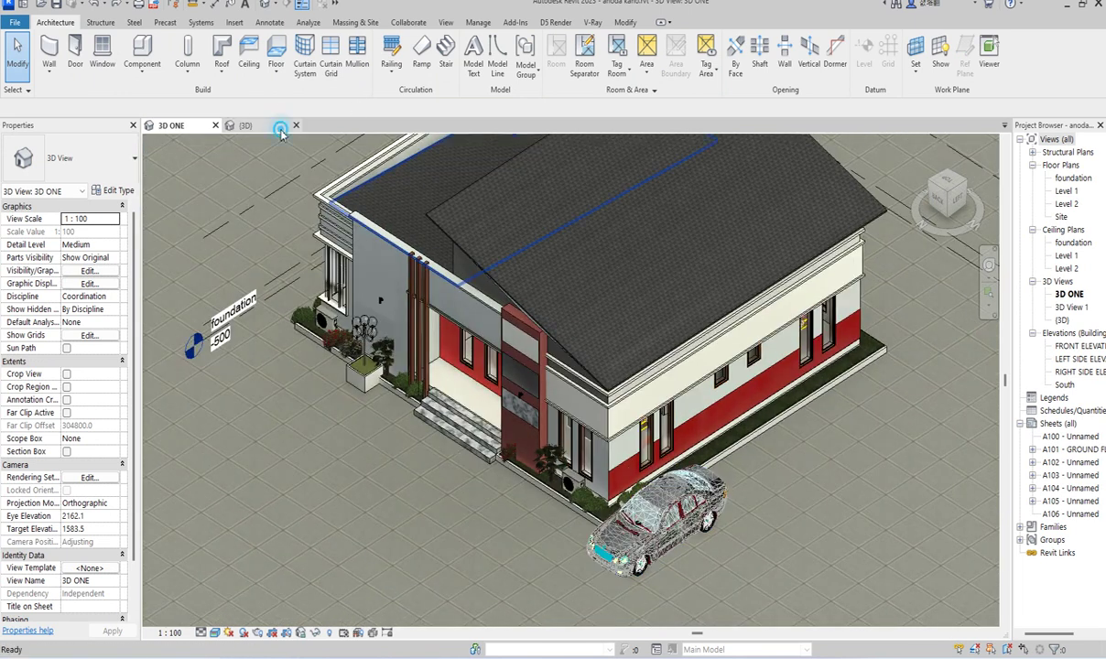
click(244, 125)
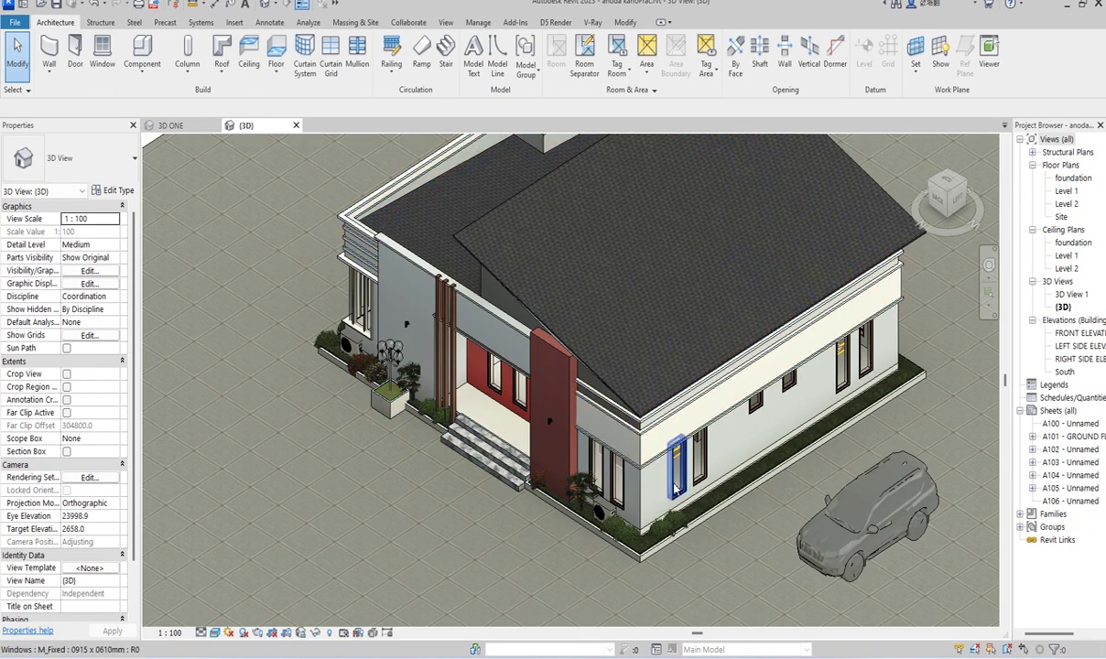
Open the type properties of the long side wall with the small windows and show the type preview beside the parameters.
scroll(632, 467, up, 4)
scroll(638, 473, down, 3)
scroll(654, 504, down, 2)
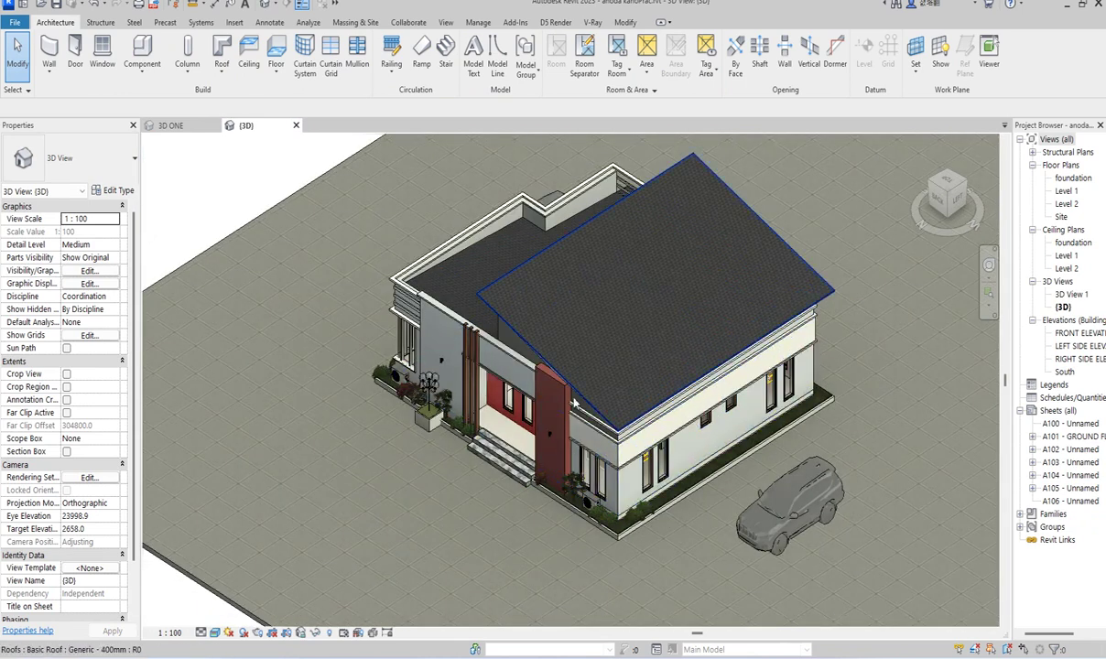
scroll(540, 444, up, 4)
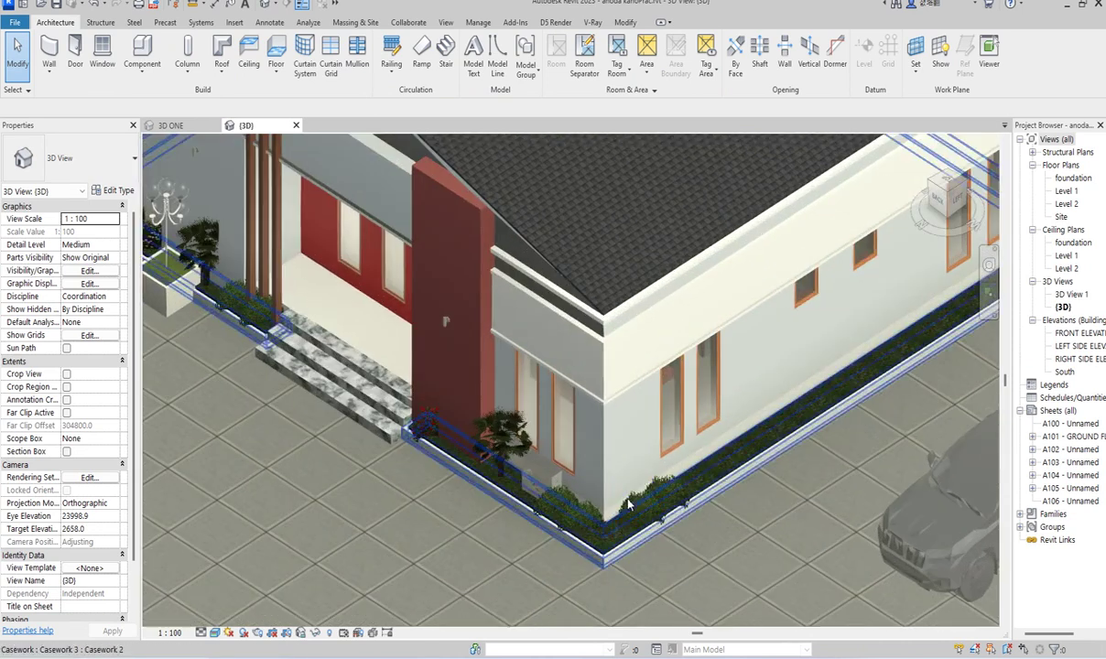
scroll(648, 448, down, 3)
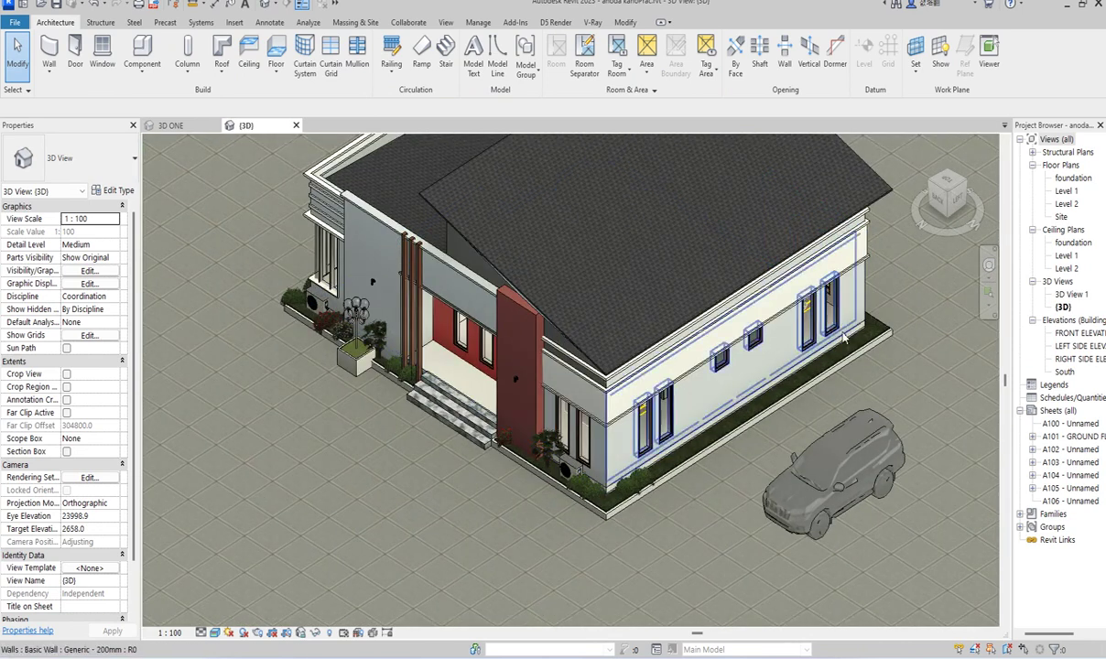
click(617, 467)
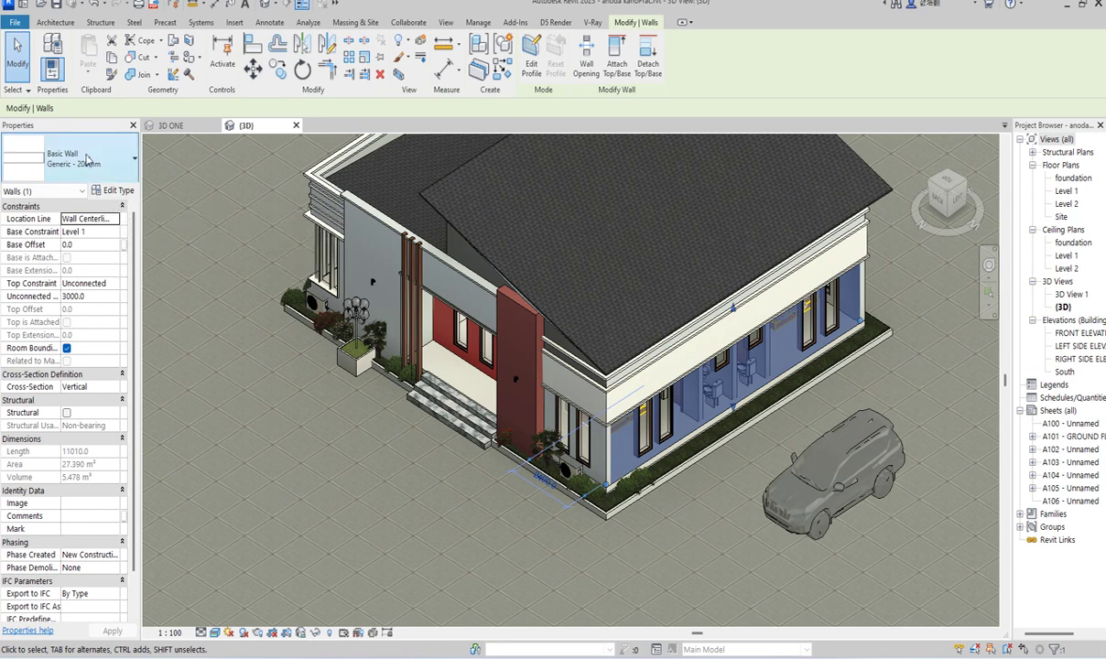
click(114, 191)
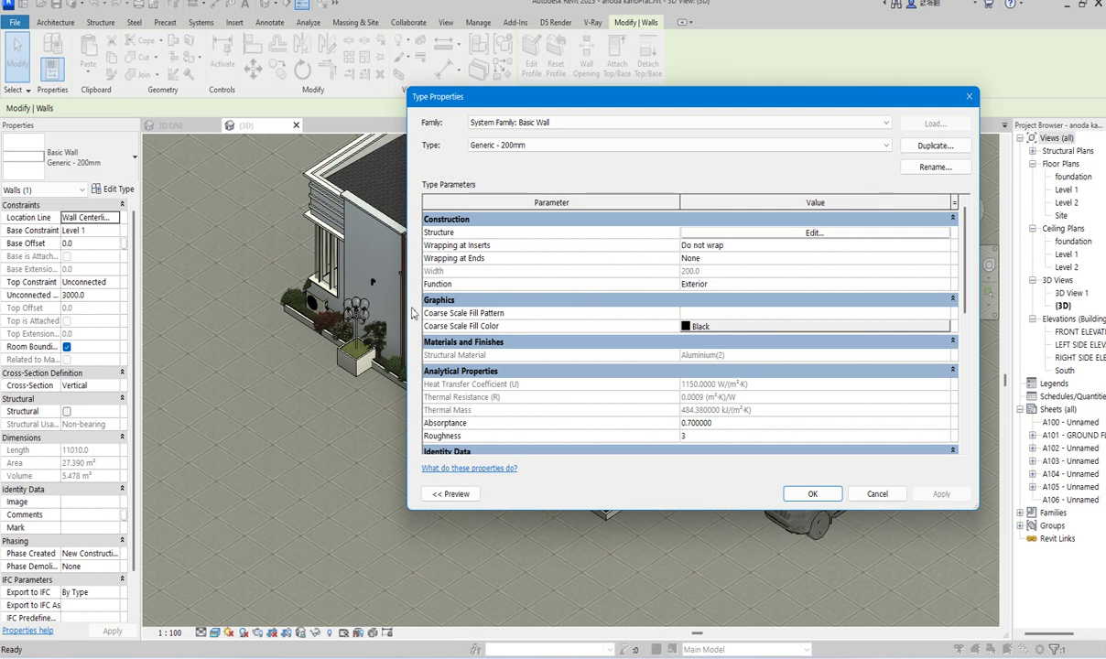
drag(404, 316, 581, 316)
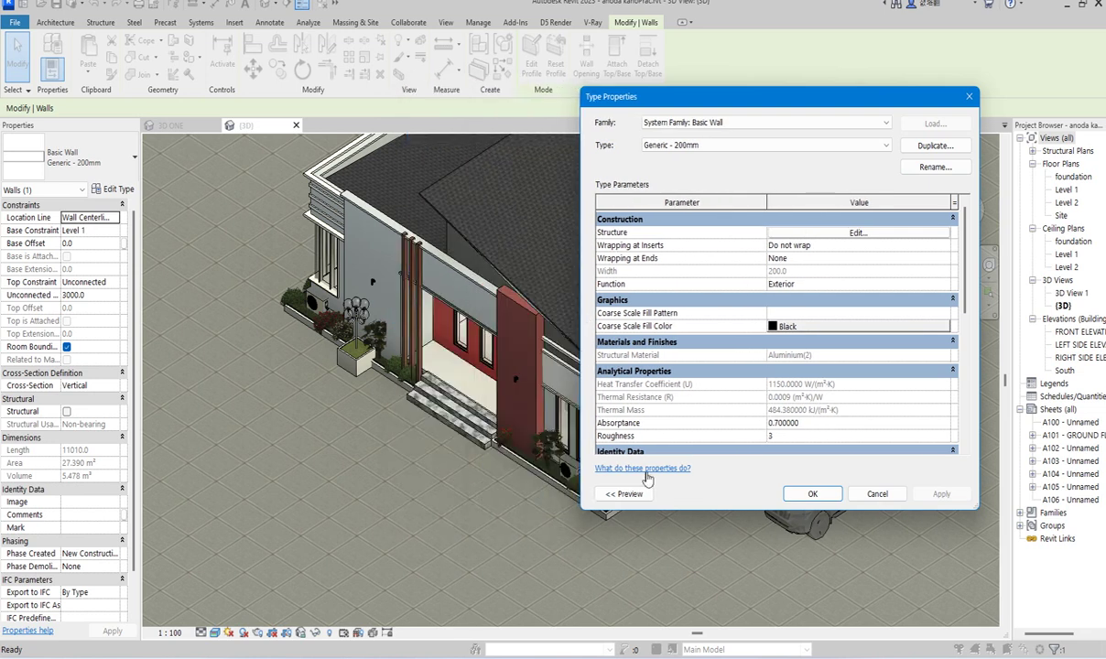
click(632, 495)
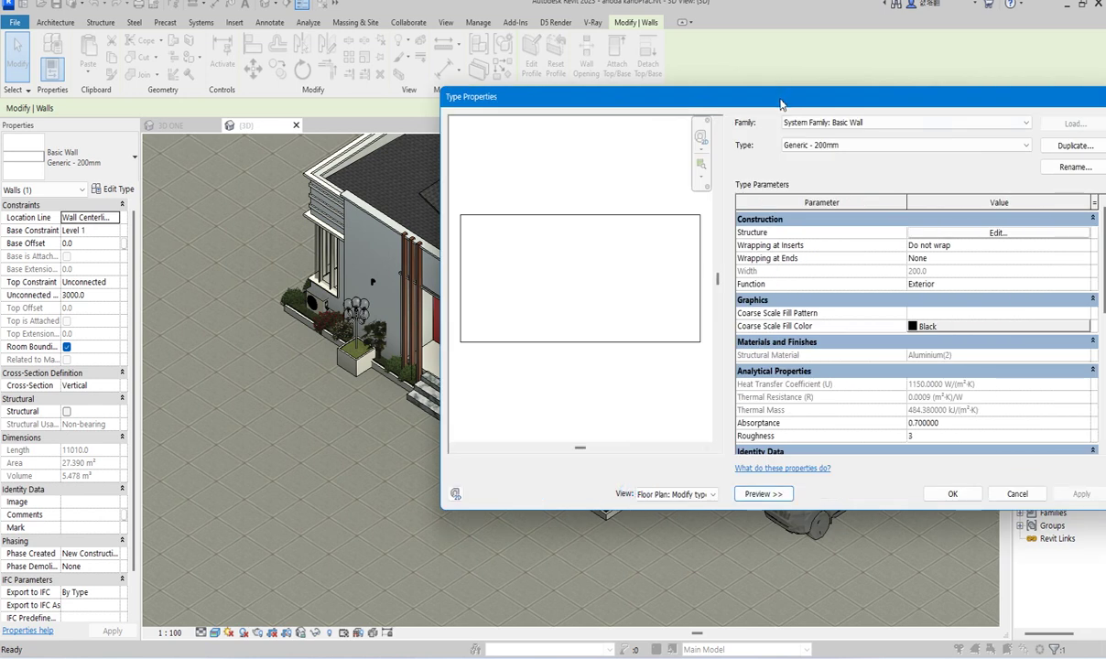
drag(780, 103, 688, 102)
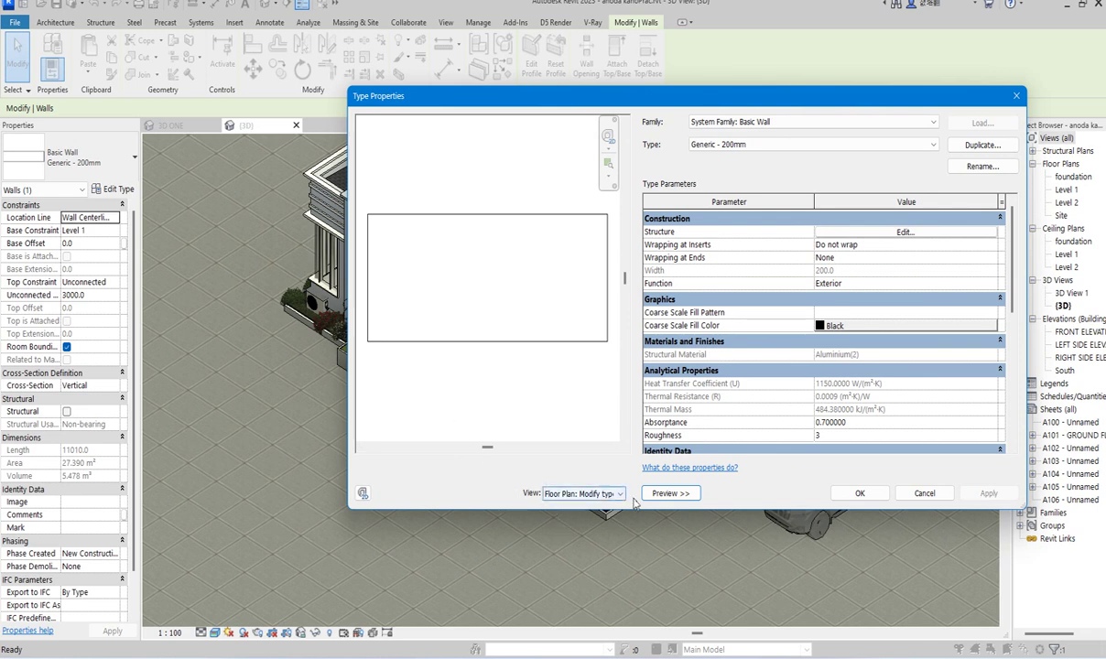
Duplicate the wall type under the name "Generic - 200mm COVER".
click(983, 147)
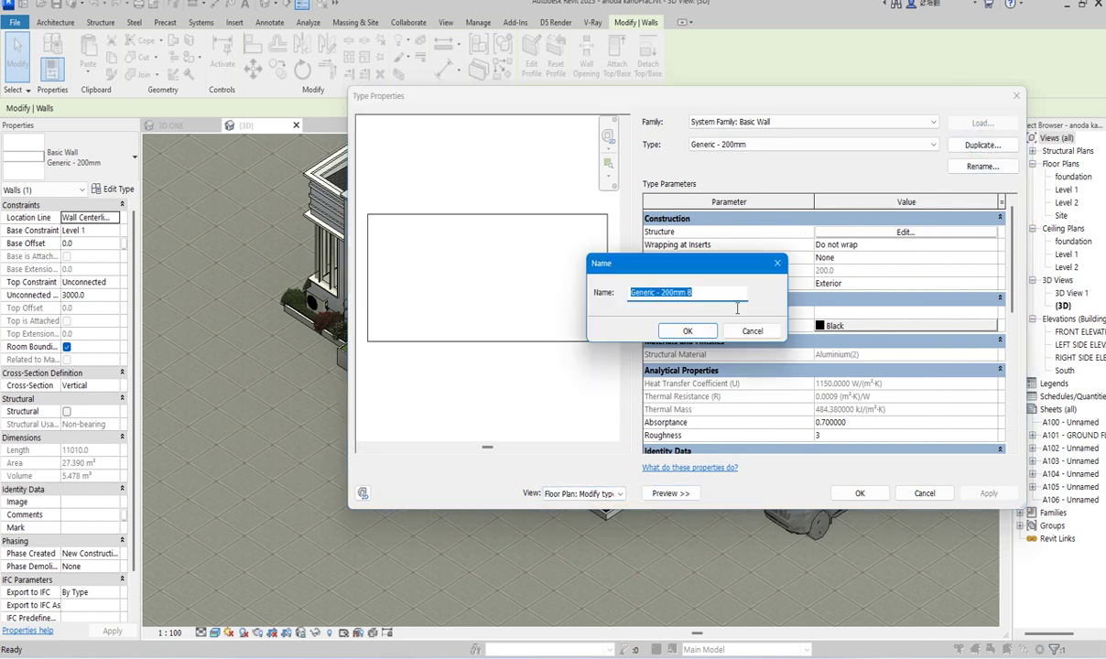
drag(696, 294, 670, 294)
click(699, 293)
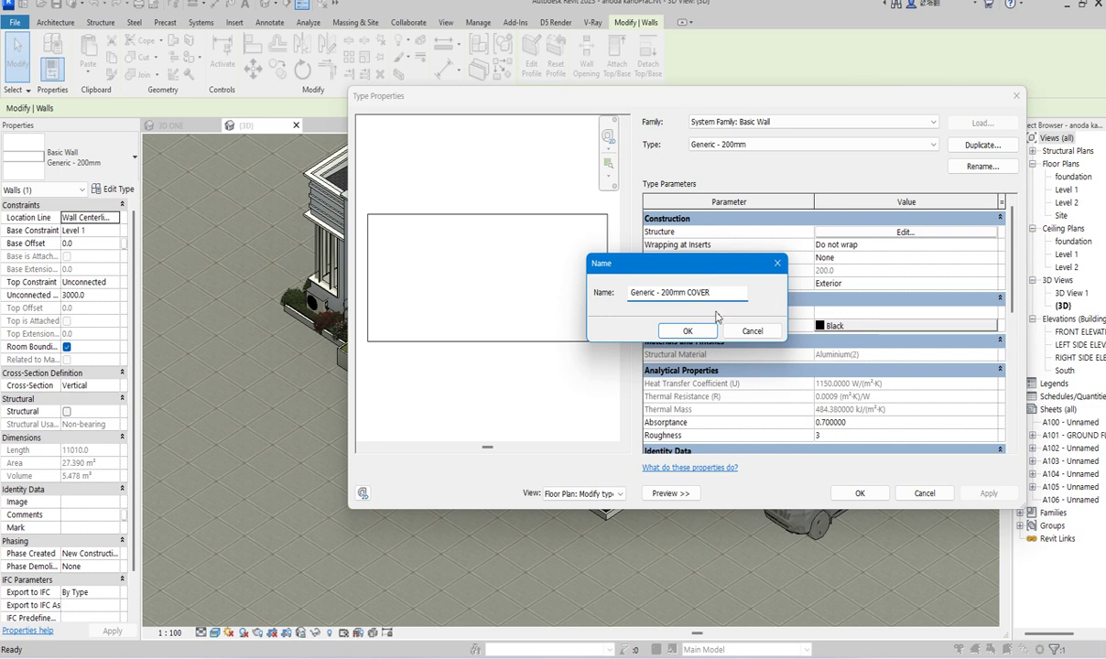
click(688, 330)
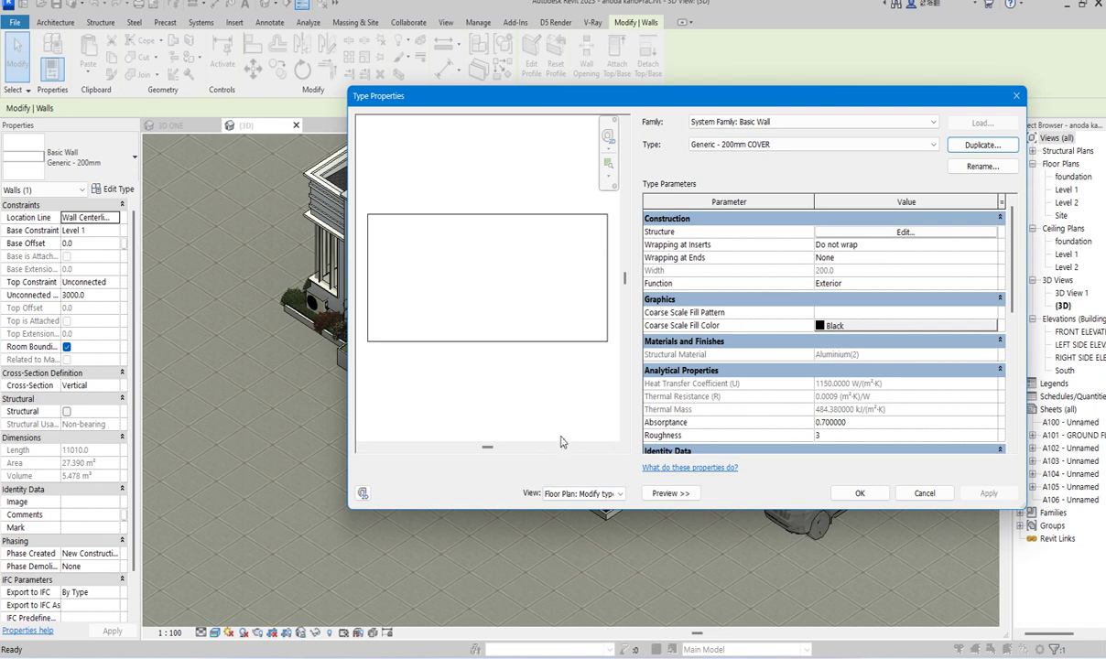
Show the type preview in section and set the structure layer's thickness to 180 mm in the wall assembly.
click(619, 494)
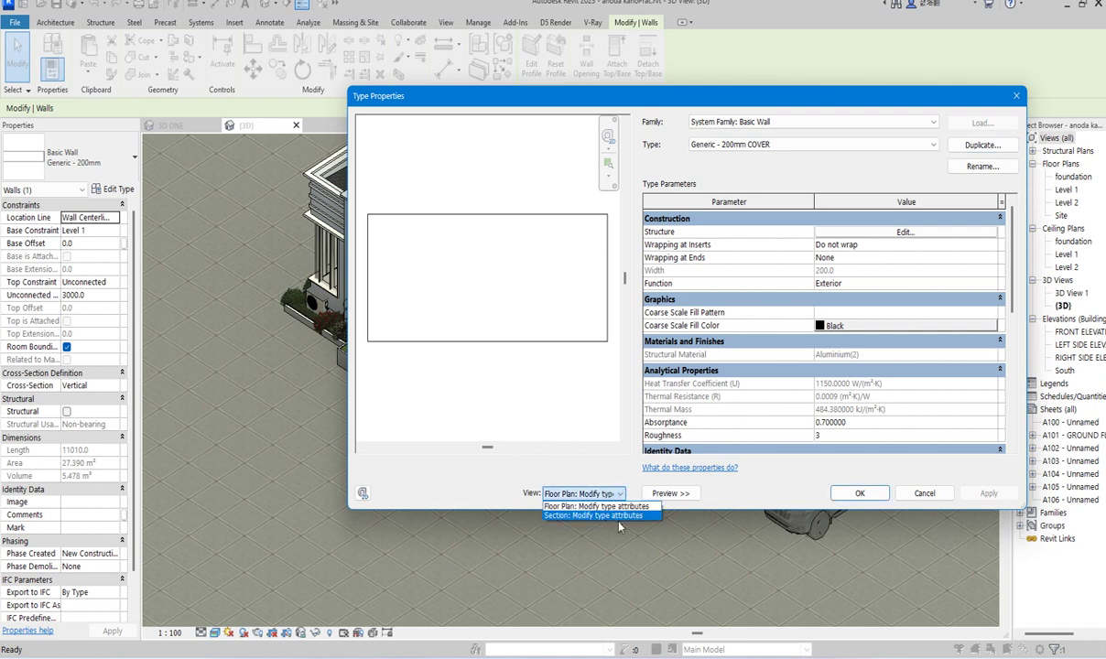
click(619, 516)
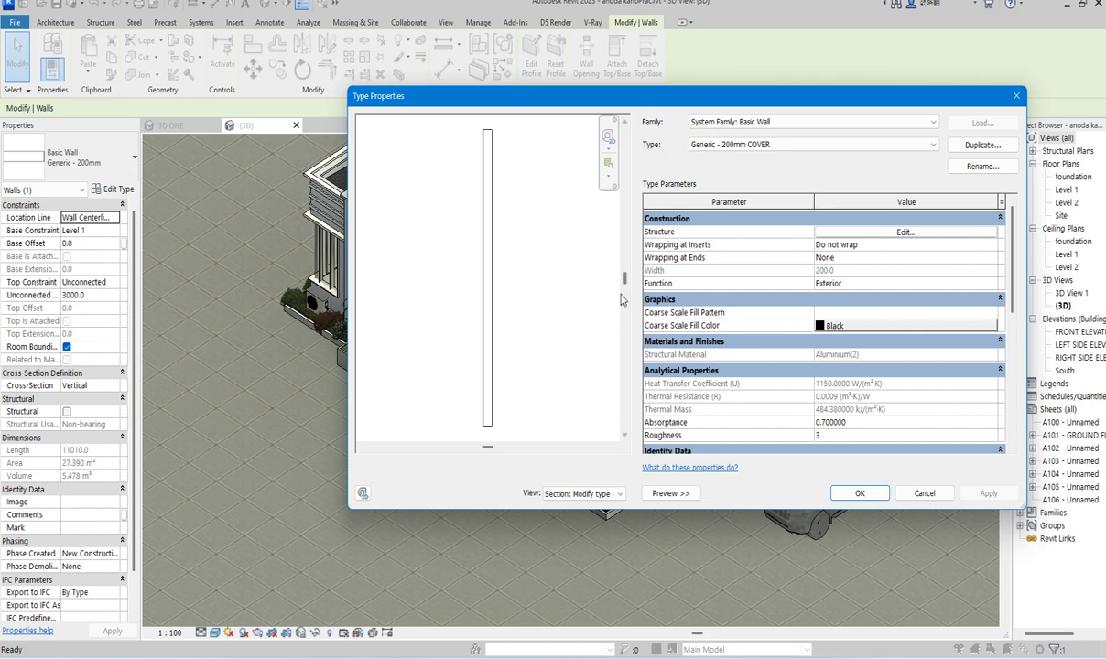
click(904, 233)
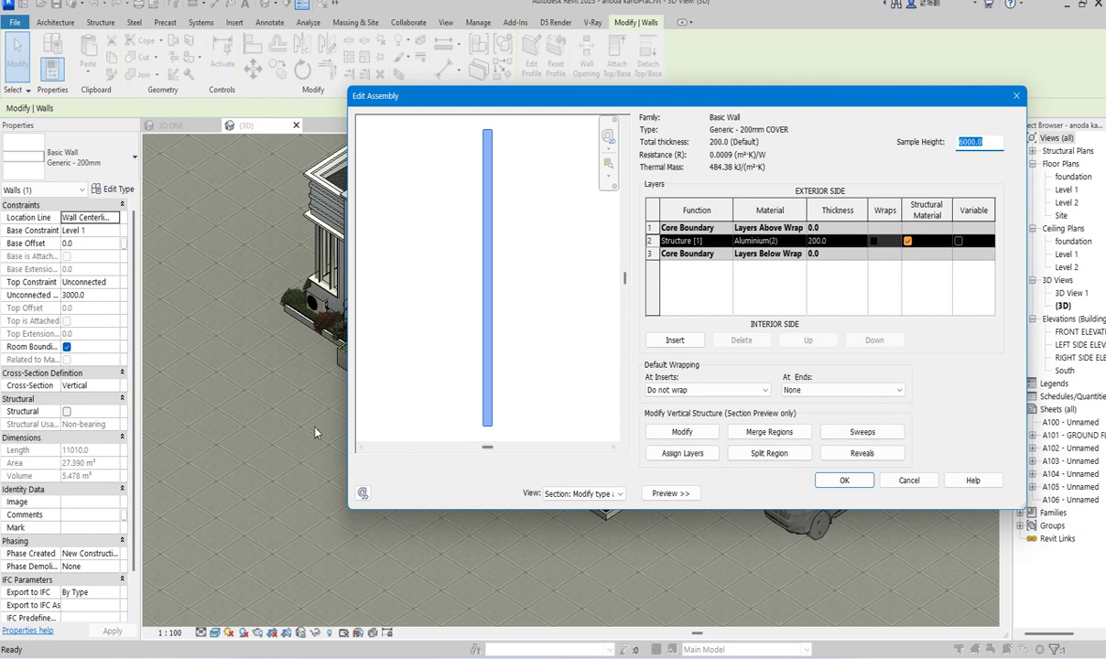
click(837, 241)
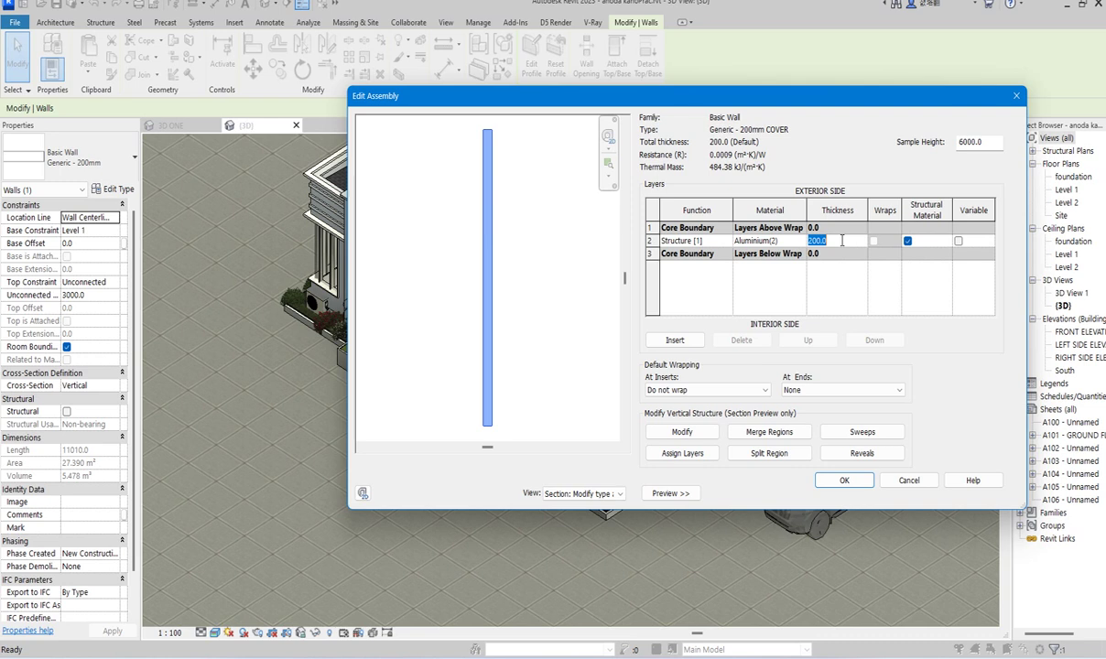
text(180)
click(843, 273)
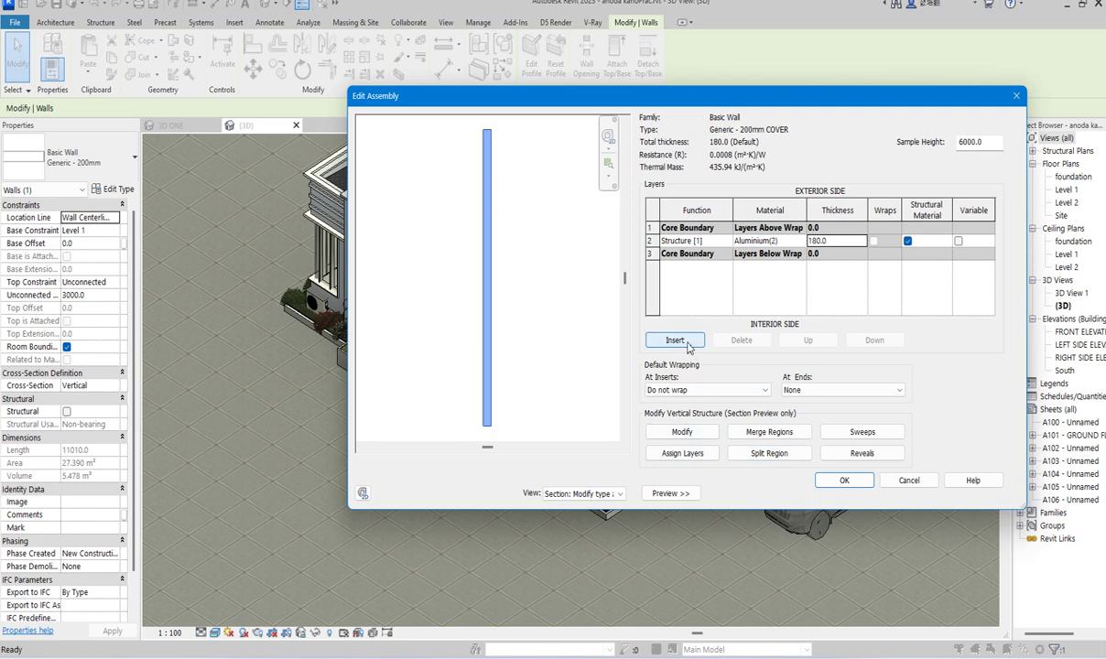
Insert two new layers on the exterior side of the 180 mm structure layer.
click(651, 241)
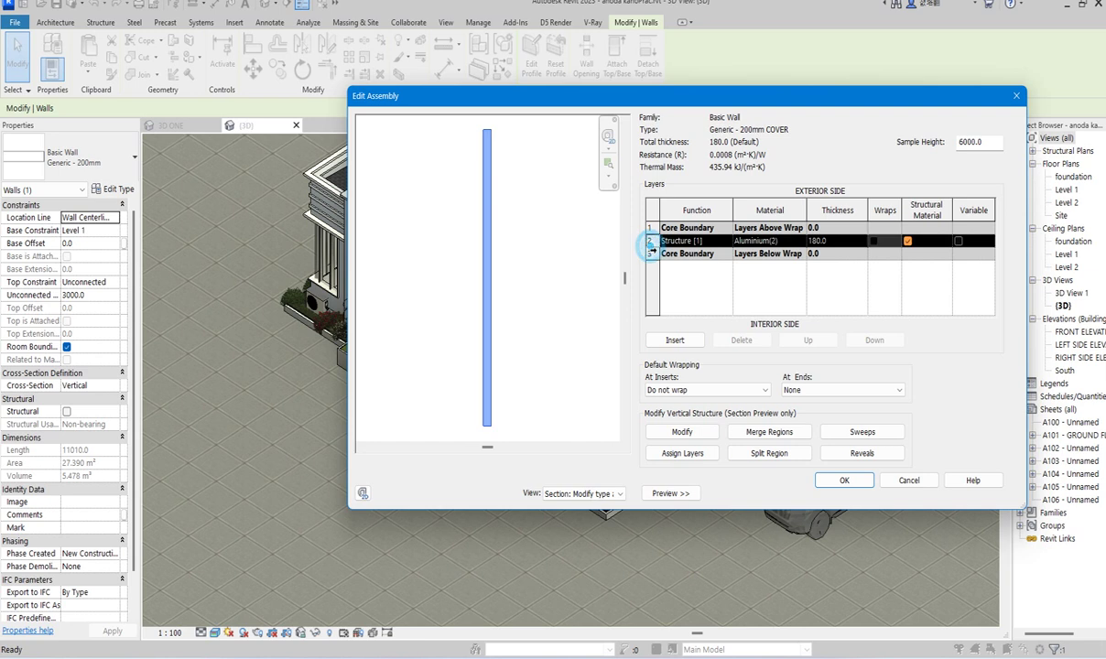
click(673, 340)
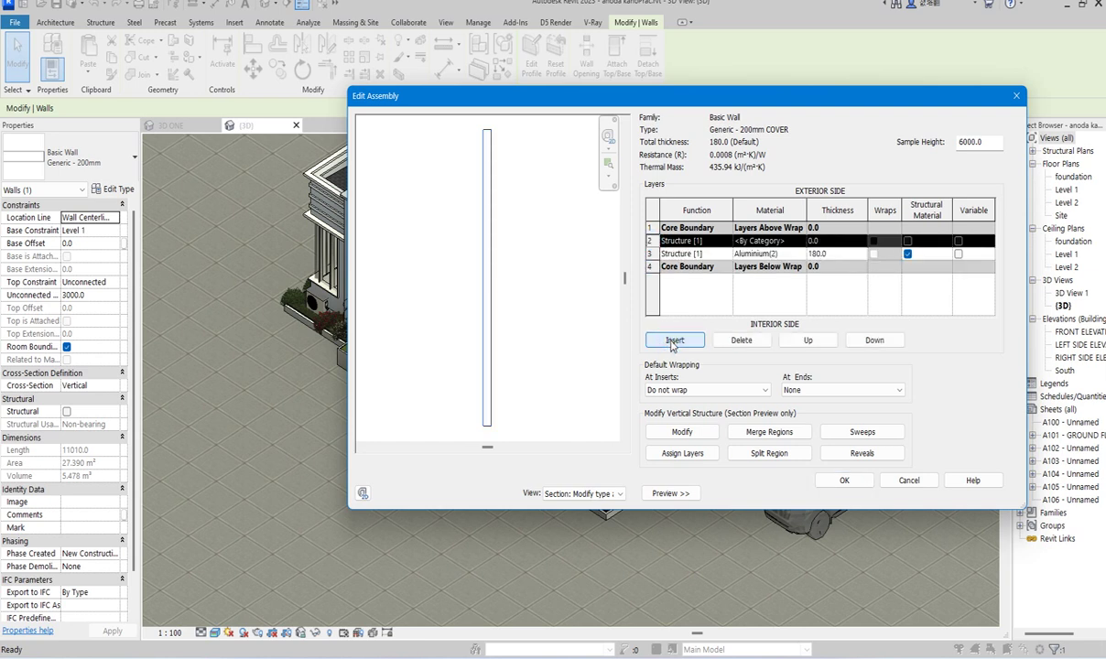
click(674, 341)
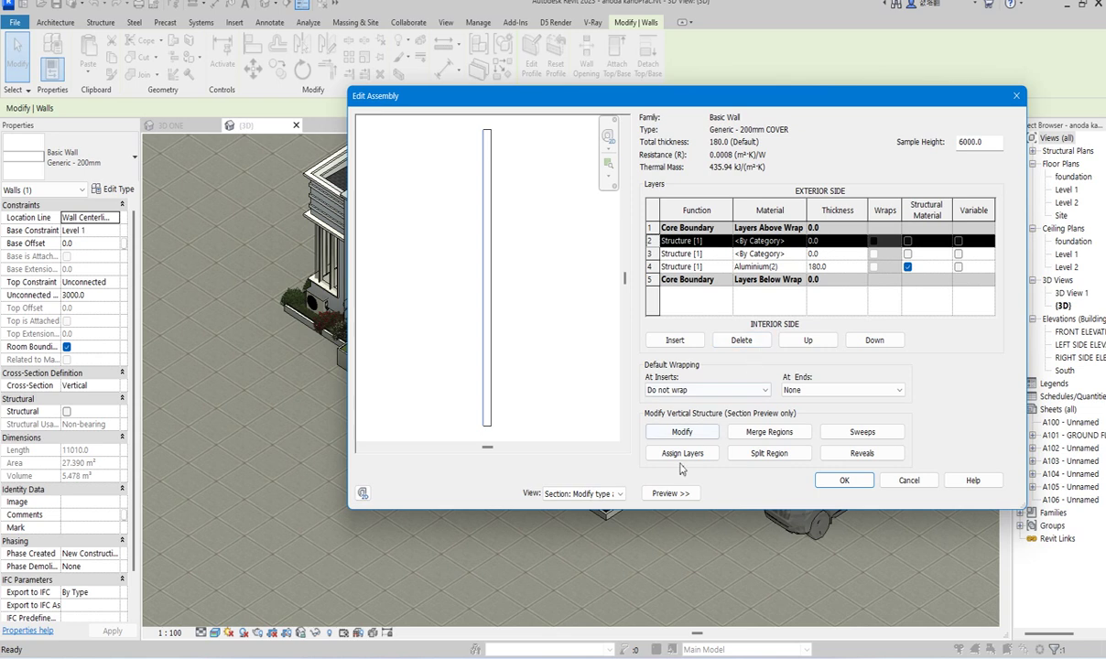
Set the function of both new layers to Finish 1 [4].
click(716, 240)
click(727, 240)
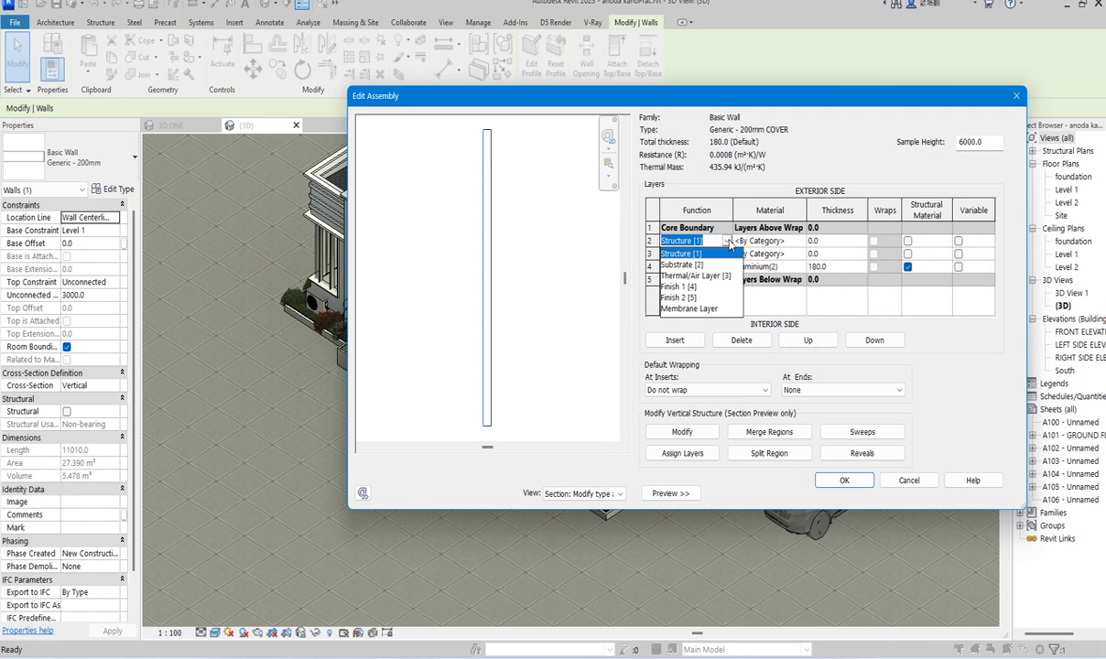
click(704, 293)
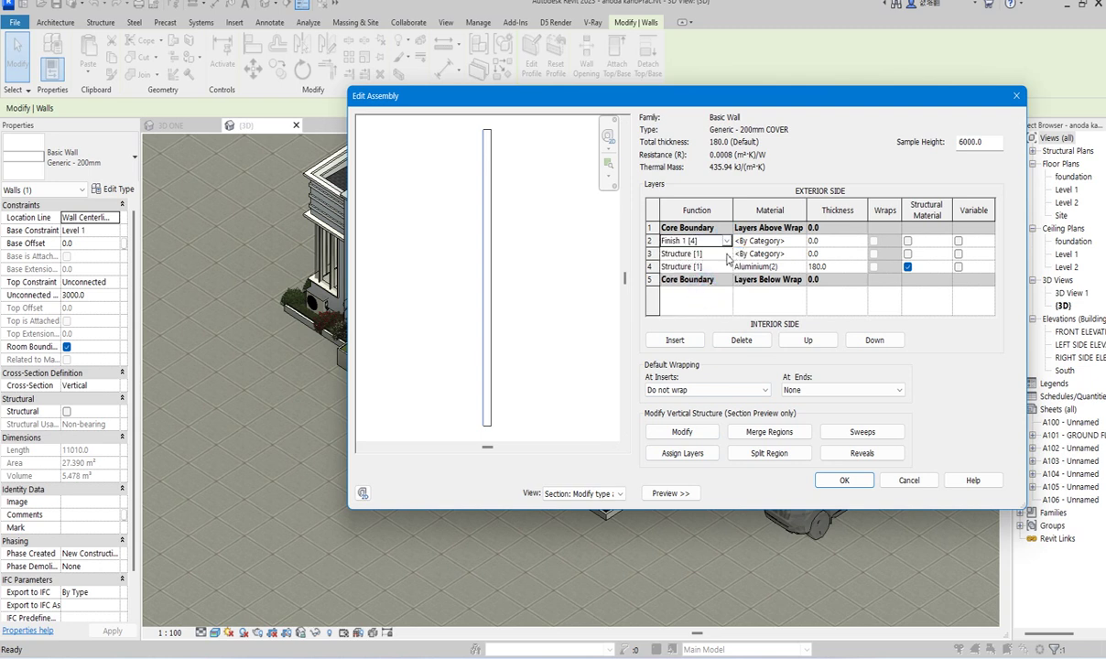
click(693, 254)
click(726, 253)
click(696, 299)
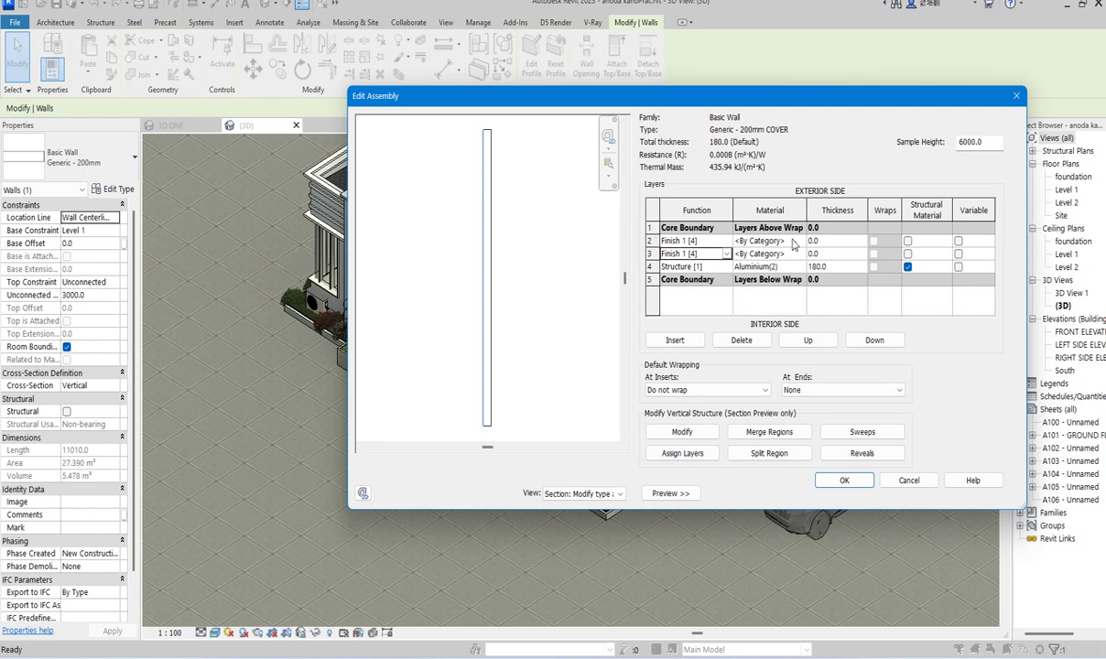
Set the thickness of the finish layer next to the structure to 20 mm and check the layers in the section preview.
click(831, 255)
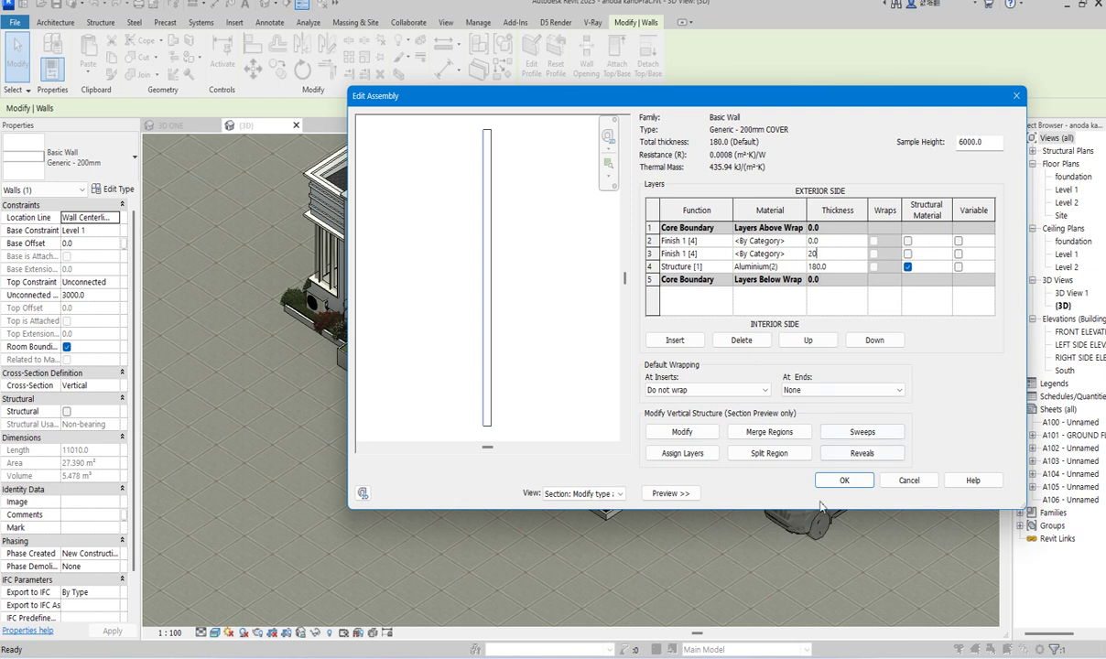
click(647, 239)
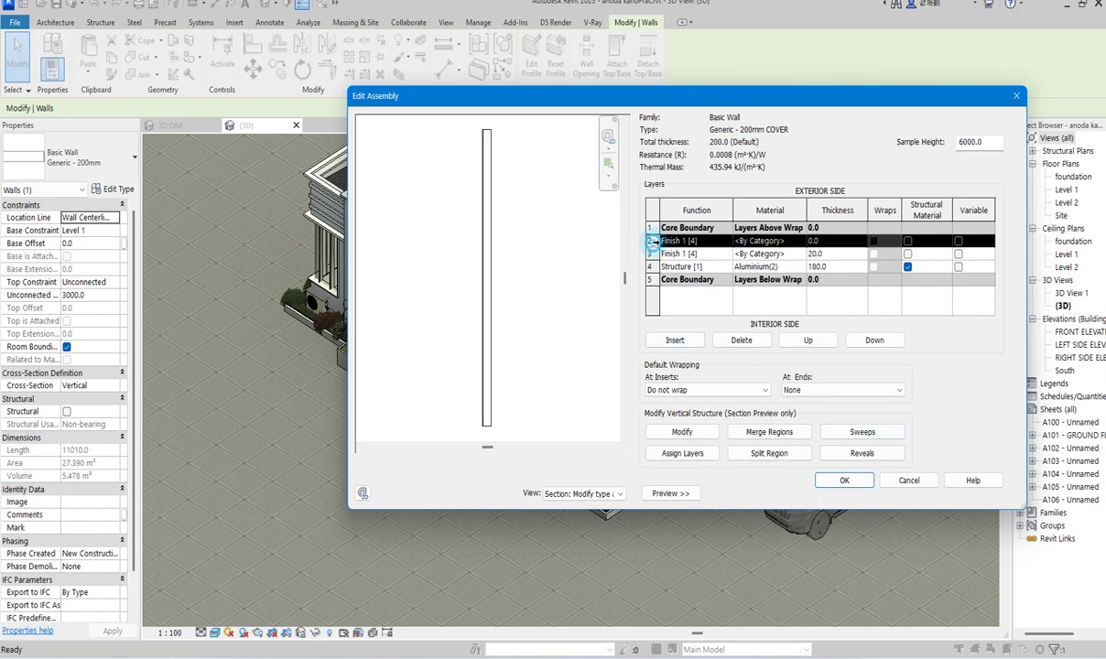
scroll(494, 212, up, 5)
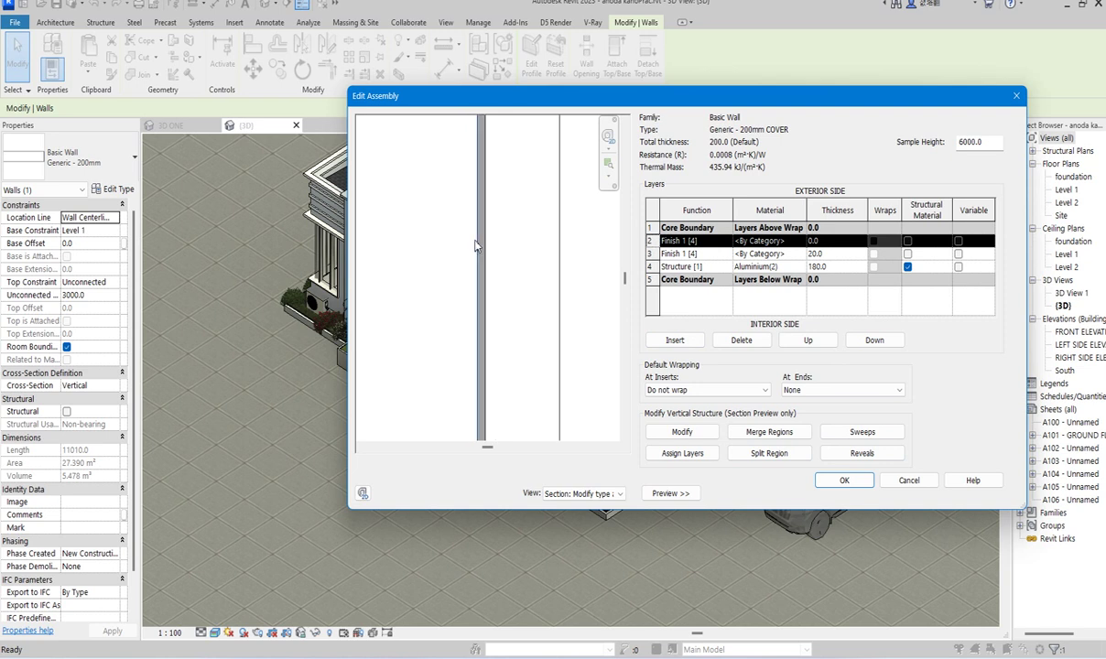
scroll(487, 258, down, 2)
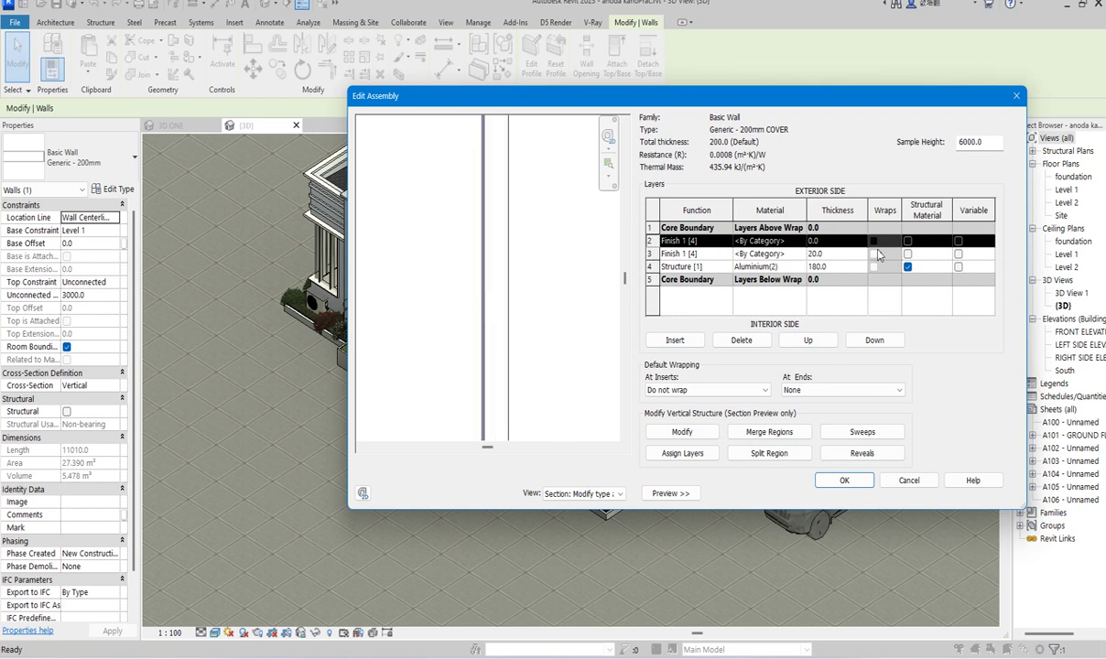
Browse the project materials for the 20 mm finish layer and duplicate the Aluminium(2) material.
click(803, 254)
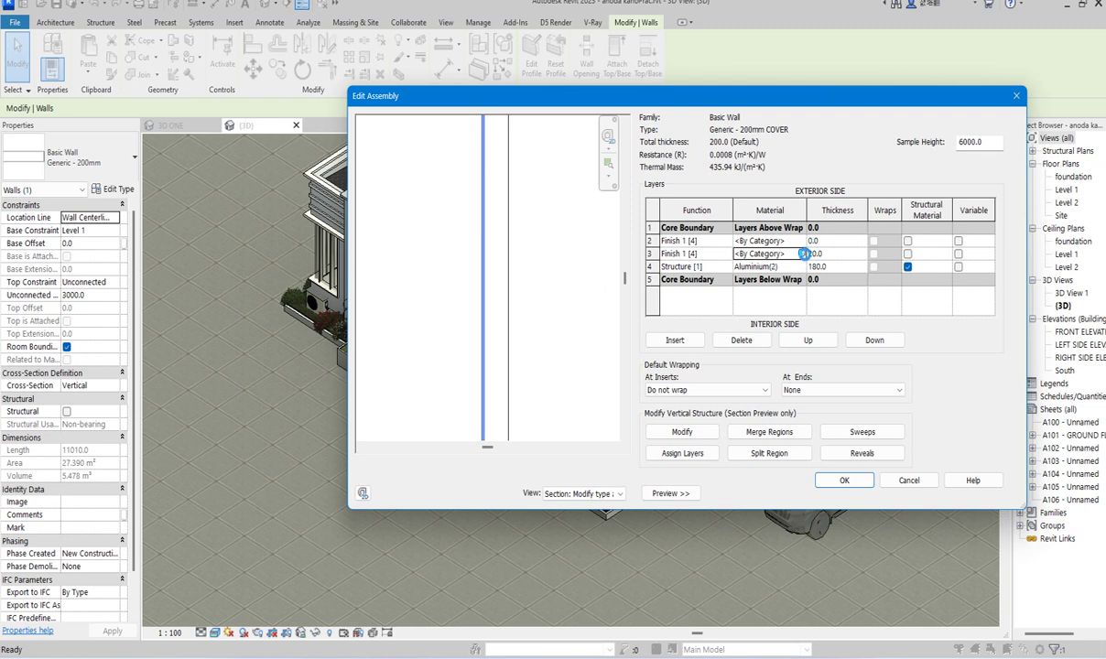
click(803, 254)
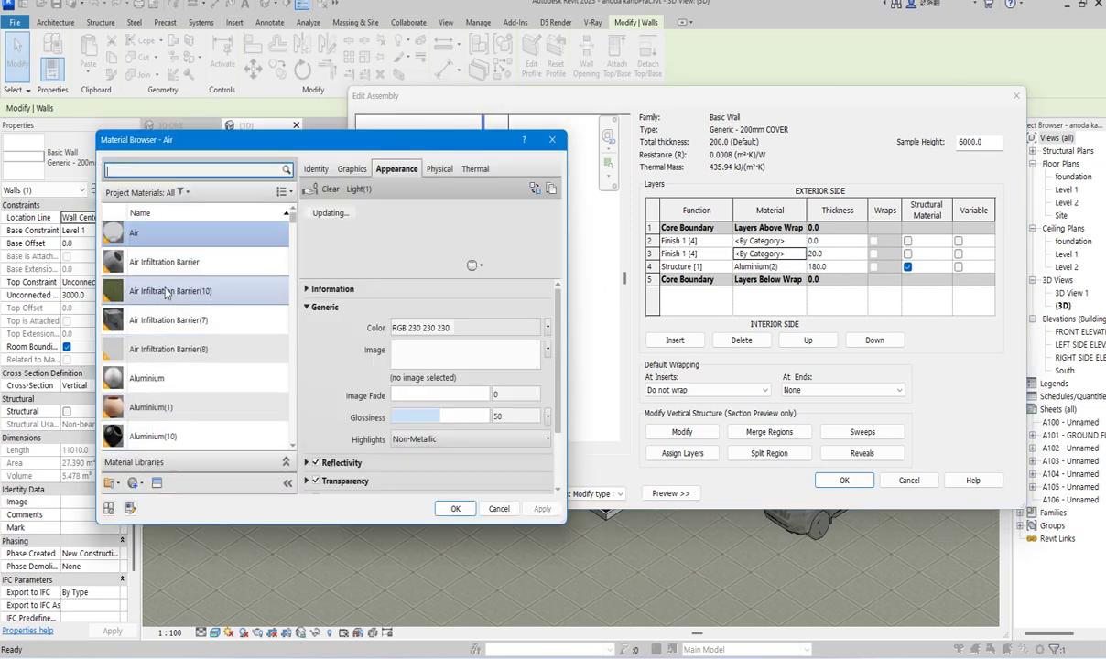
scroll(161, 371, down, 3)
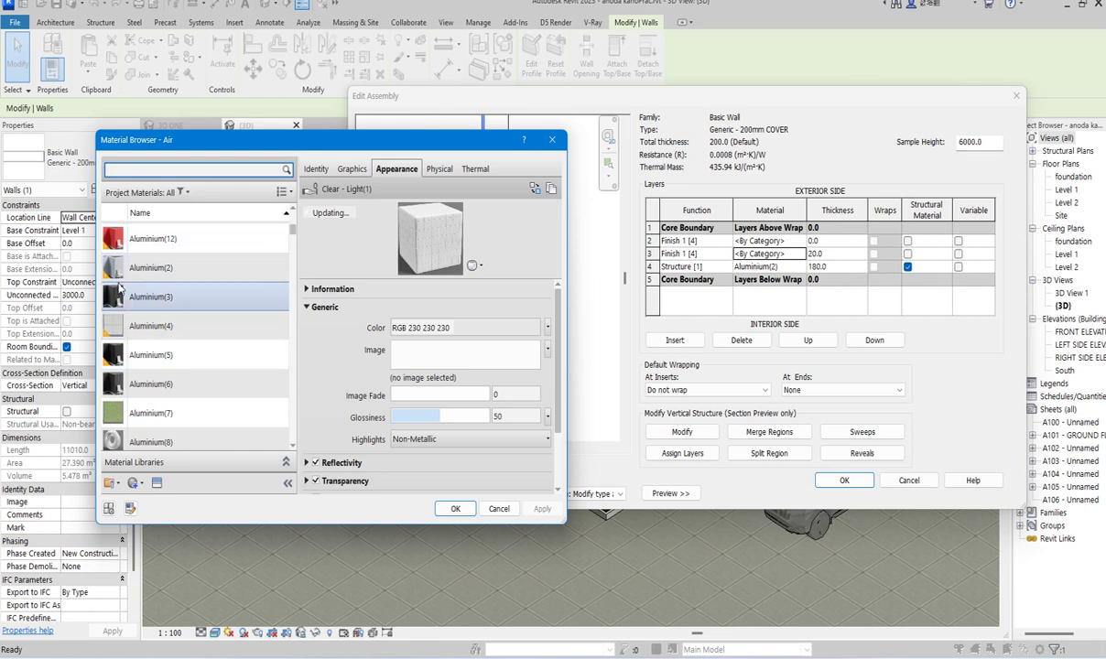
scroll(171, 339, up, 3)
scroll(163, 321, up, 2)
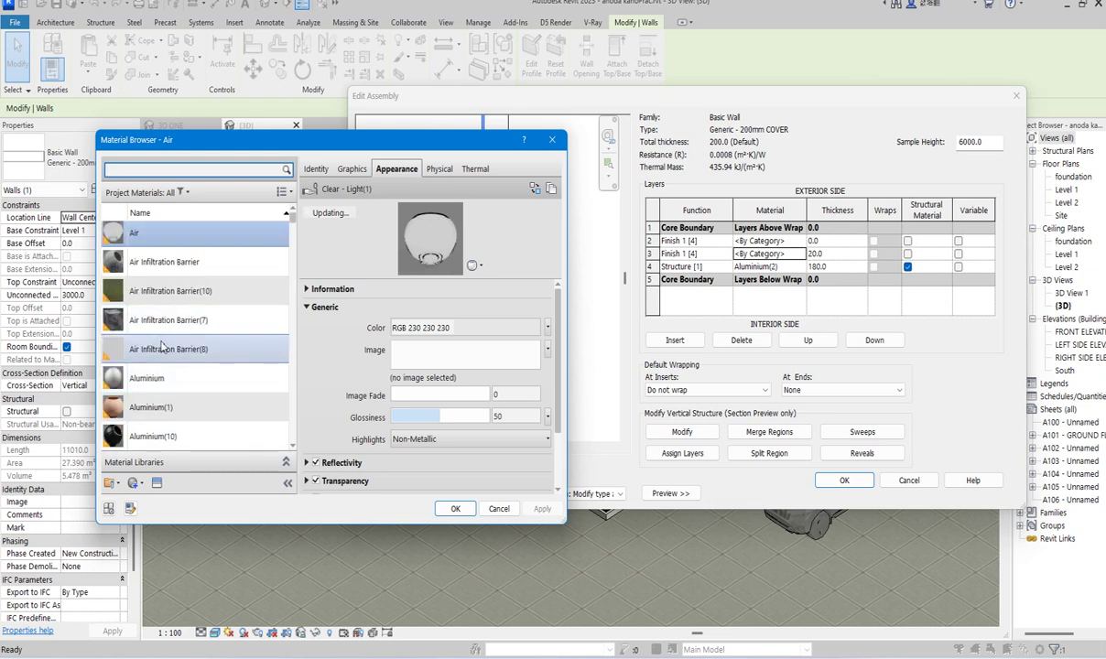
scroll(165, 362, down, 2)
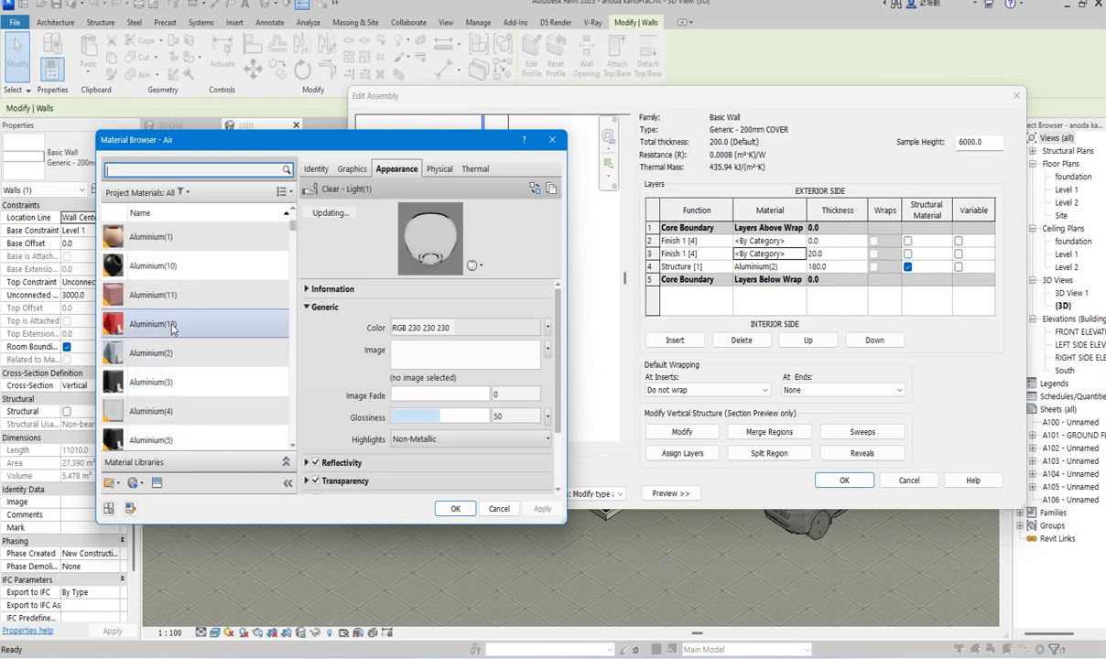
scroll(170, 309, up, 2)
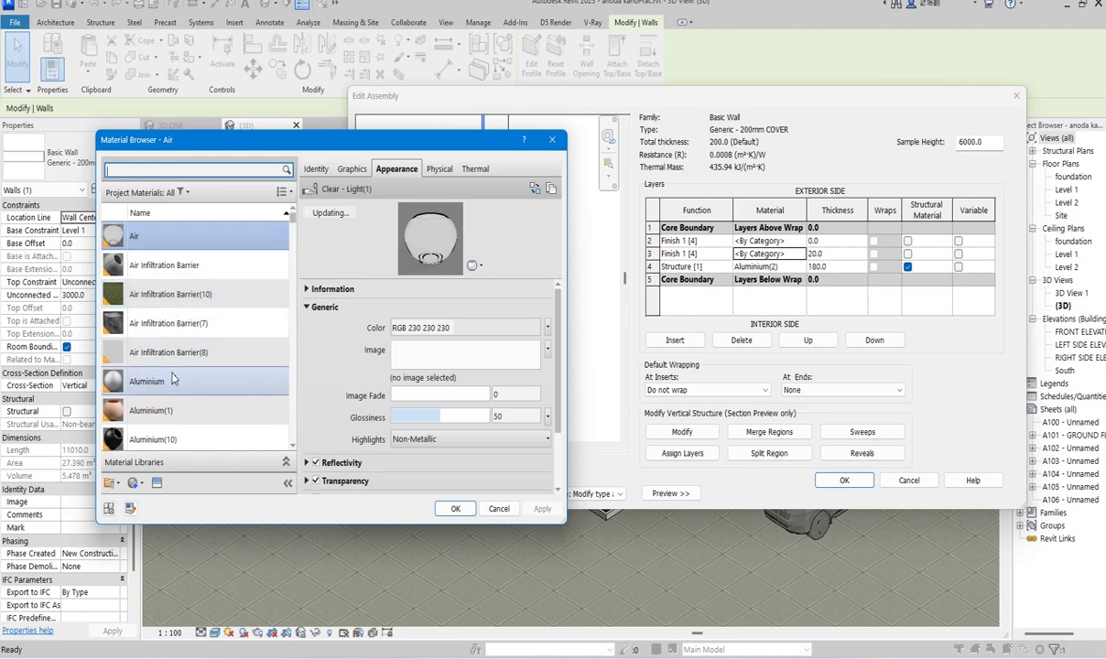
scroll(170, 357, down, 1)
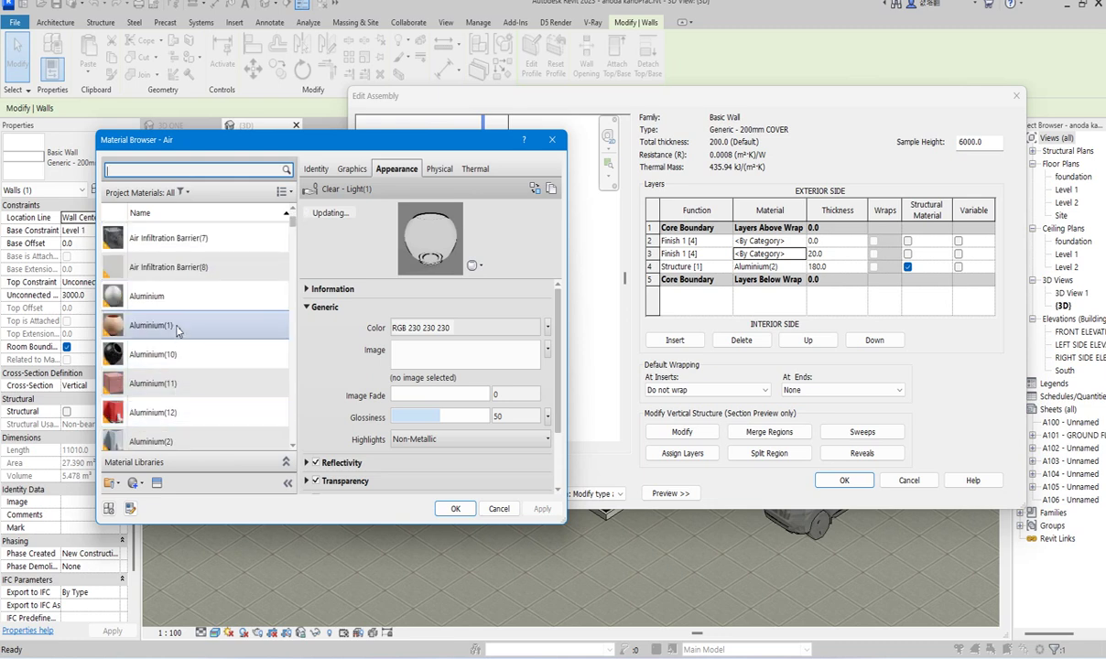
scroll(174, 438, down, 1)
click(174, 439)
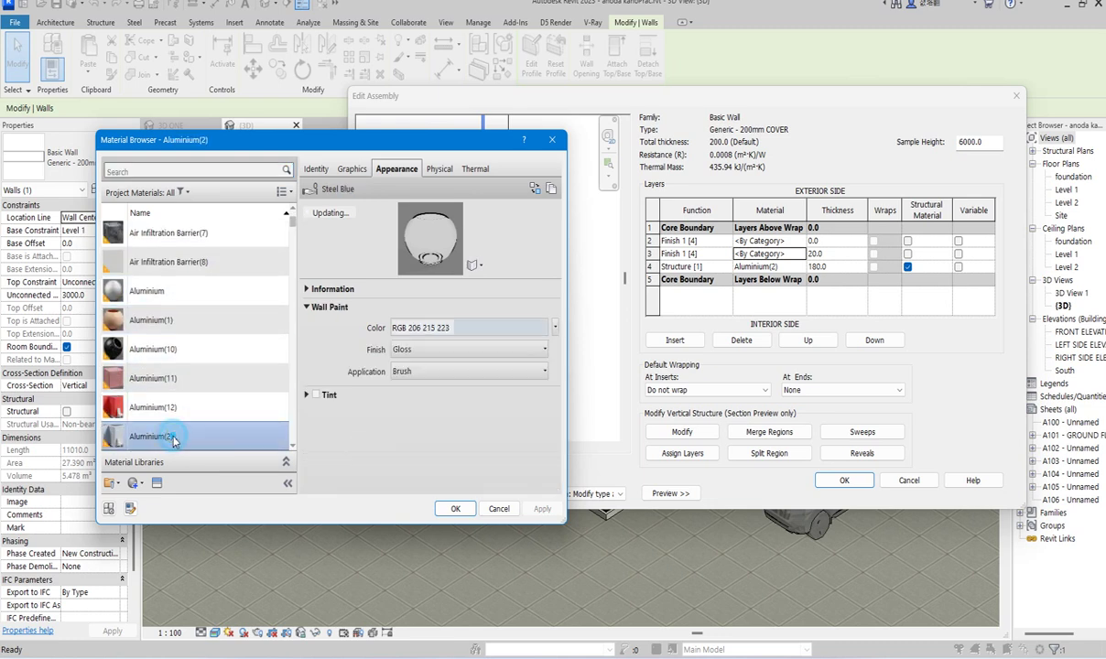
right_click(174, 439)
click(219, 470)
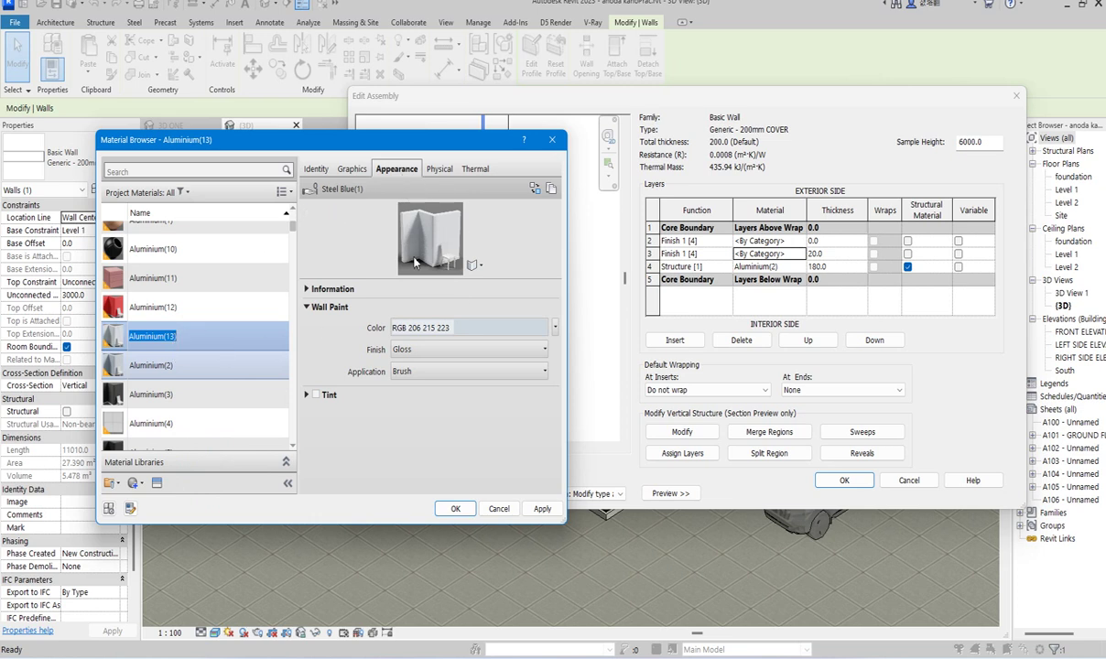
Replace the duplicated material's appearance with the matte Dark Red wall paint asset and apply the material to the 20 mm finish layer.
click(534, 189)
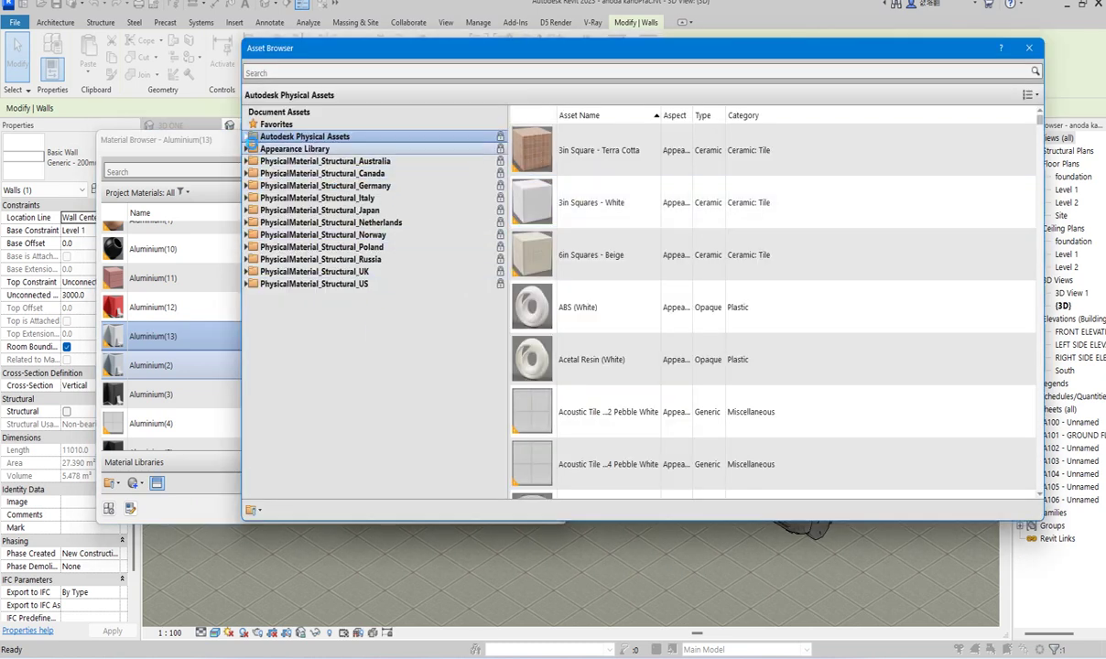
click(247, 153)
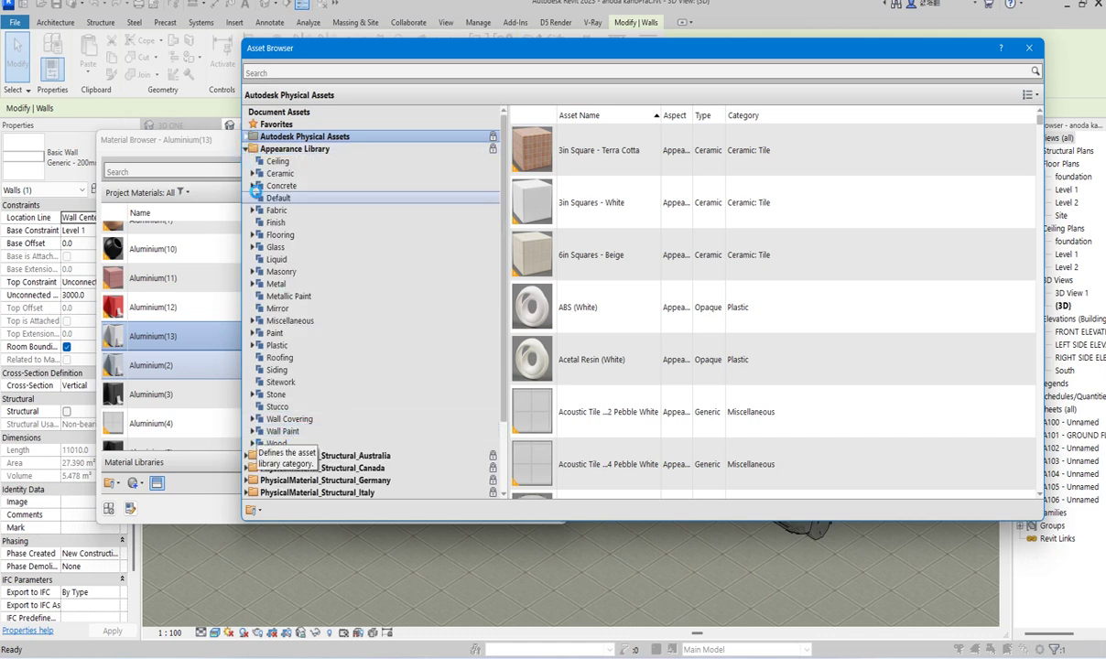
double_click(284, 431)
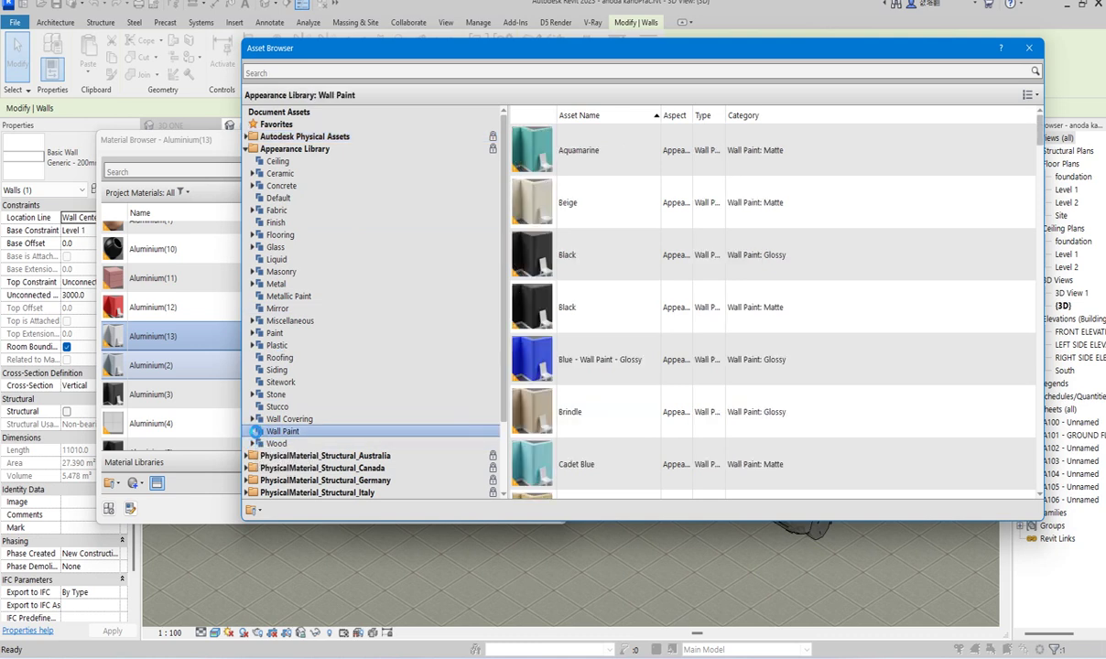
scroll(346, 439, down, 1)
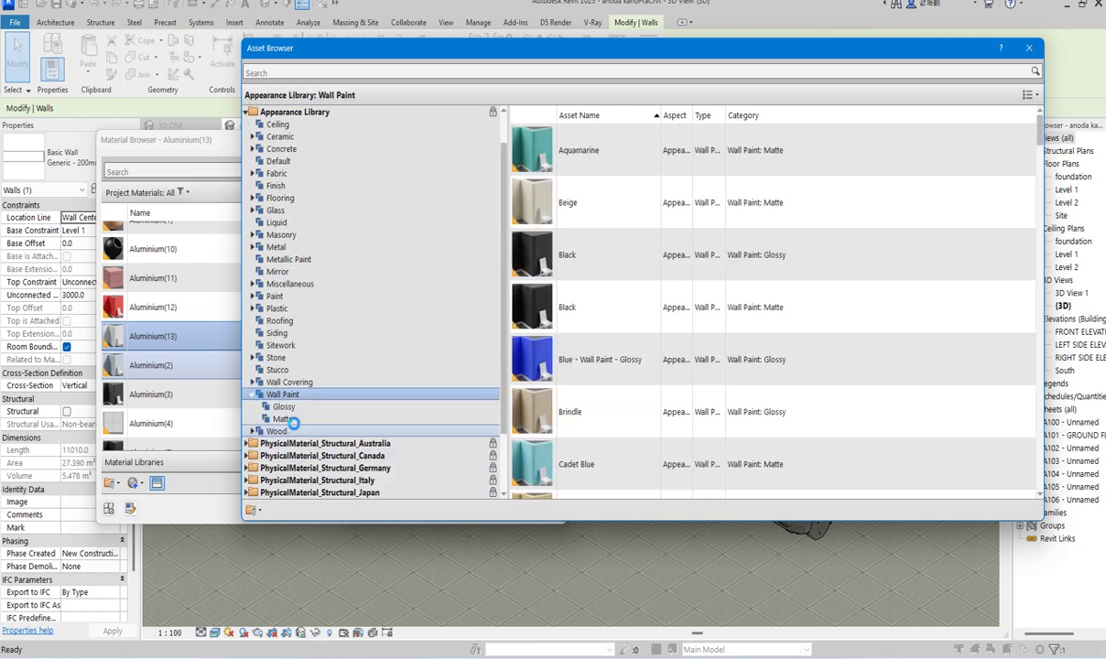
click(280, 418)
scroll(747, 243, down, 5)
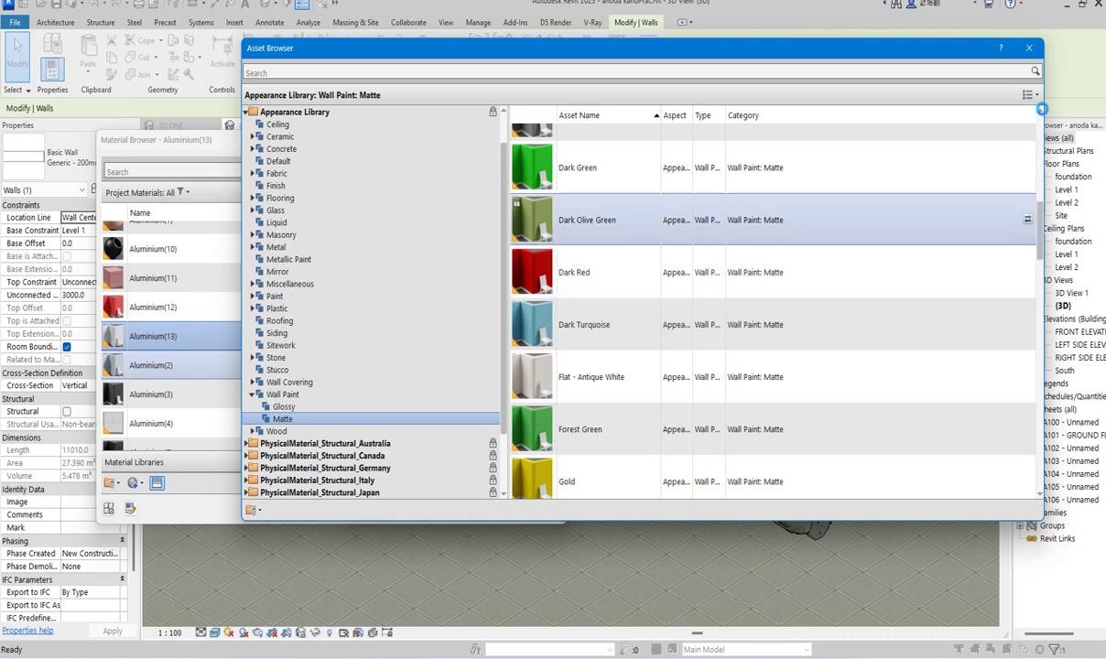
click(1030, 50)
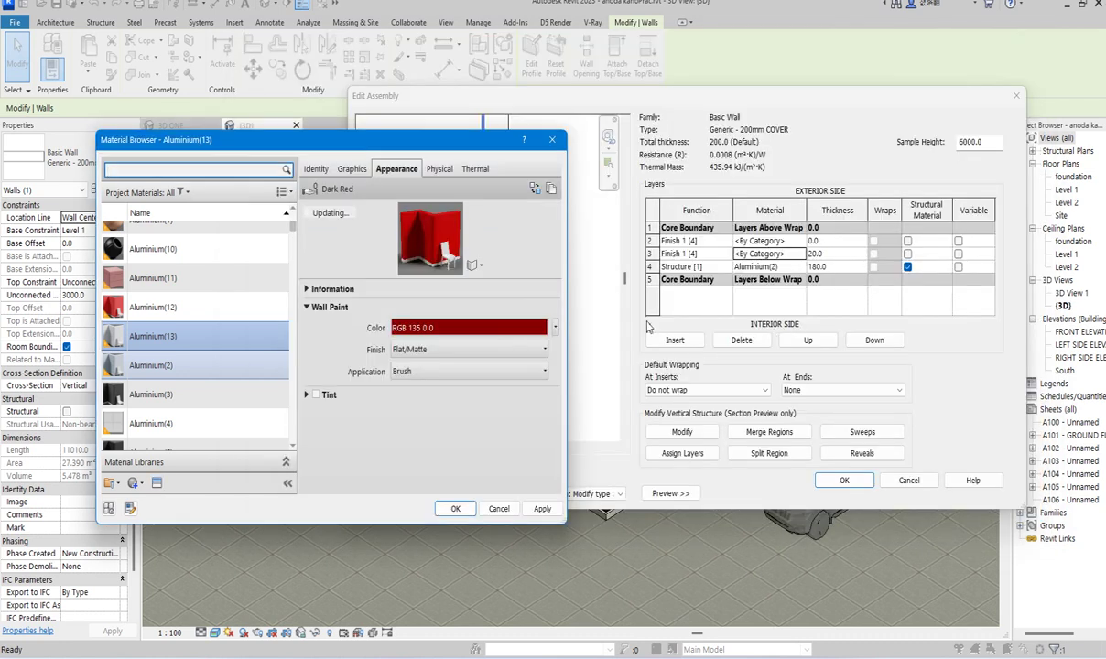
click(540, 509)
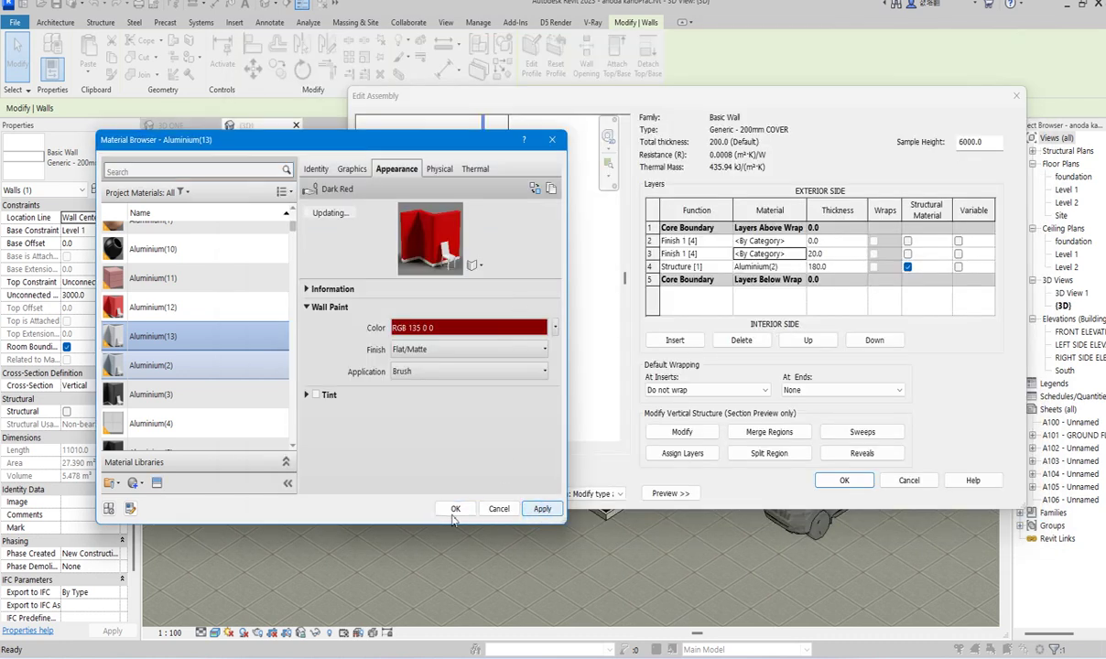
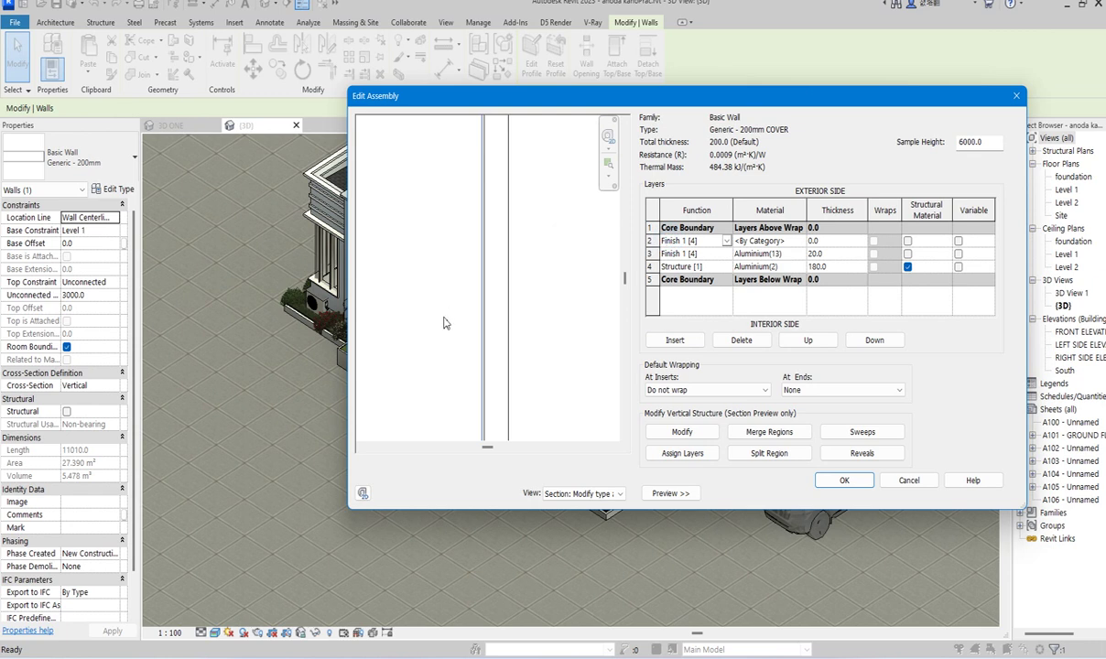
Split the 20 mm exterior finish layer horizontally in the section preview, about 1485 mm above the wall base.
scroll(488, 438, down, 2)
scroll(513, 369, down, 3)
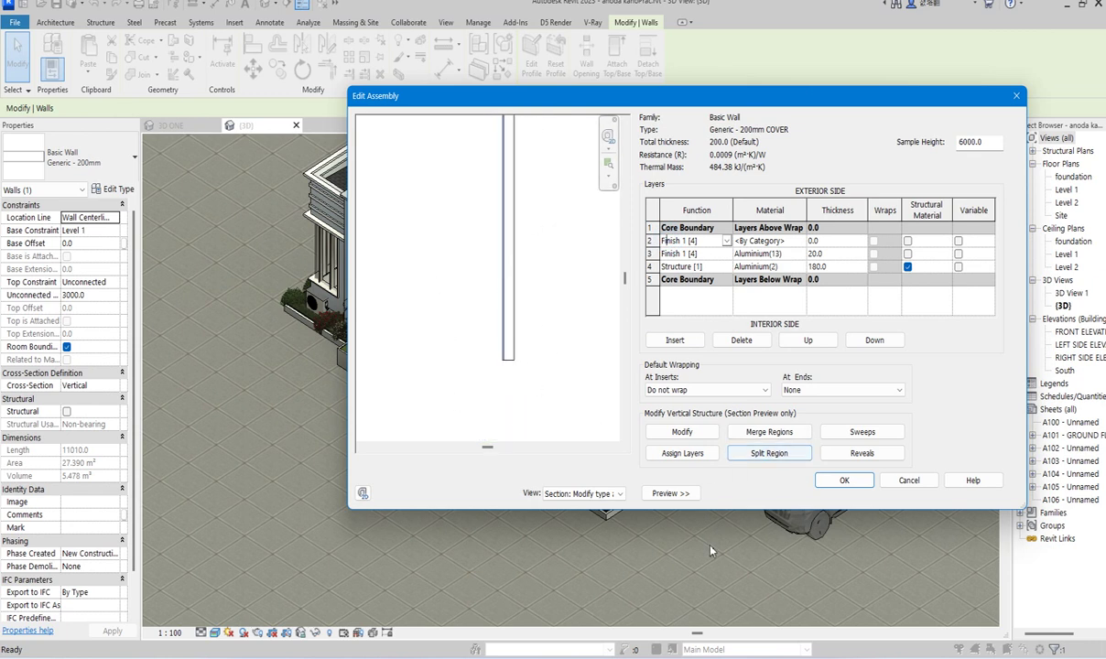
scroll(527, 390, up, 2)
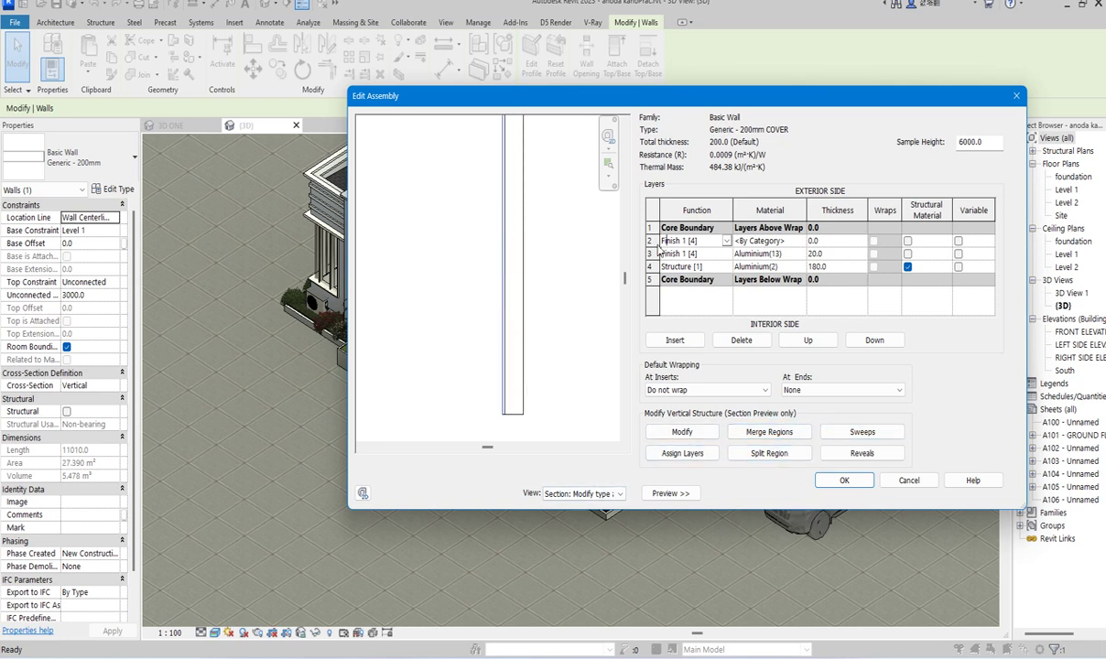
click(652, 241)
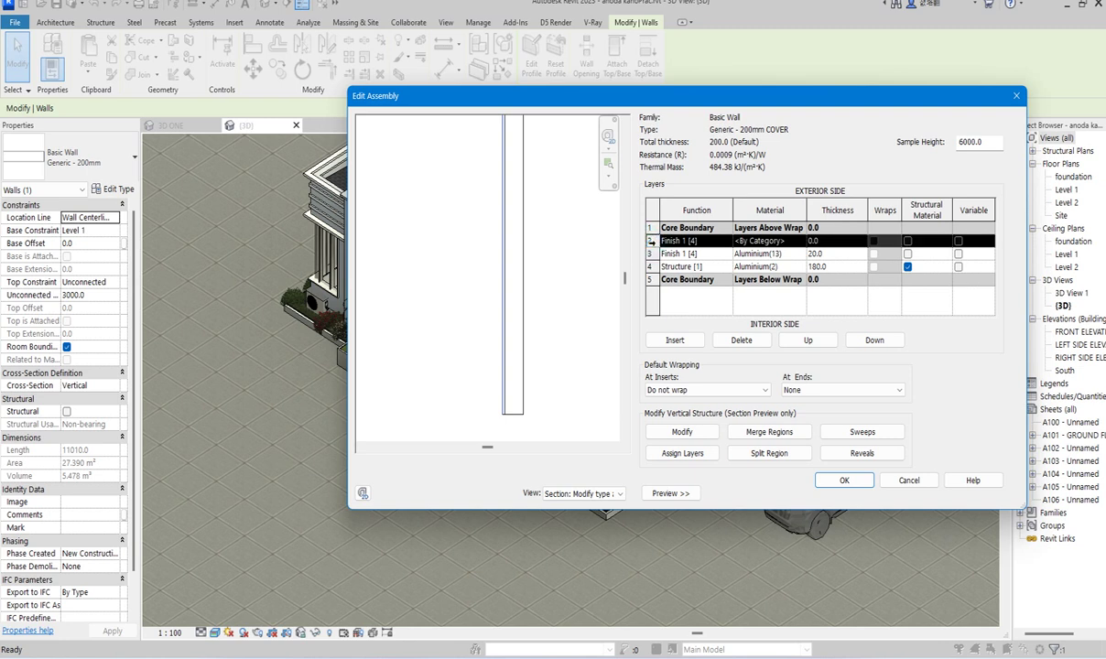
click(652, 253)
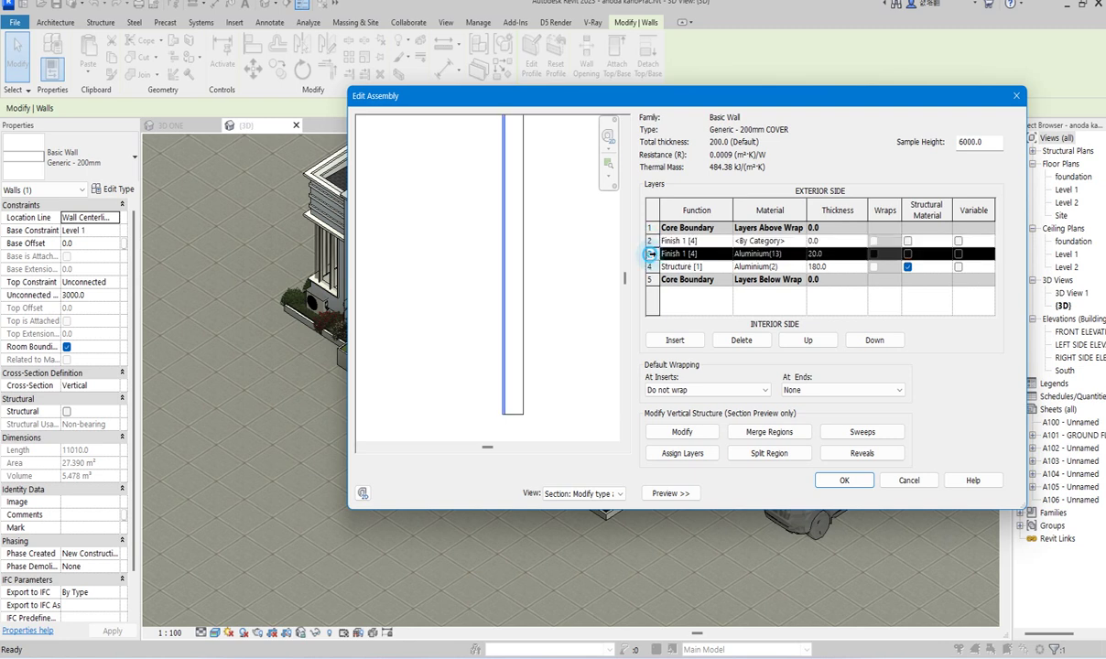
click(769, 454)
scroll(511, 241, up, 3)
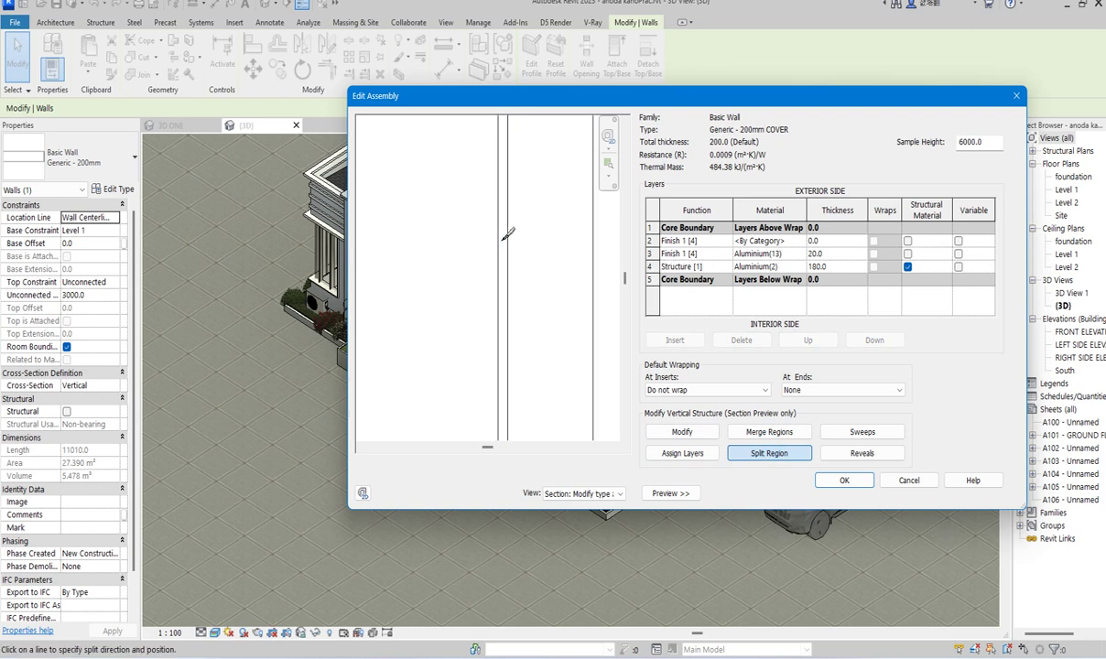
scroll(503, 234, up, 2)
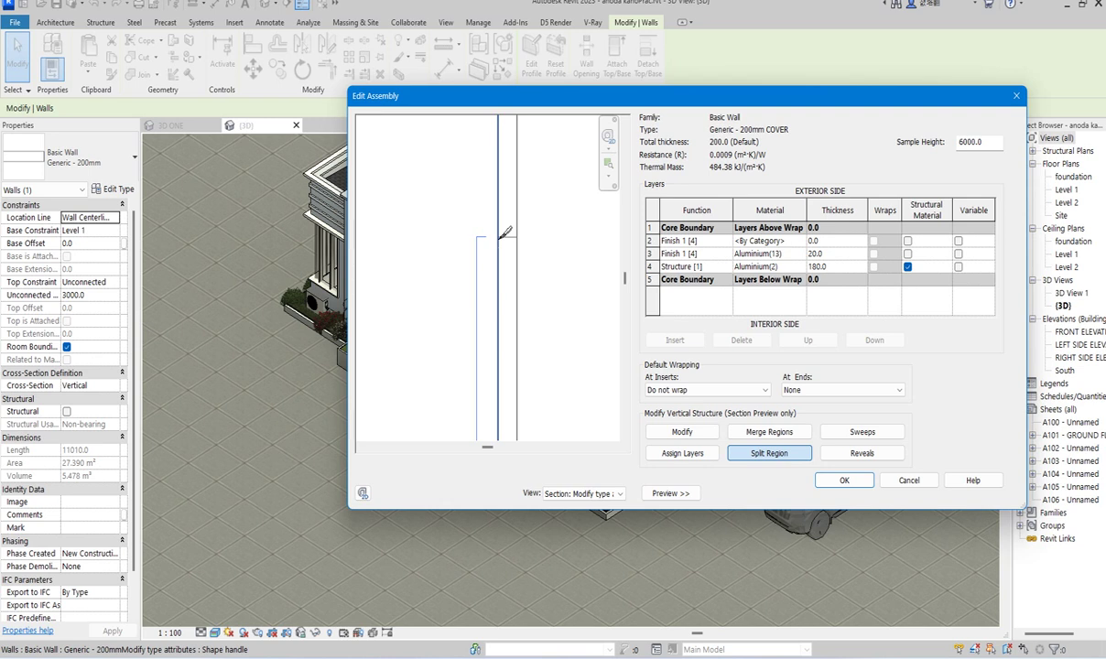
scroll(503, 230, up, 3)
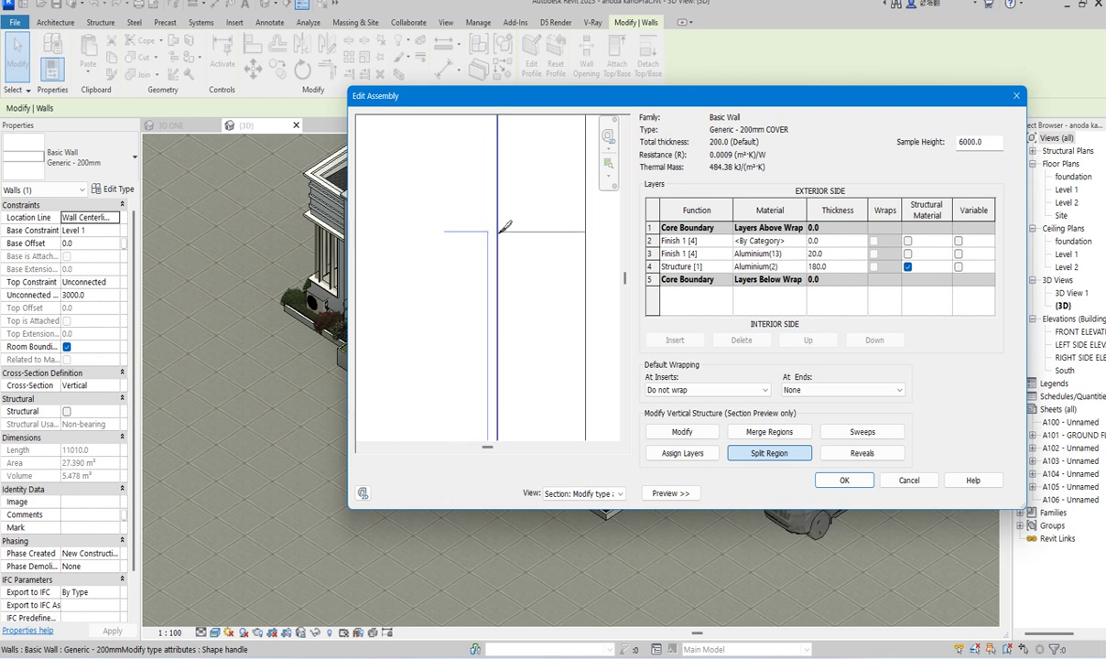
scroll(500, 223, up, 2)
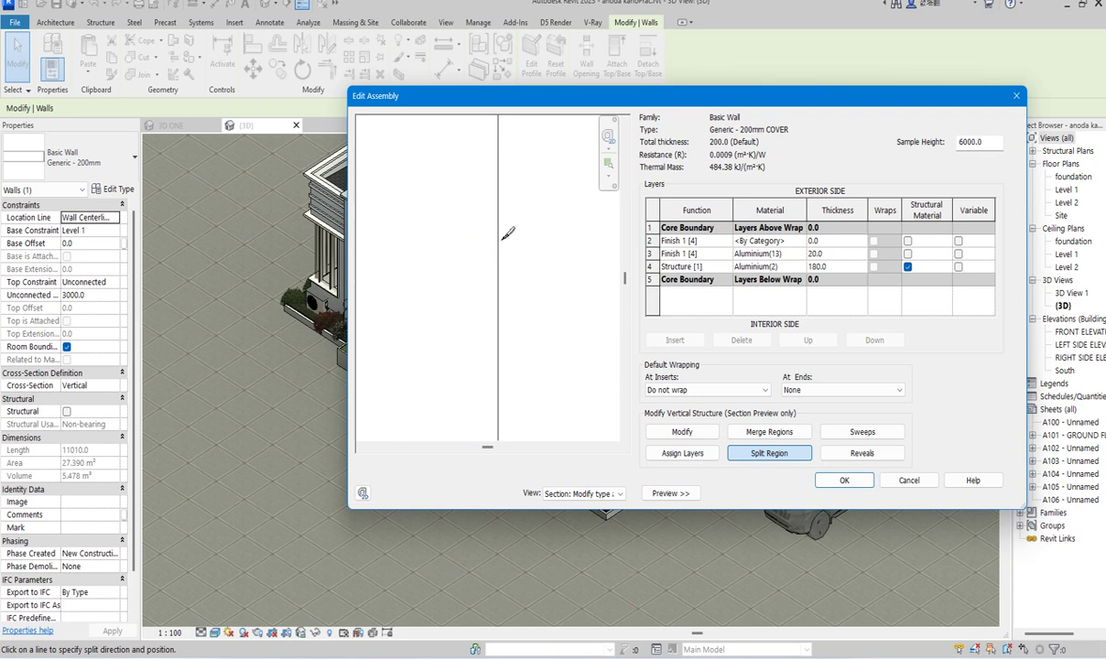
scroll(506, 251, down, 1)
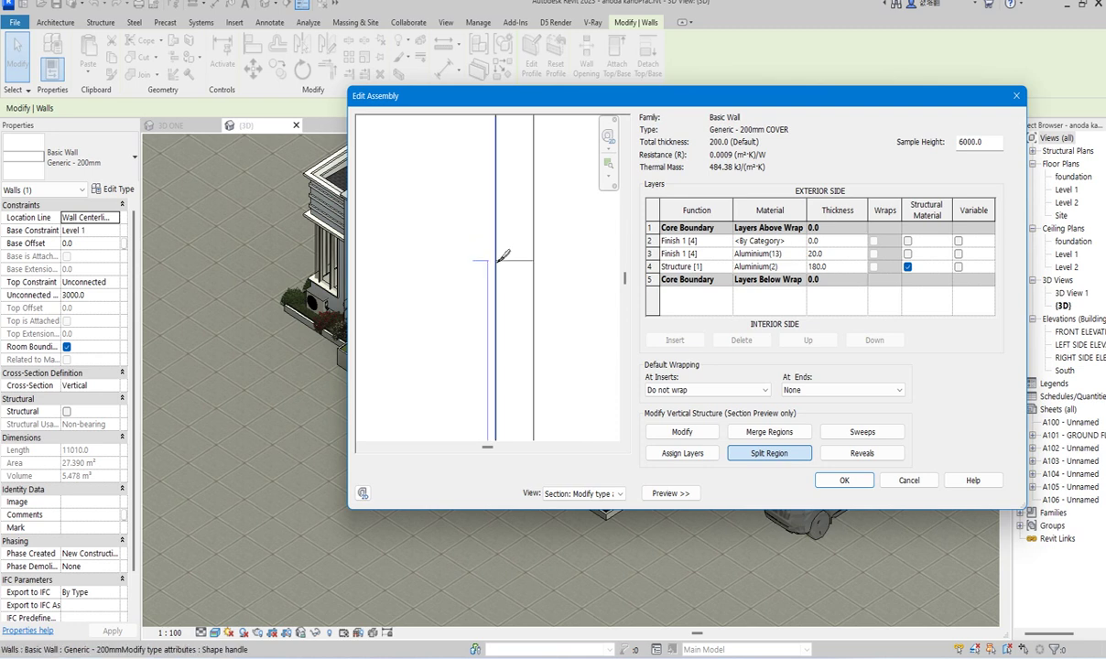
click(496, 256)
middle_drag(477, 311, 518, 451)
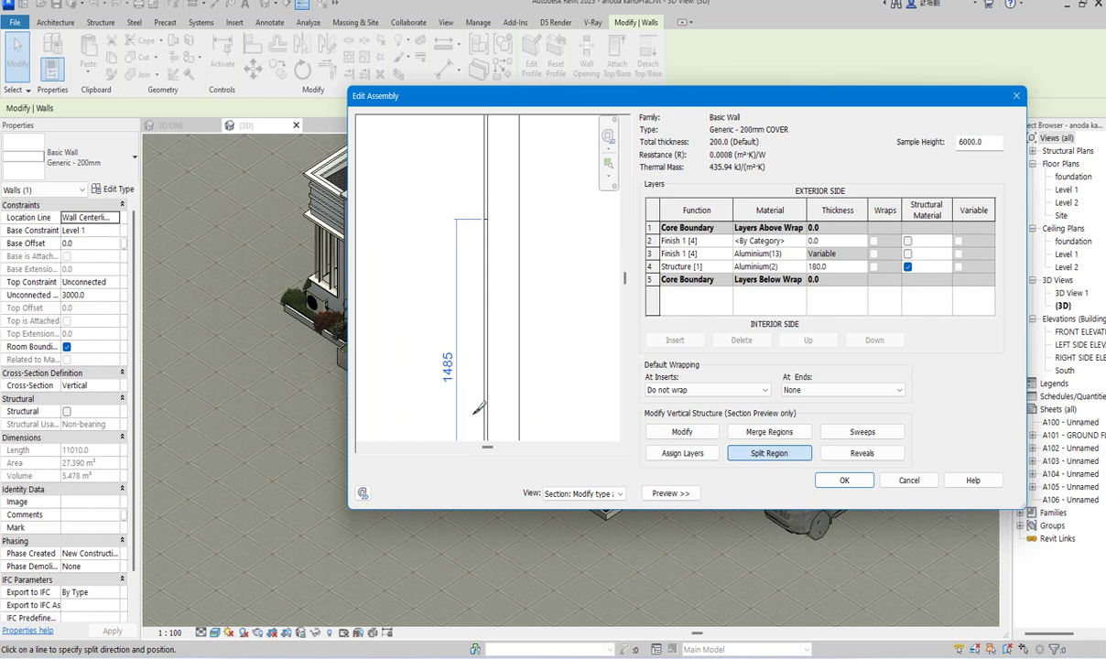
scroll(462, 369, up, 1)
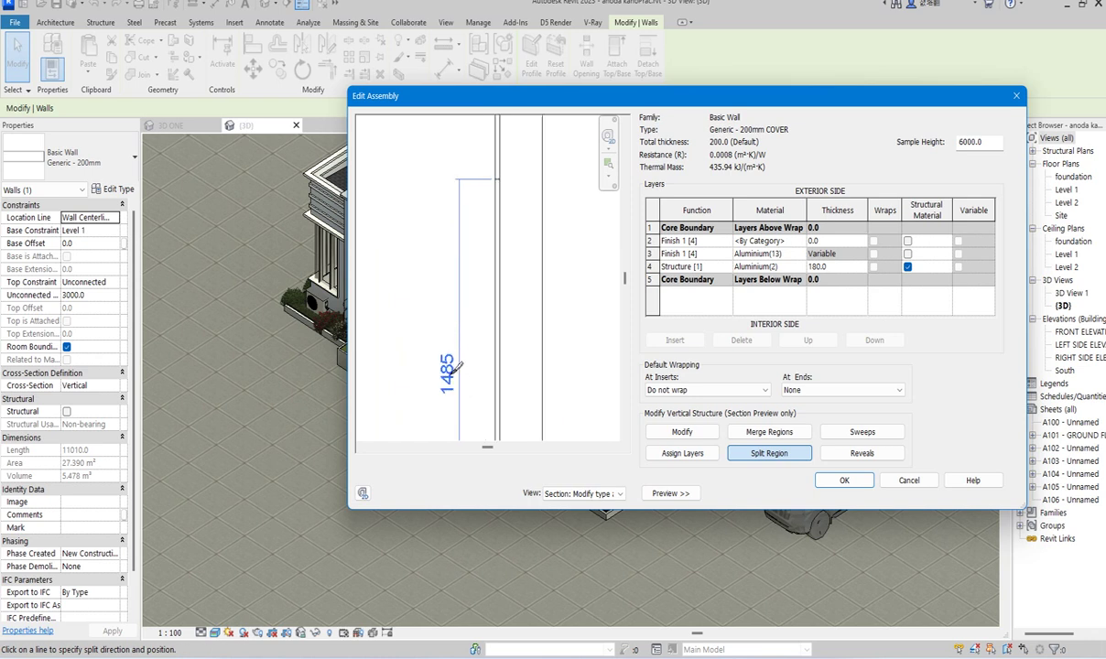
scroll(457, 366, down, 2)
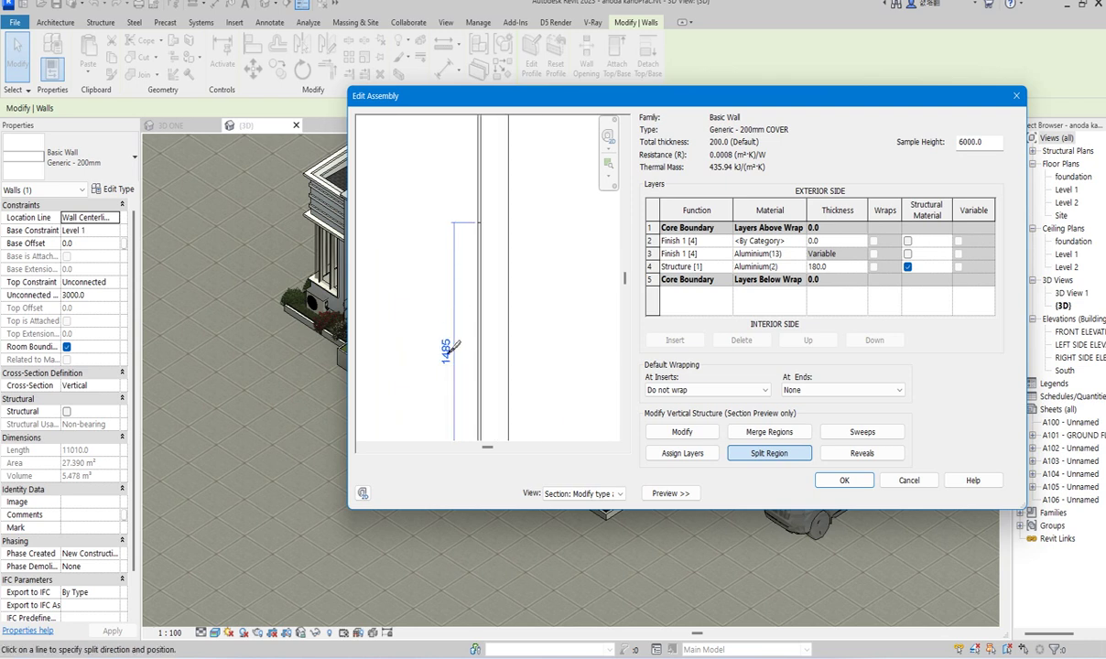
Modify the split line in the finish layer so its height above the wall base is 1000 mm.
click(684, 432)
scroll(467, 252, up, 1)
scroll(462, 247, up, 1)
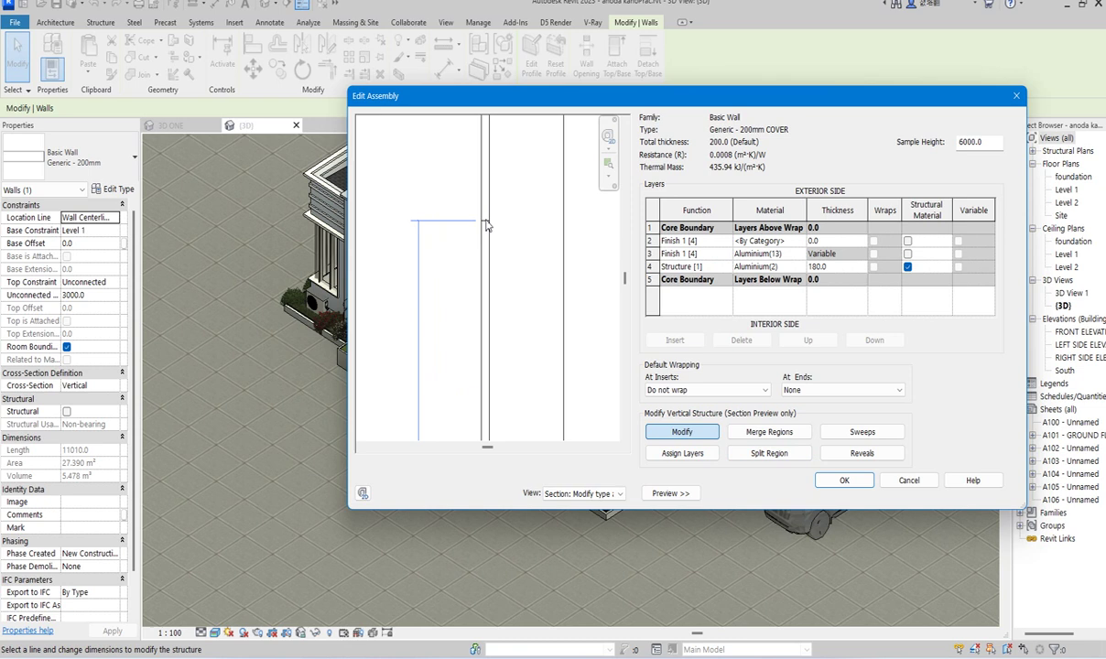
scroll(485, 209, down, 2)
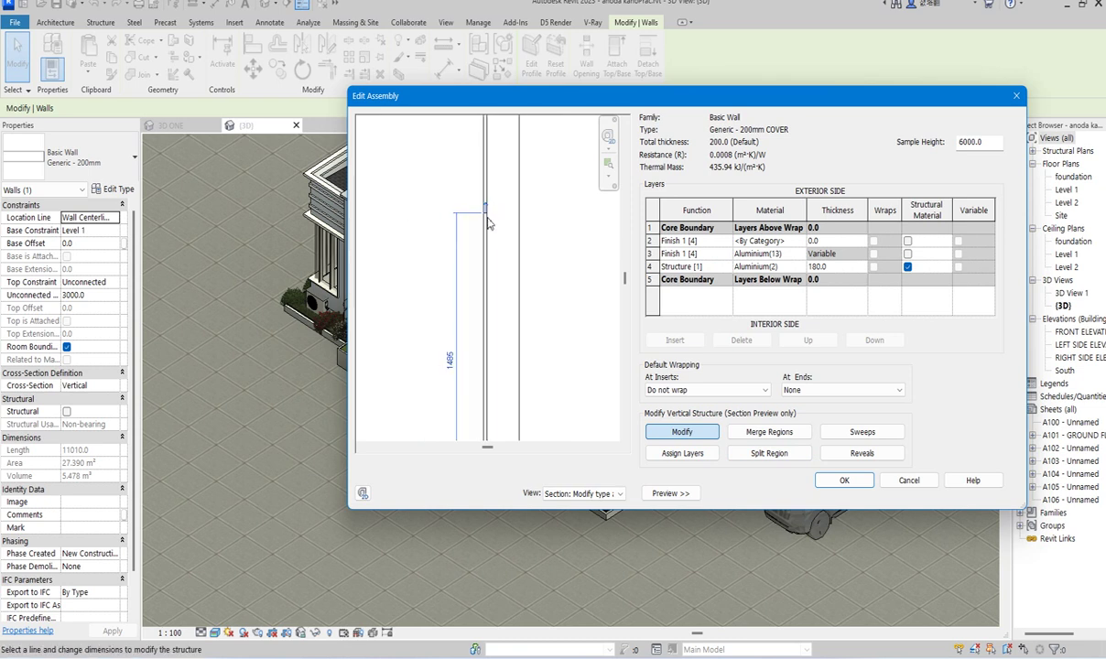
click(452, 366)
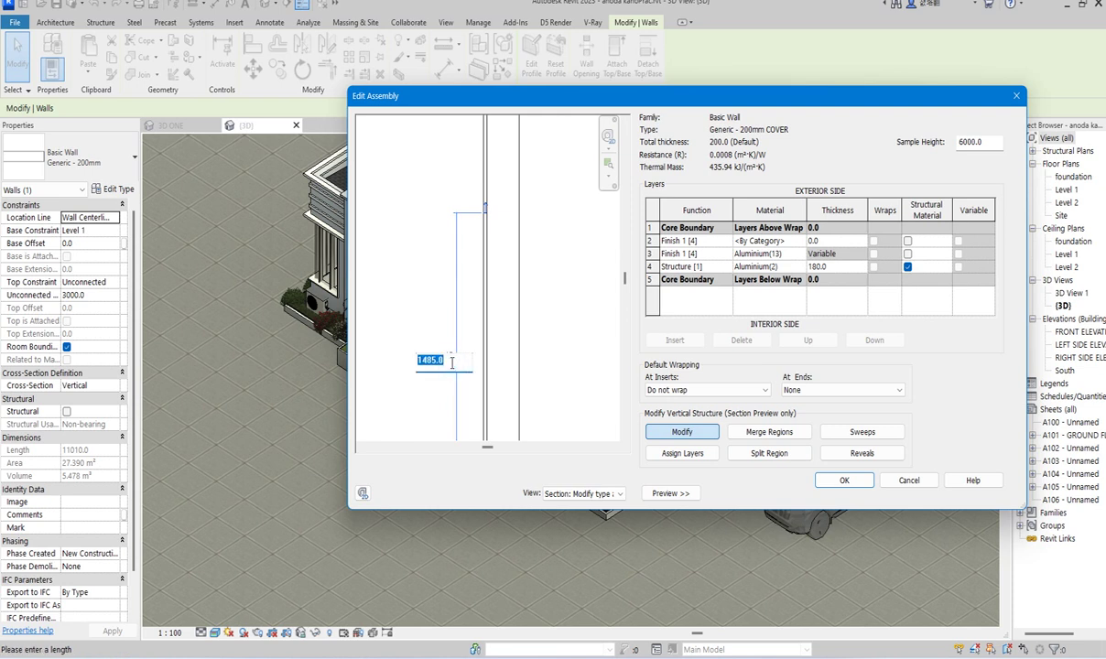
text(1000)
key(Return)
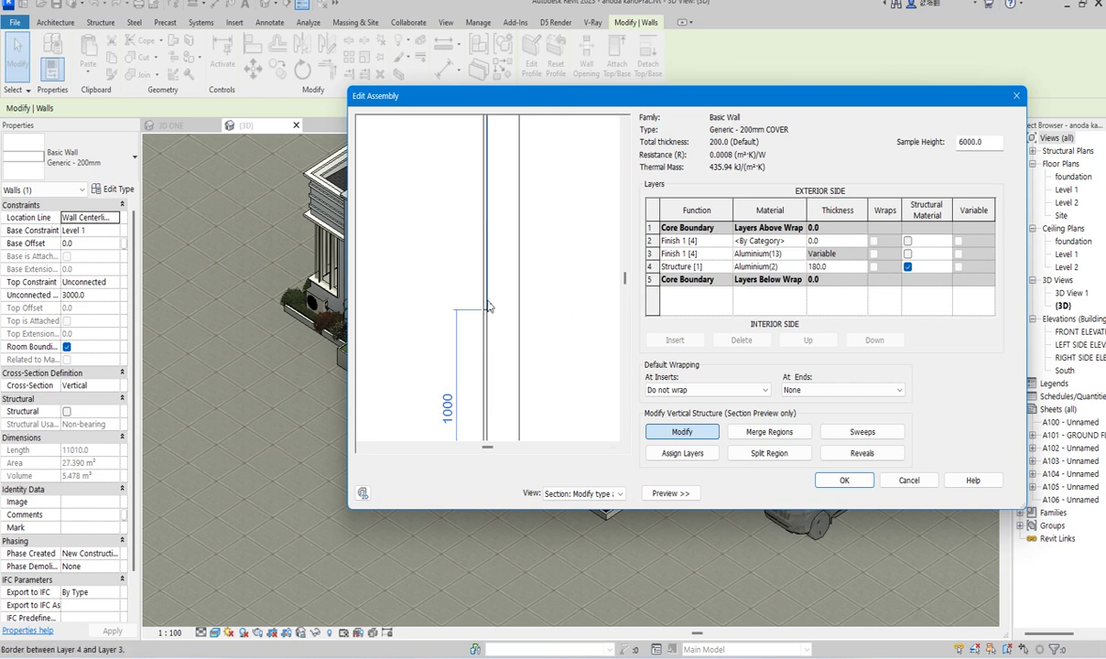
scroll(491, 292, up, 1)
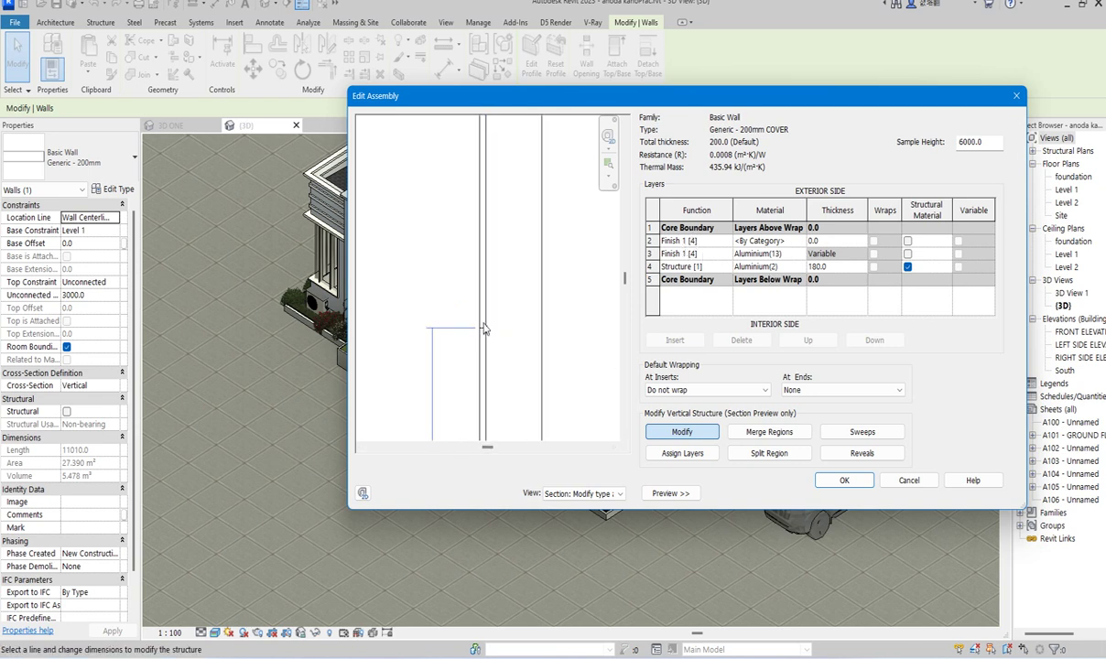
scroll(484, 337, down, 1)
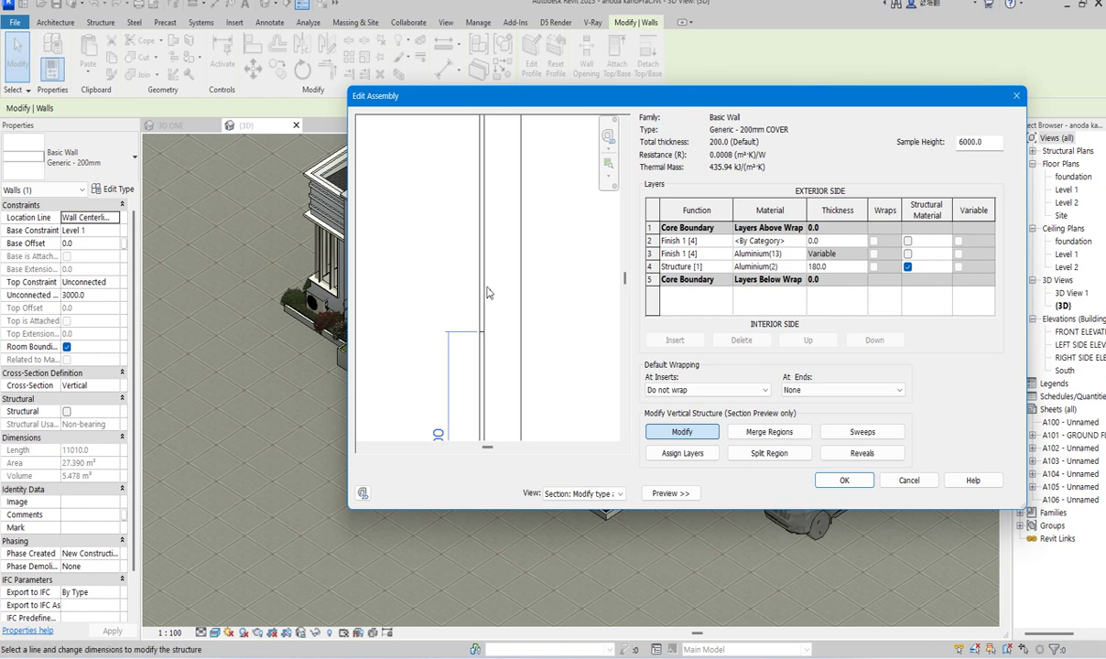
scroll(449, 254, down, 1)
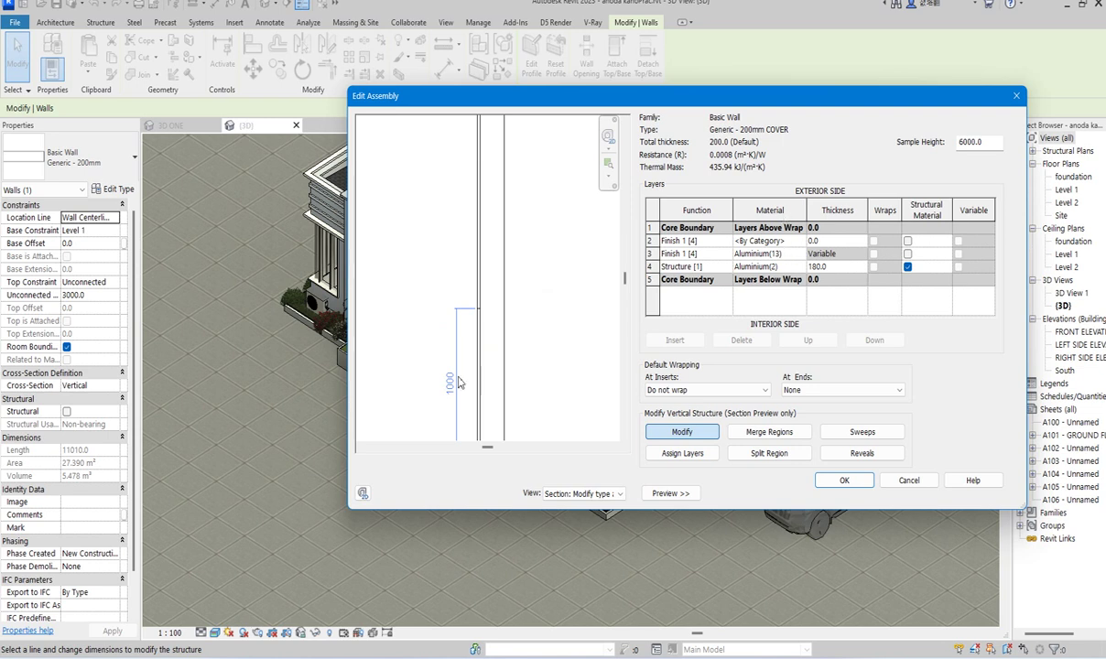
Activate Assign Layers for the split regions and look up the material of the finish layer next to the structure.
click(684, 453)
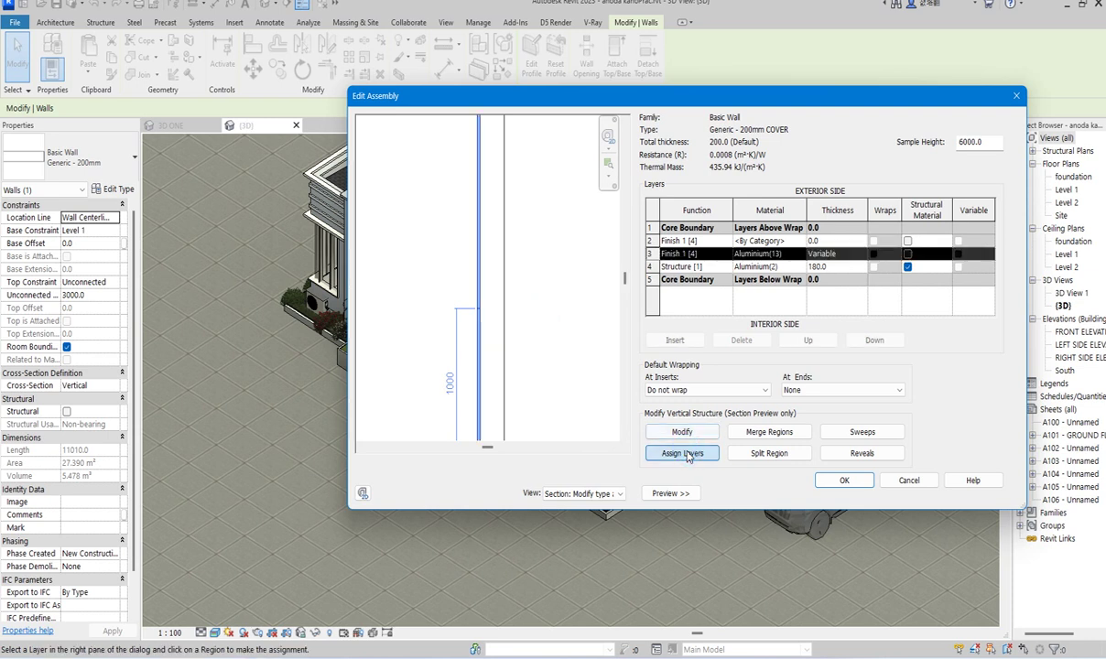
scroll(486, 330, up, 4)
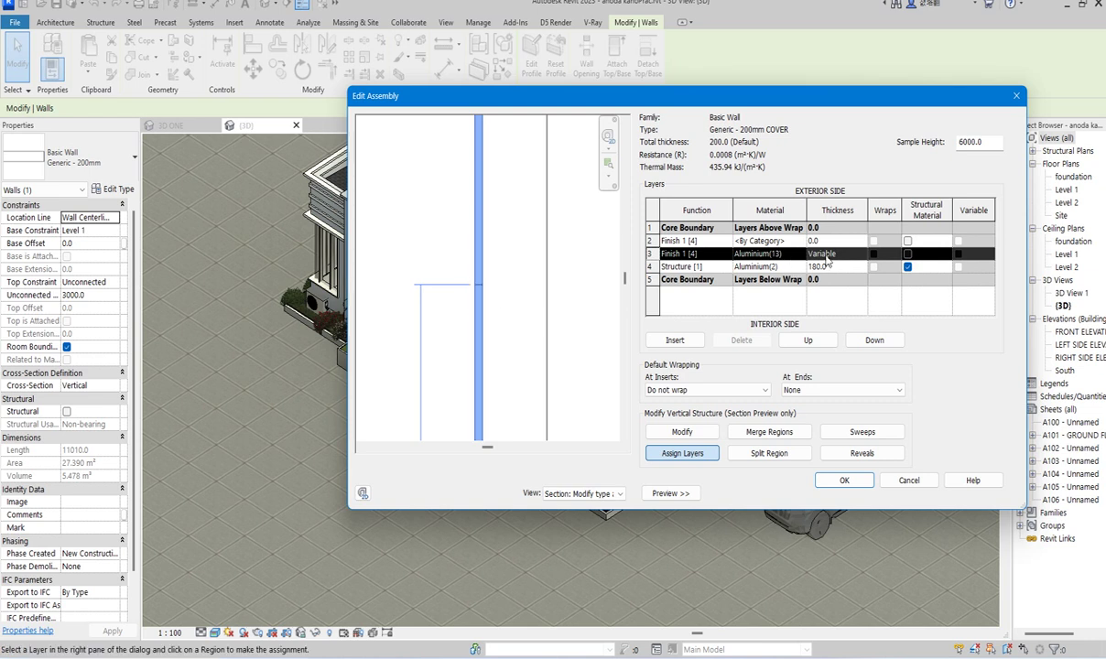
click(773, 254)
click(799, 254)
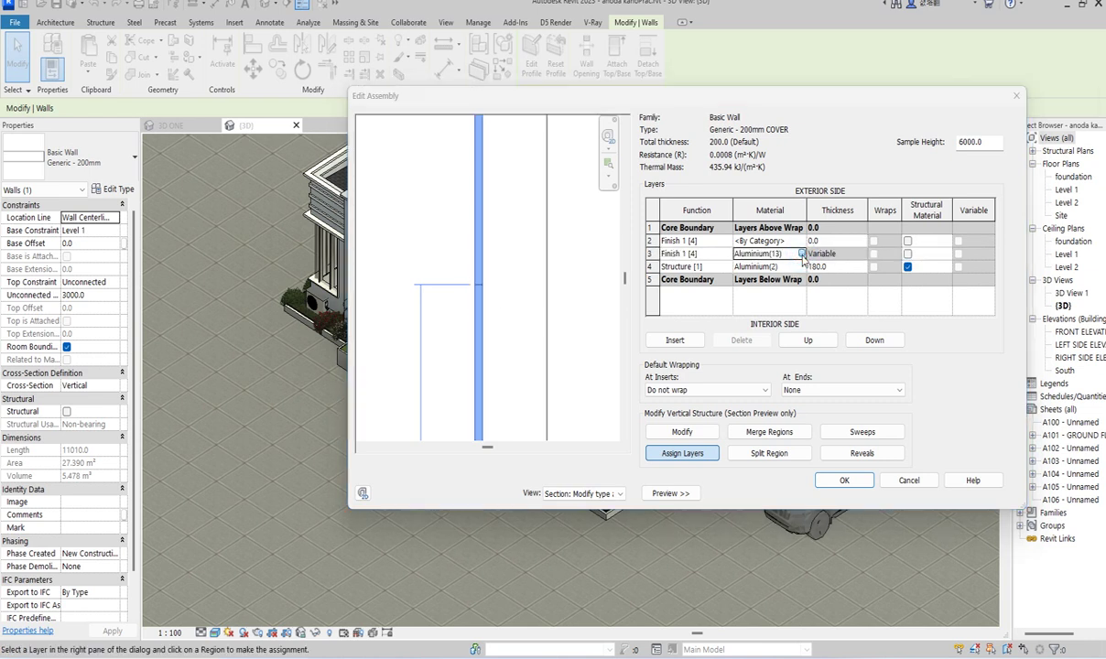
click(552, 139)
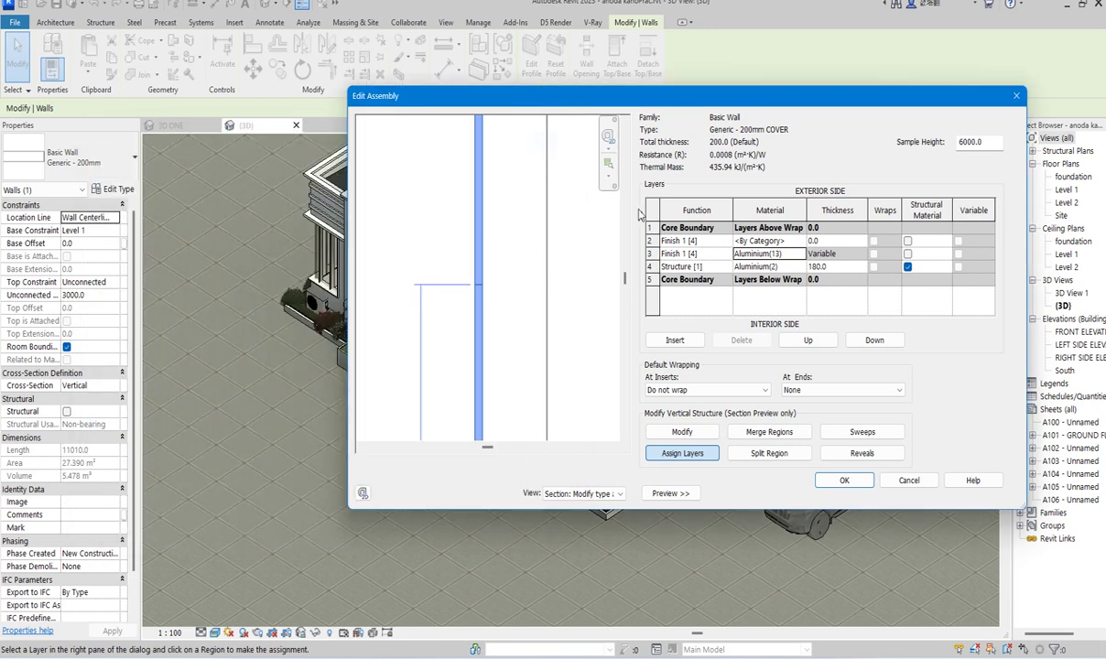
Set the material of the unassigned outermost finish layer to Aluminium(2).
click(710, 241)
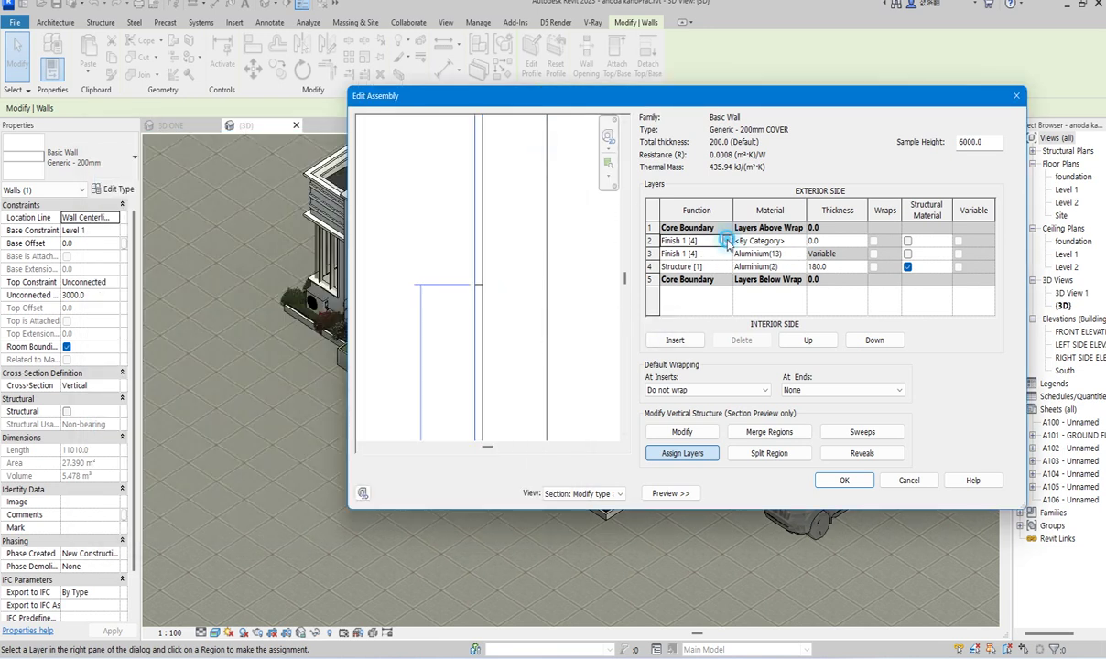
click(727, 241)
click(677, 244)
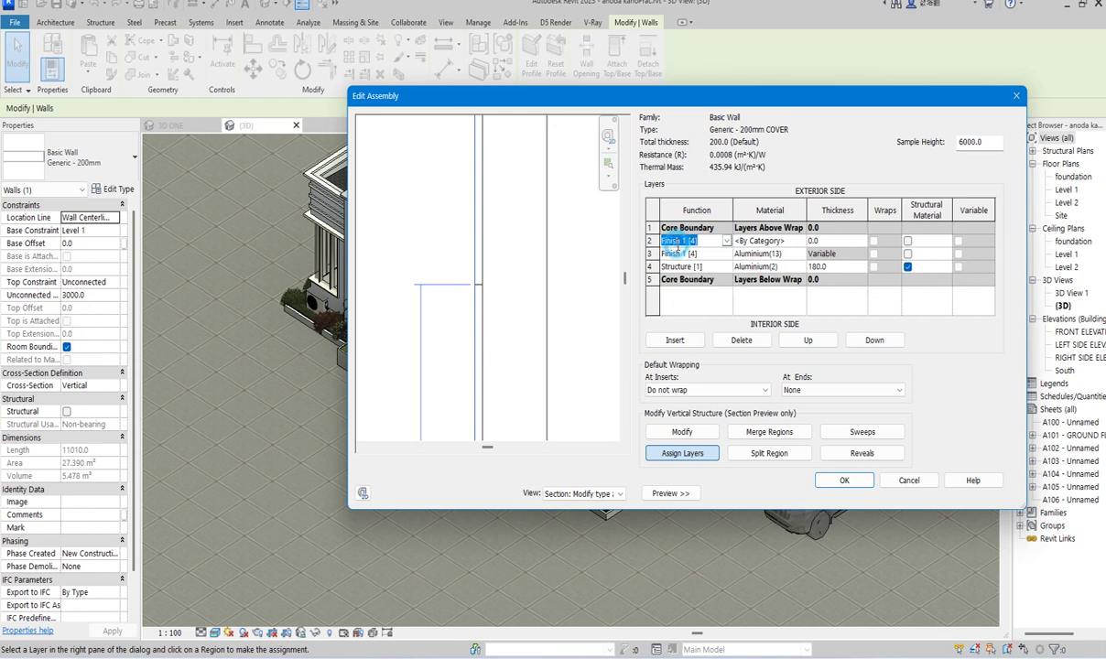
click(649, 241)
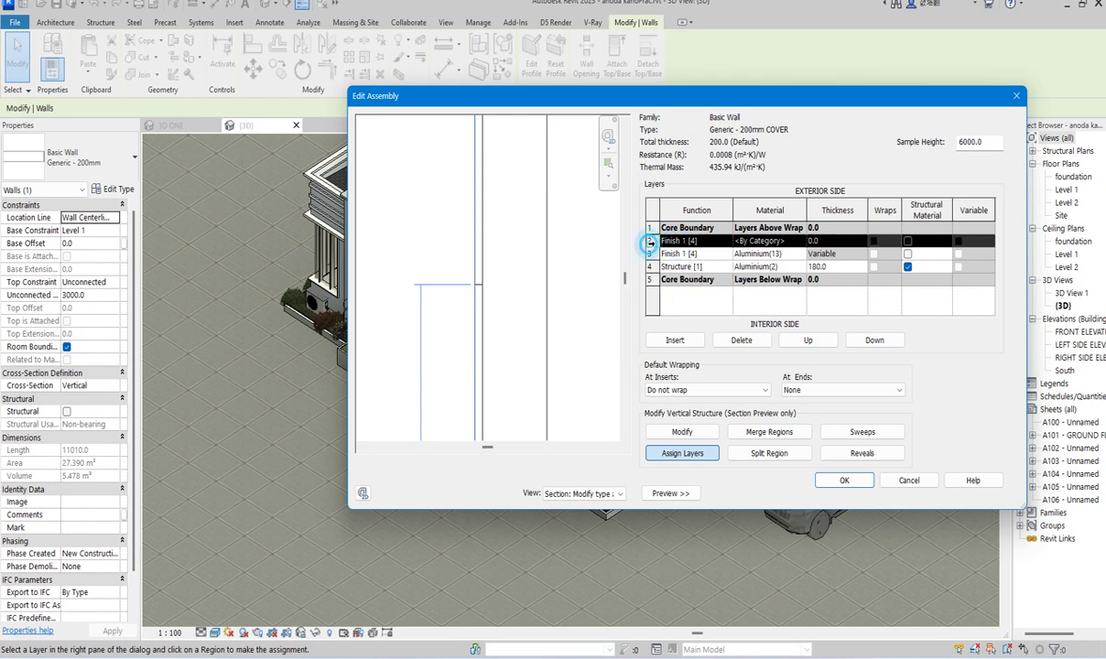
click(801, 241)
click(802, 241)
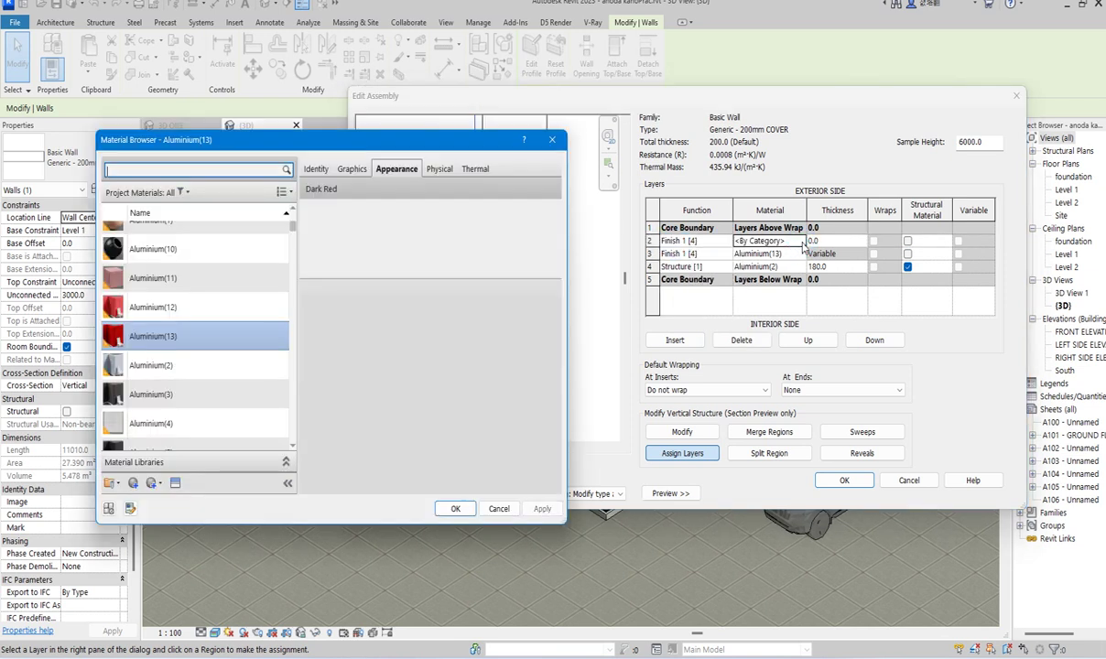
scroll(139, 359, down, 1)
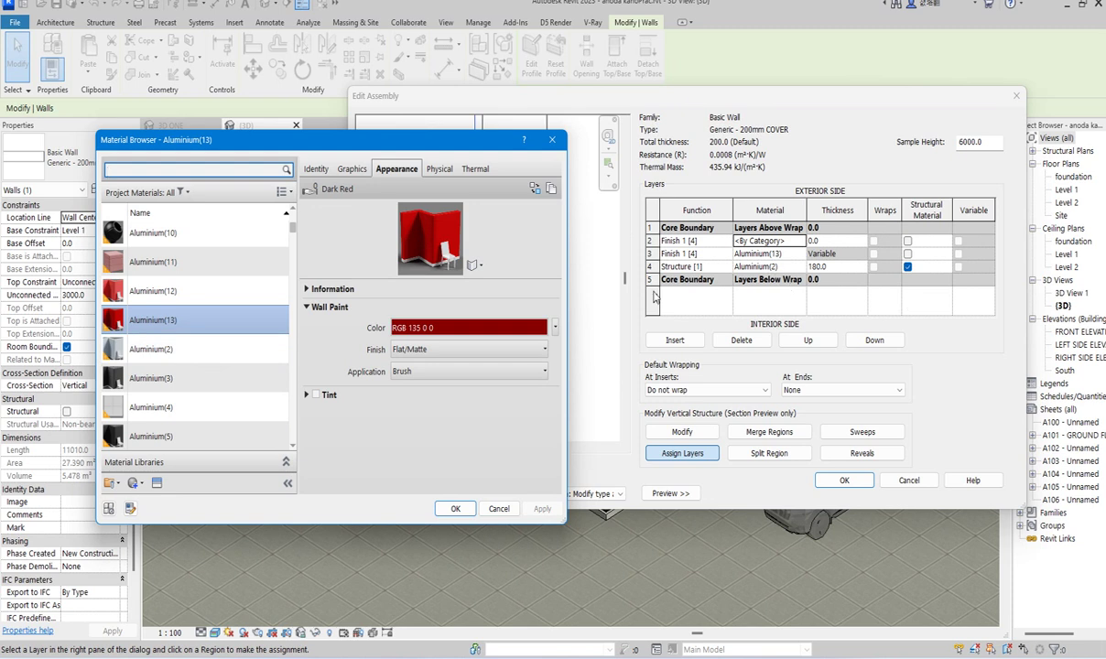
click(167, 351)
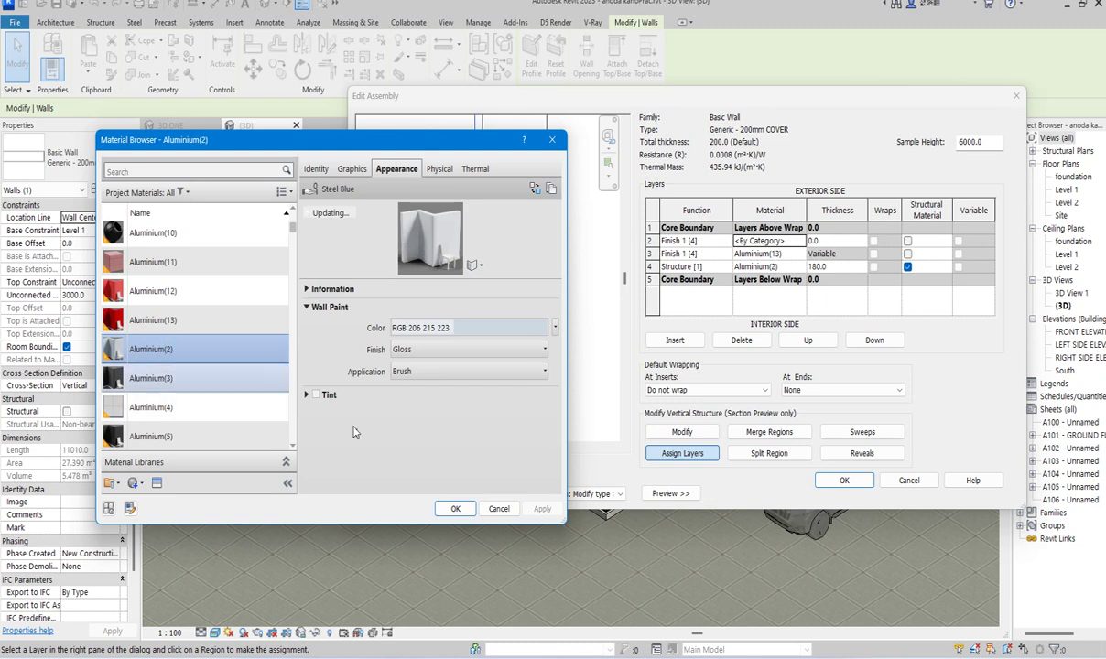
click(455, 508)
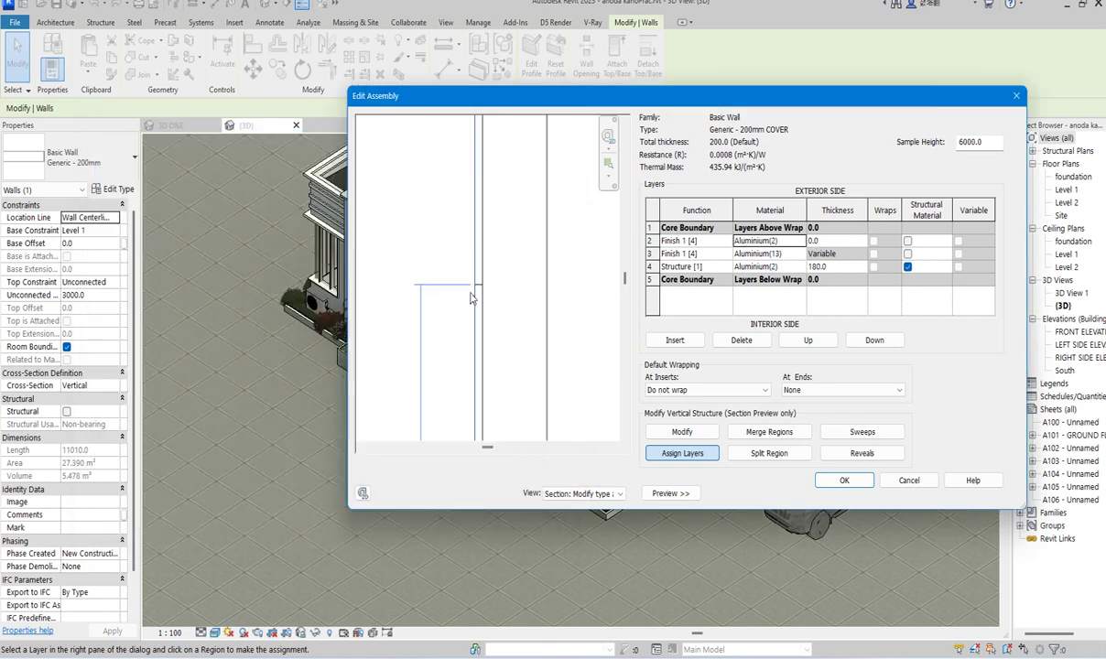
Assign the Aluminium(2) finish layer to the region above the split line and accept the wall type changes.
click(697, 458)
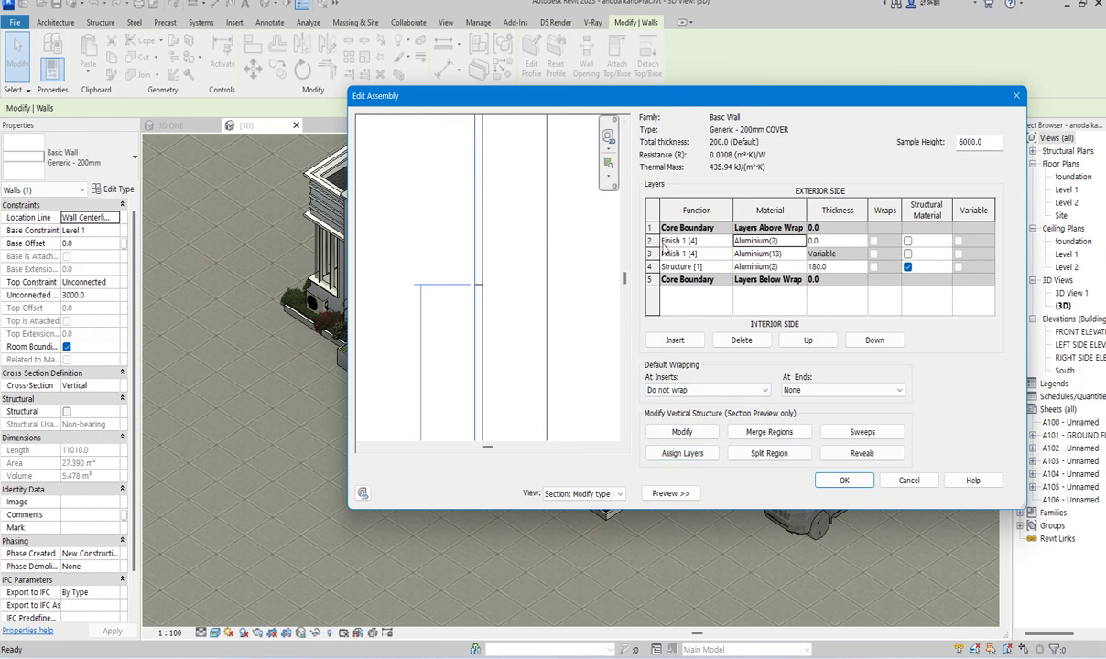
click(649, 241)
click(682, 453)
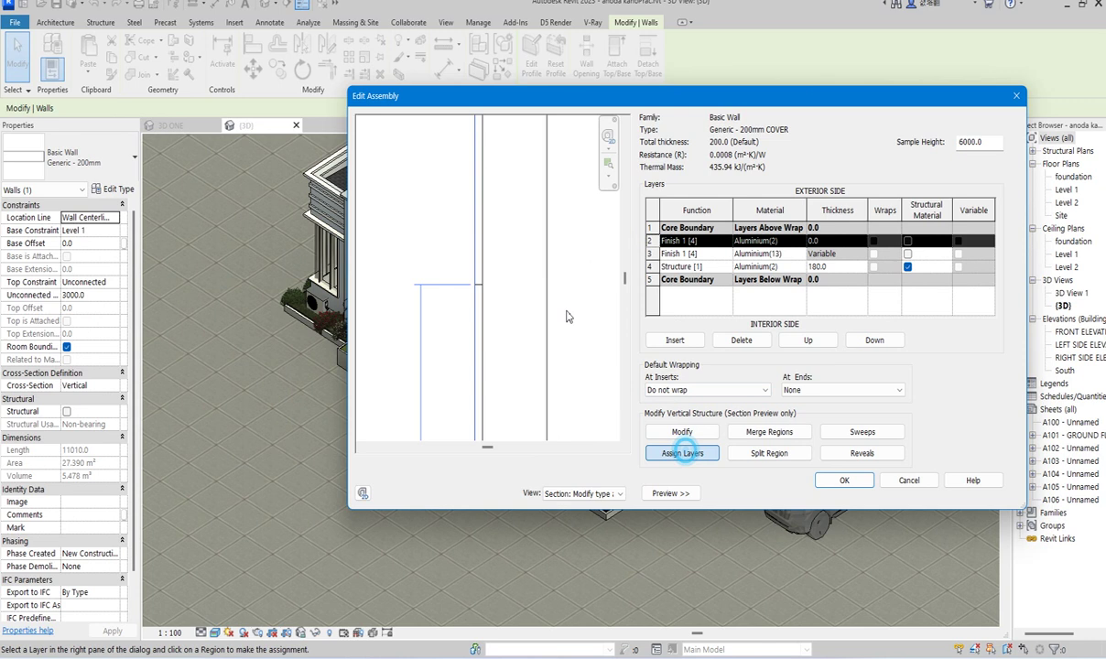
click(481, 225)
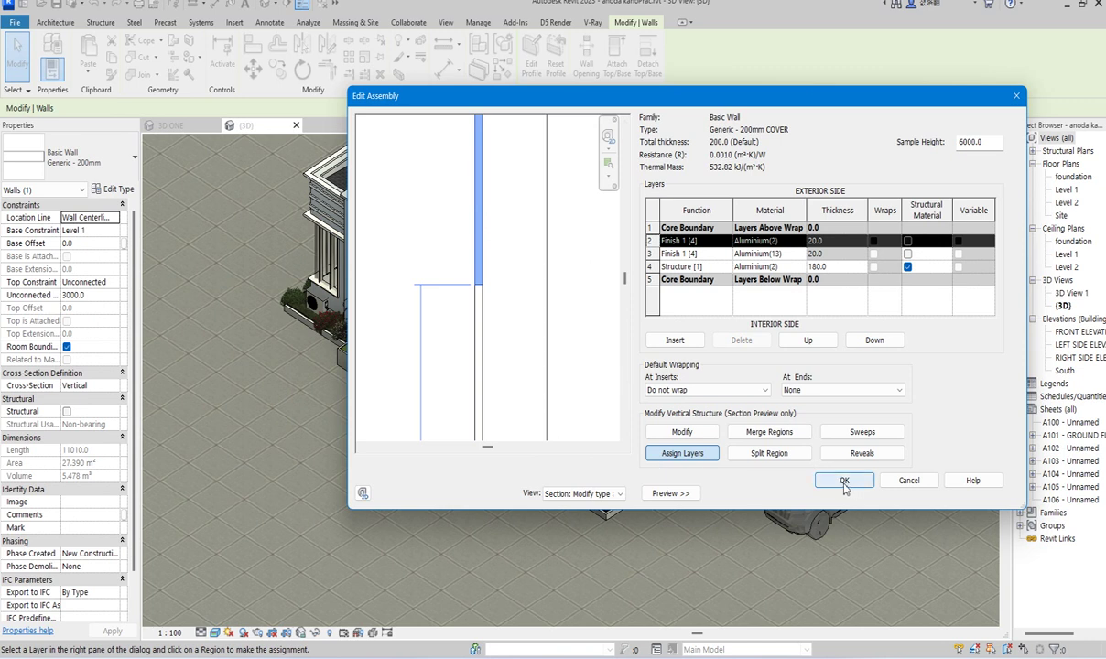
click(845, 482)
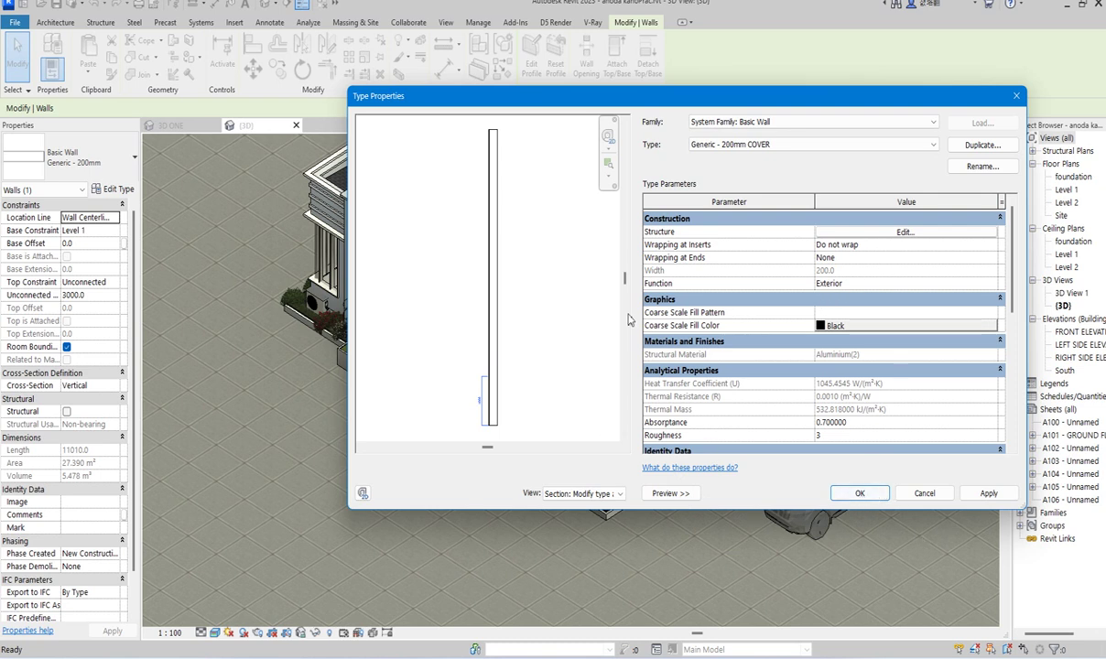
click(893, 232)
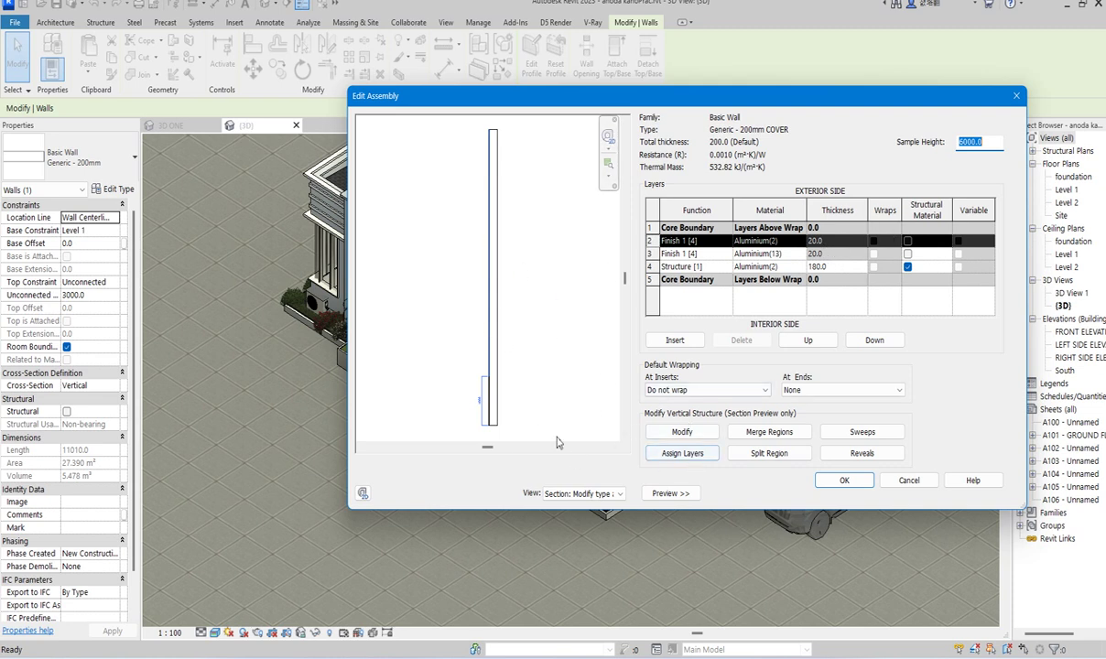
click(847, 480)
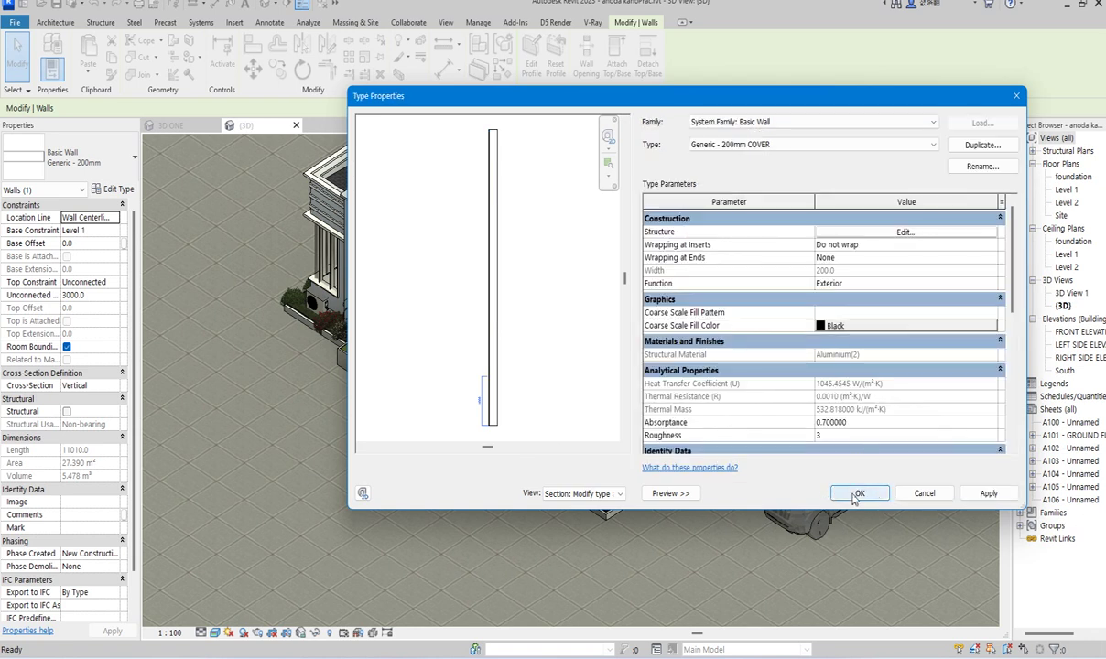
click(854, 493)
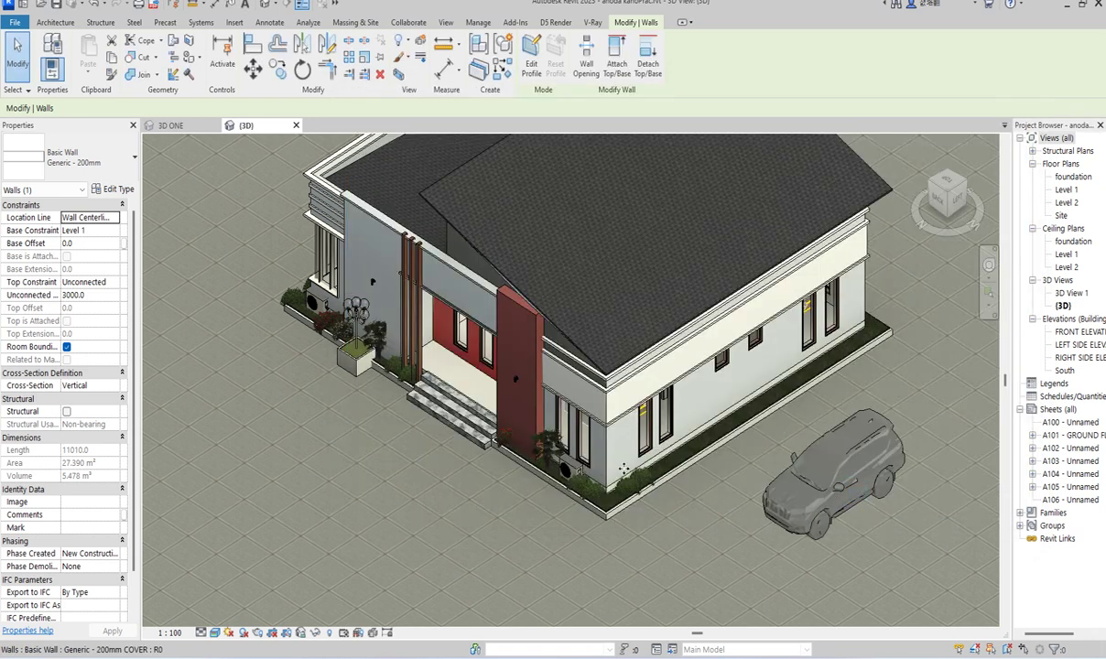
scroll(611, 465, up, 1)
key(Escape)
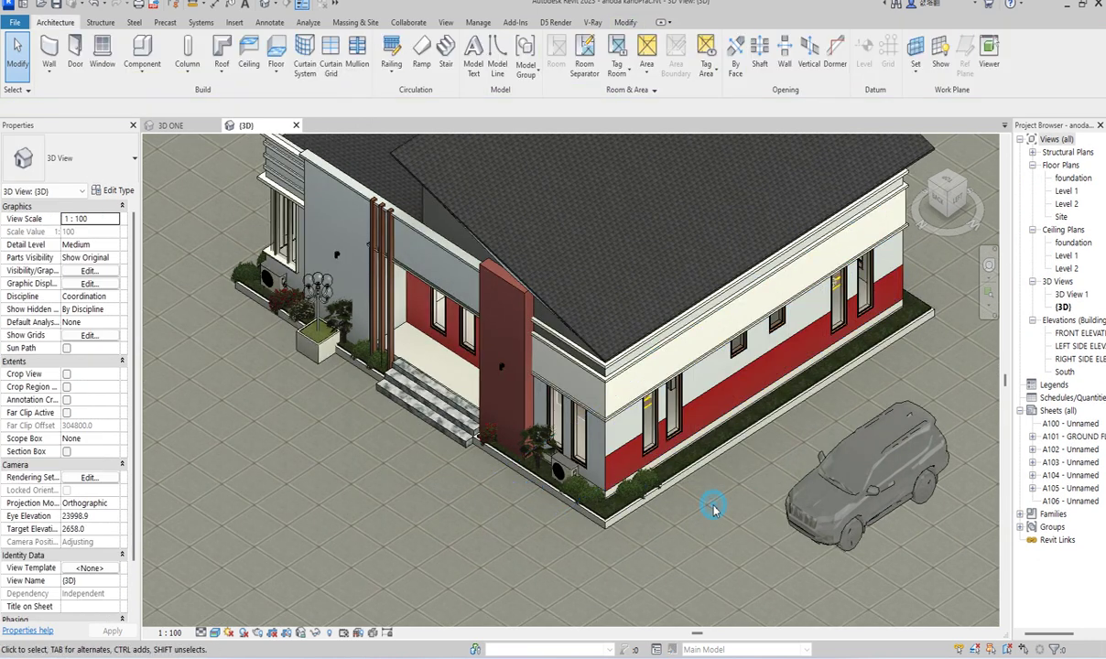
Examine the red and light finish bands on the side wall and at the front corner in the 3D view.
scroll(706, 509, up, 3)
shift+middle_drag(706, 509, 703, 331)
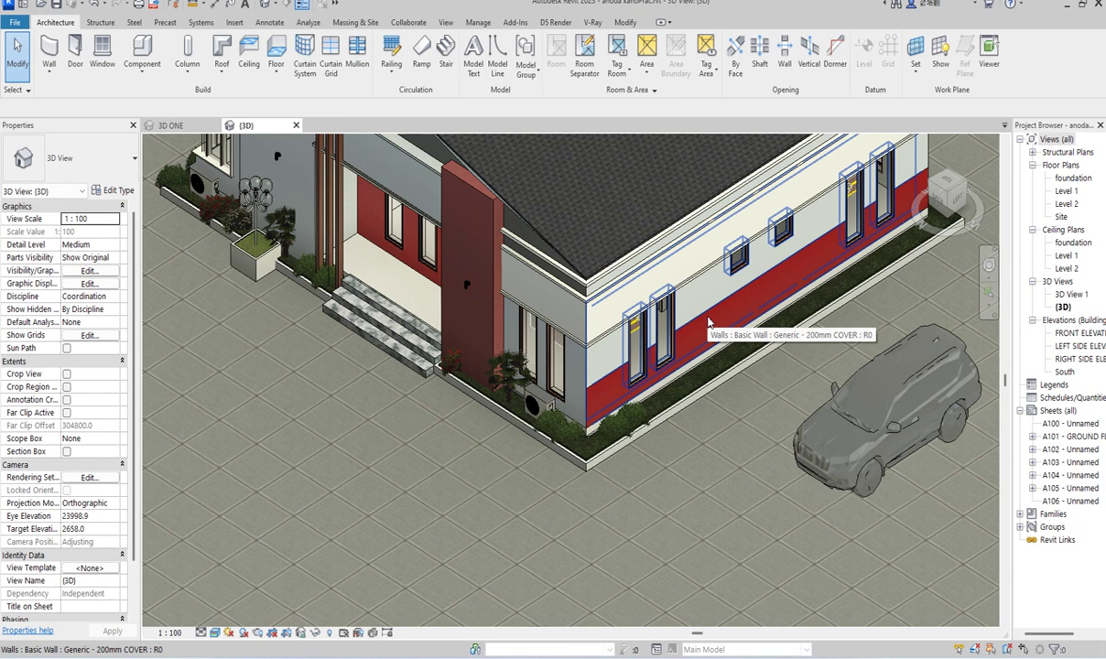
scroll(708, 322, down, 5)
scroll(690, 347, up, 7)
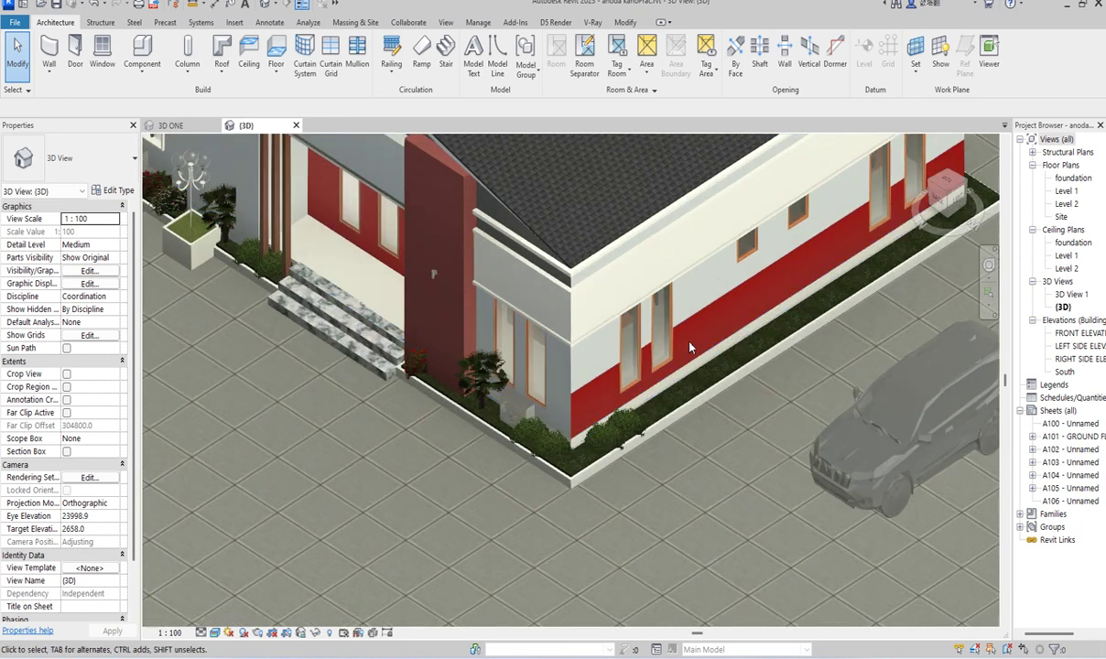
scroll(690, 347, up, 2)
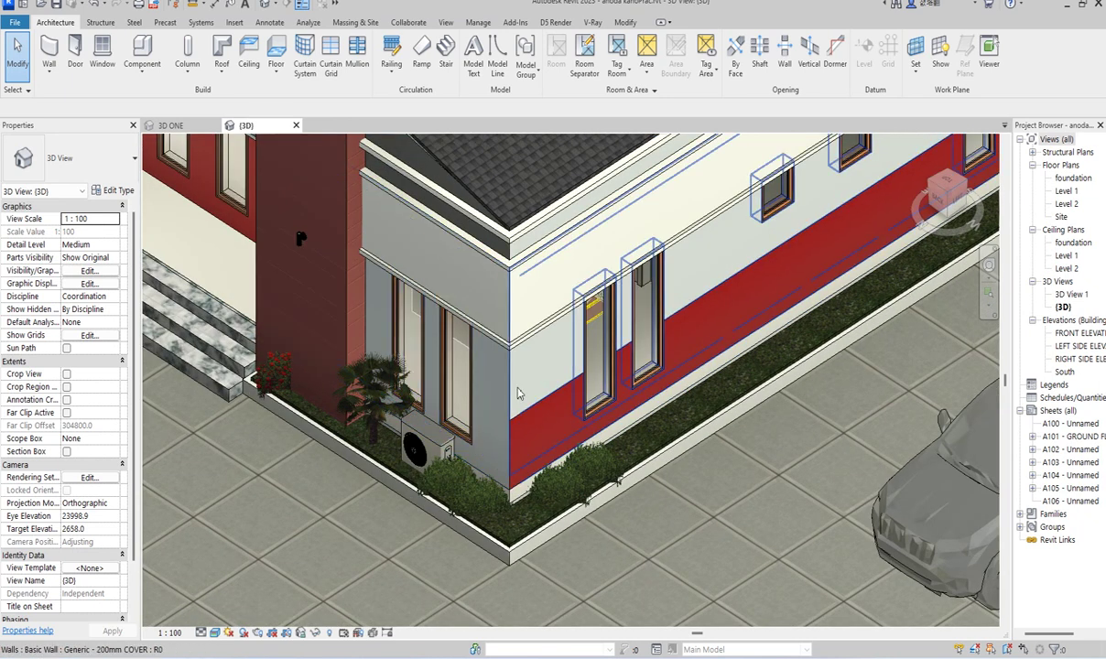
scroll(517, 394, up, 3)
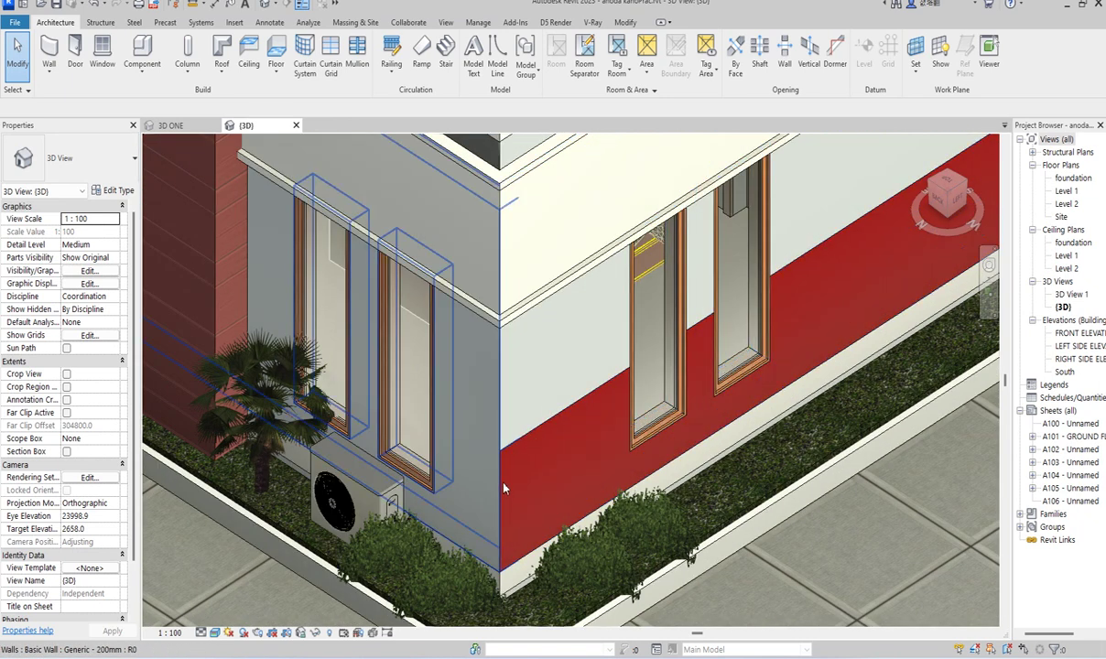
scroll(550, 412, down, 5)
scroll(547, 412, up, 2)
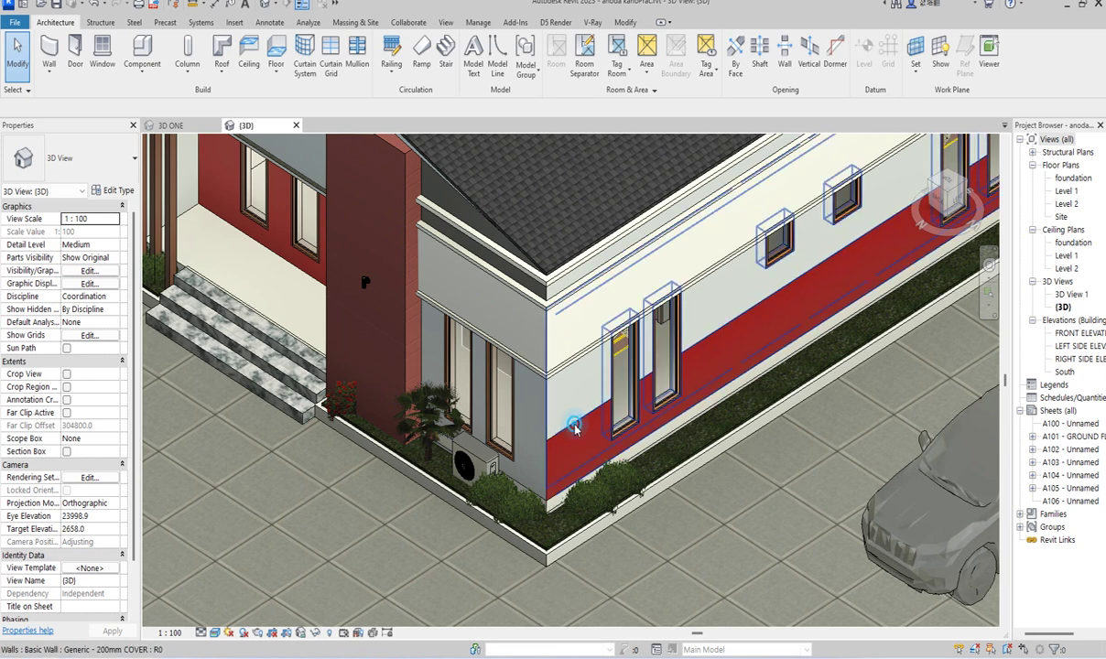
Review the functions, materials and thicknesses of the side wall type's layers in its assembly.
click(576, 446)
click(116, 191)
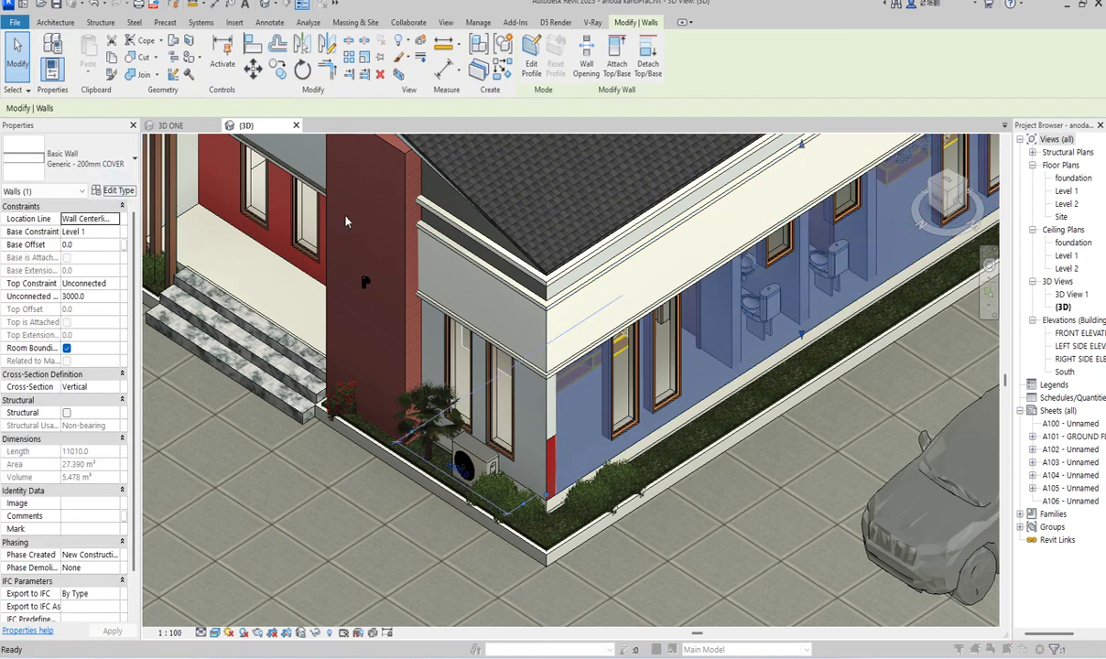
click(884, 232)
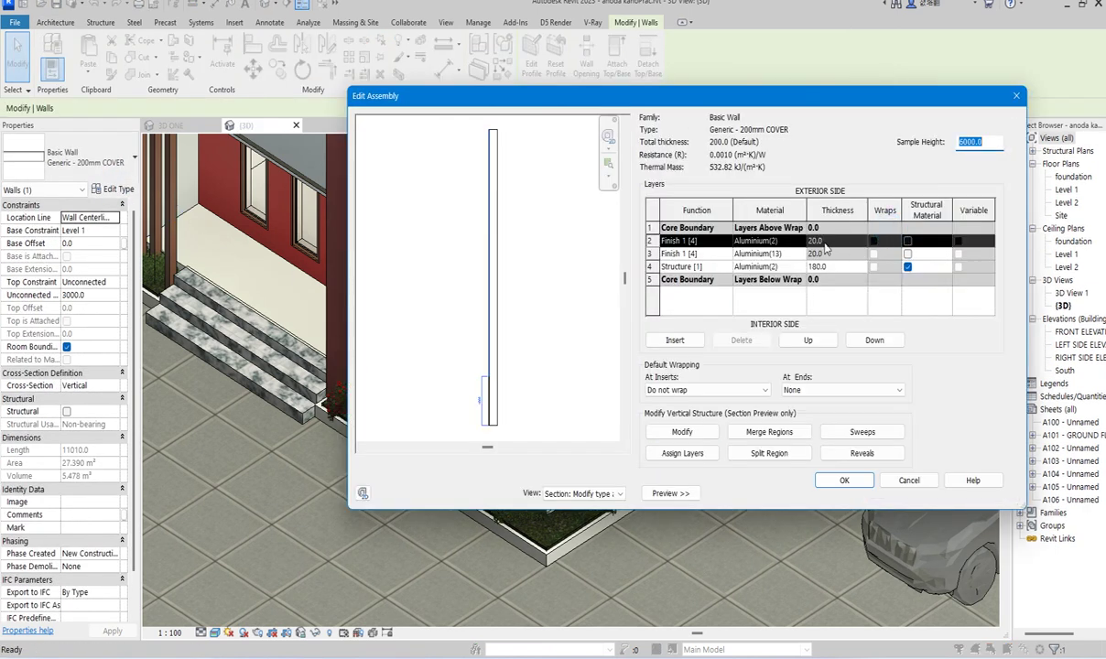
click(818, 241)
click(722, 243)
click(726, 242)
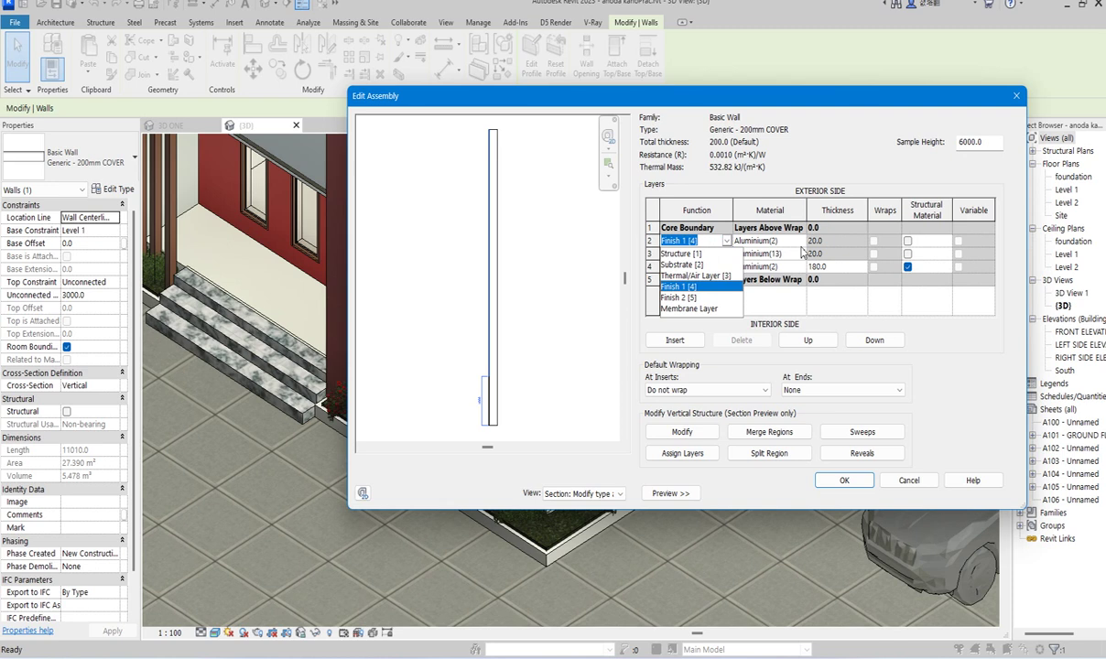
click(758, 231)
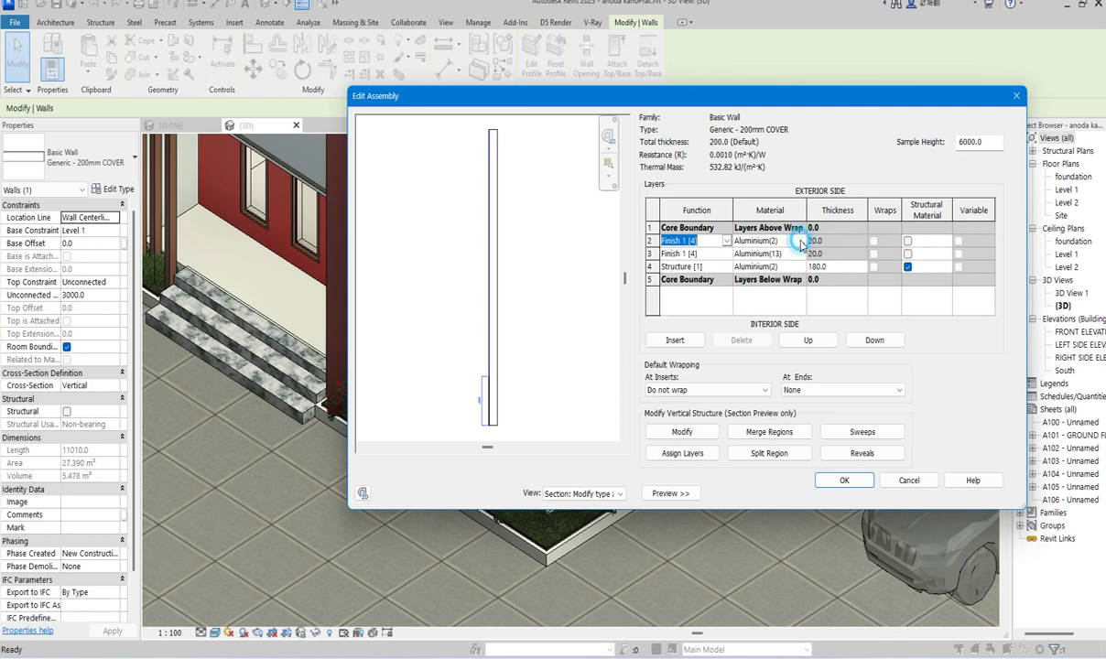
click(844, 480)
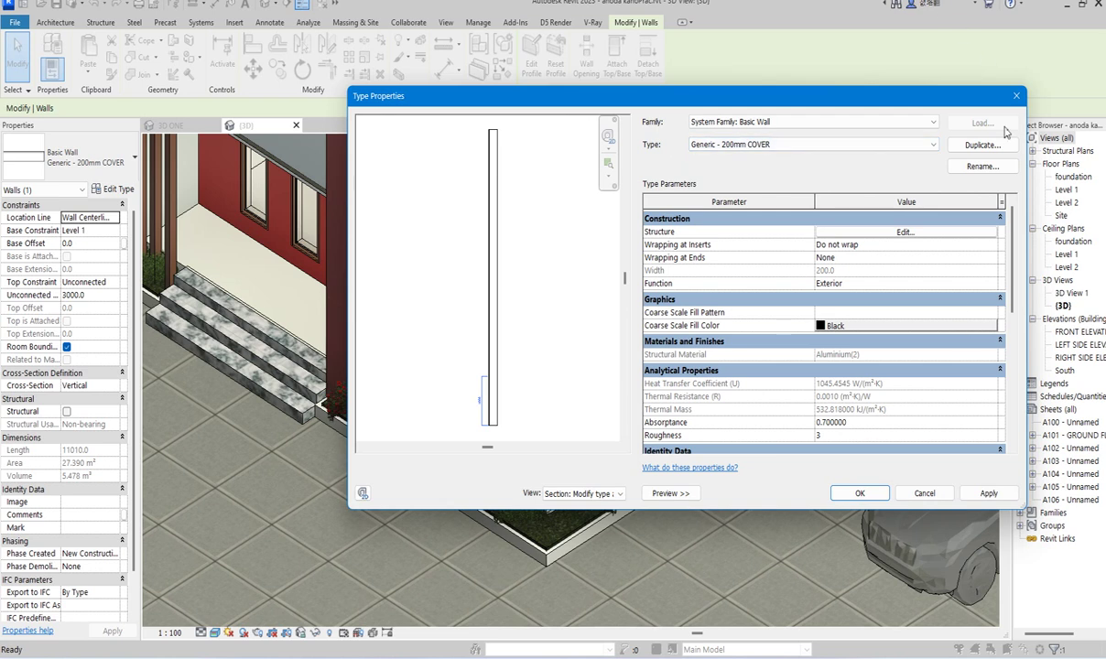
click(860, 493)
click(775, 508)
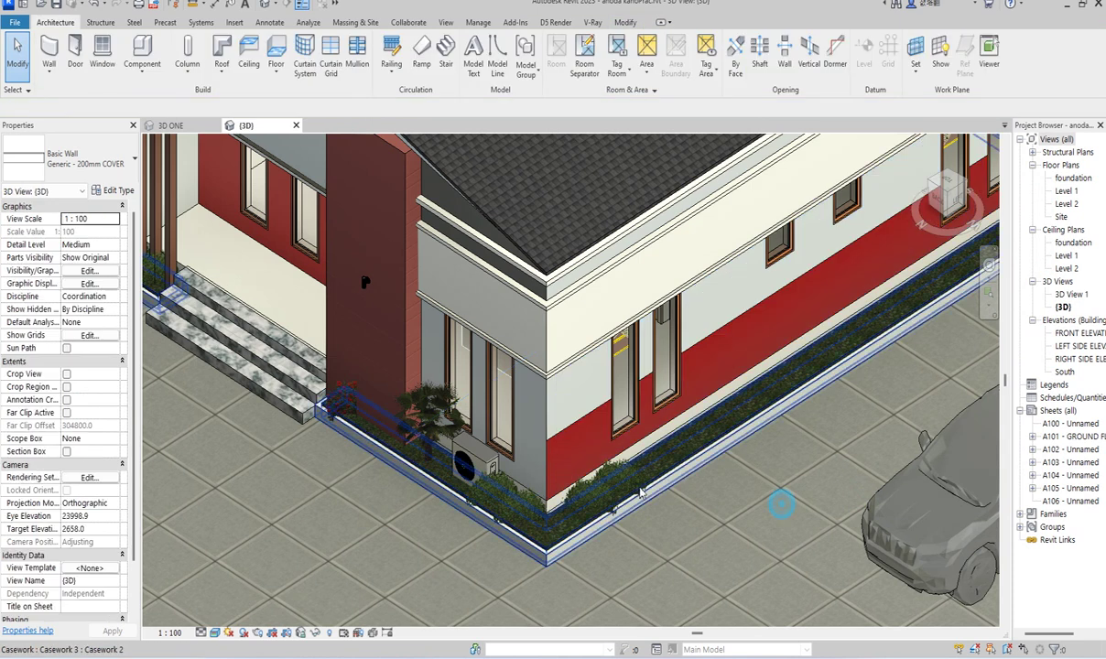
Change the front wall beside the corner to the Generic - 200mm COVER type and check the two-tone finish.
scroll(536, 416, up, 4)
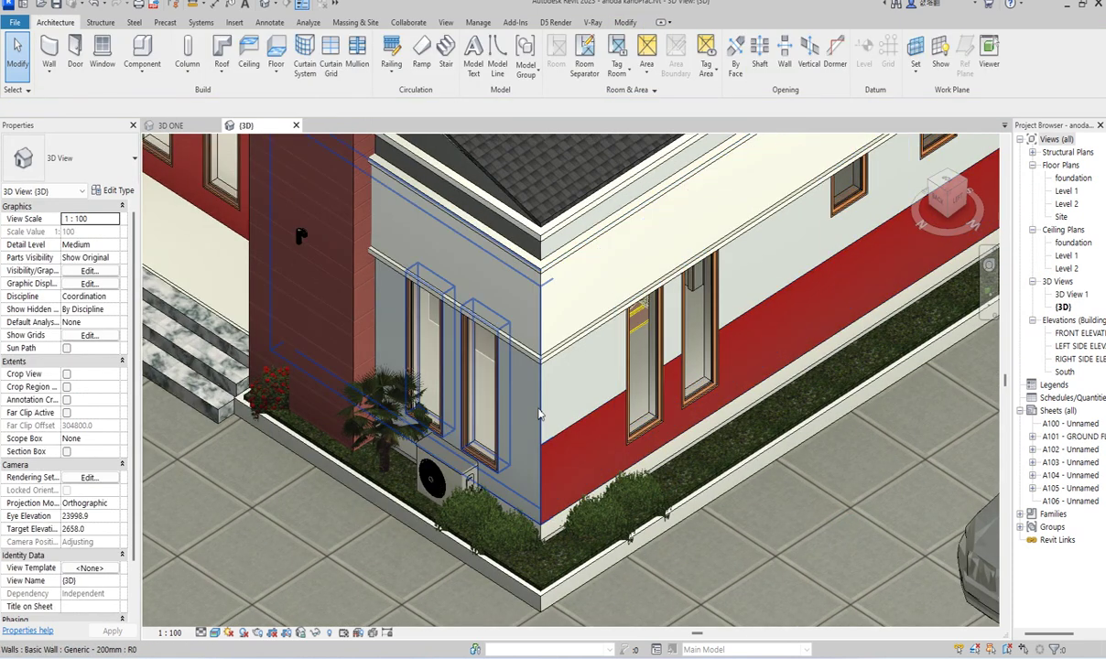
click(538, 413)
scroll(539, 413, down, 2)
scroll(569, 404, down, 1)
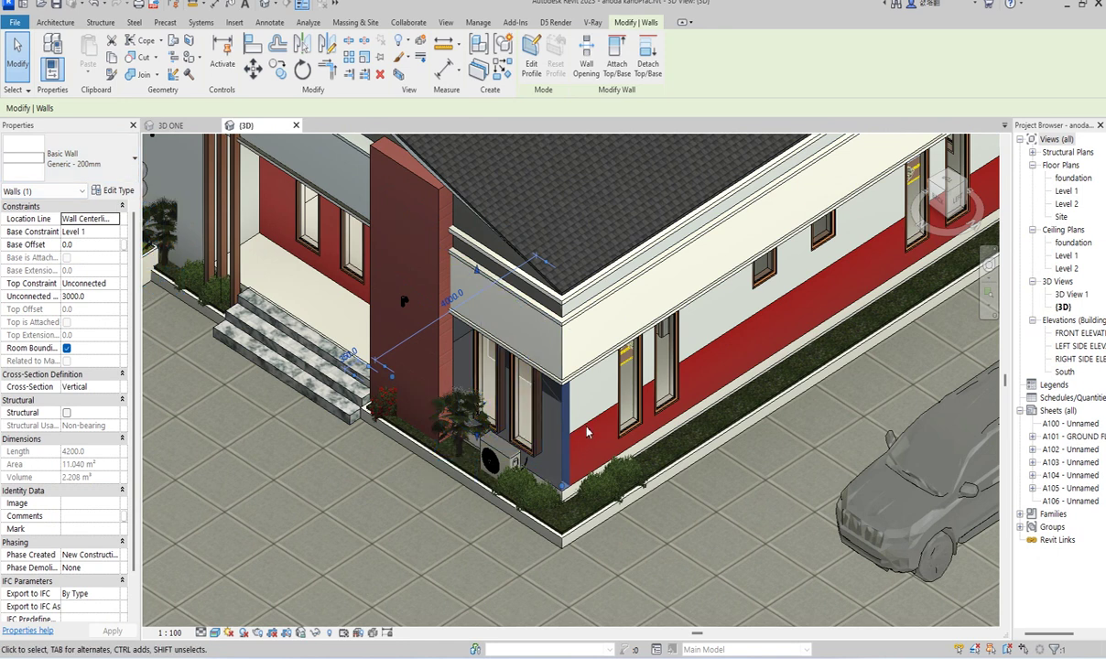
click(127, 171)
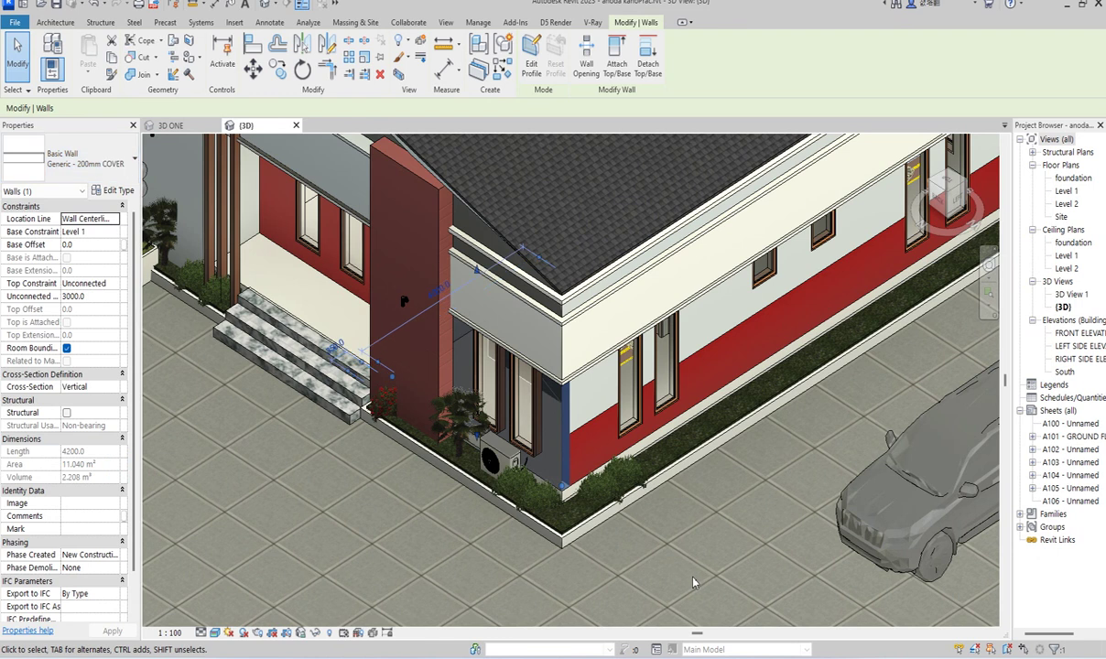
key(Escape)
scroll(568, 446, up, 2)
scroll(565, 449, down, 3)
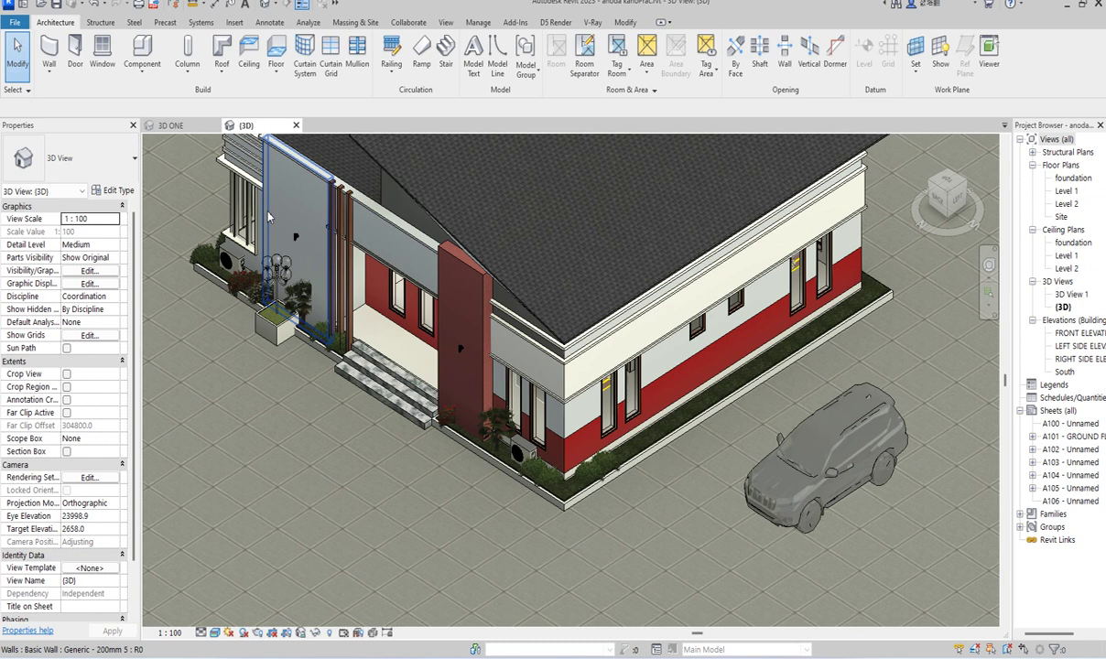
scroll(558, 433, up, 3)
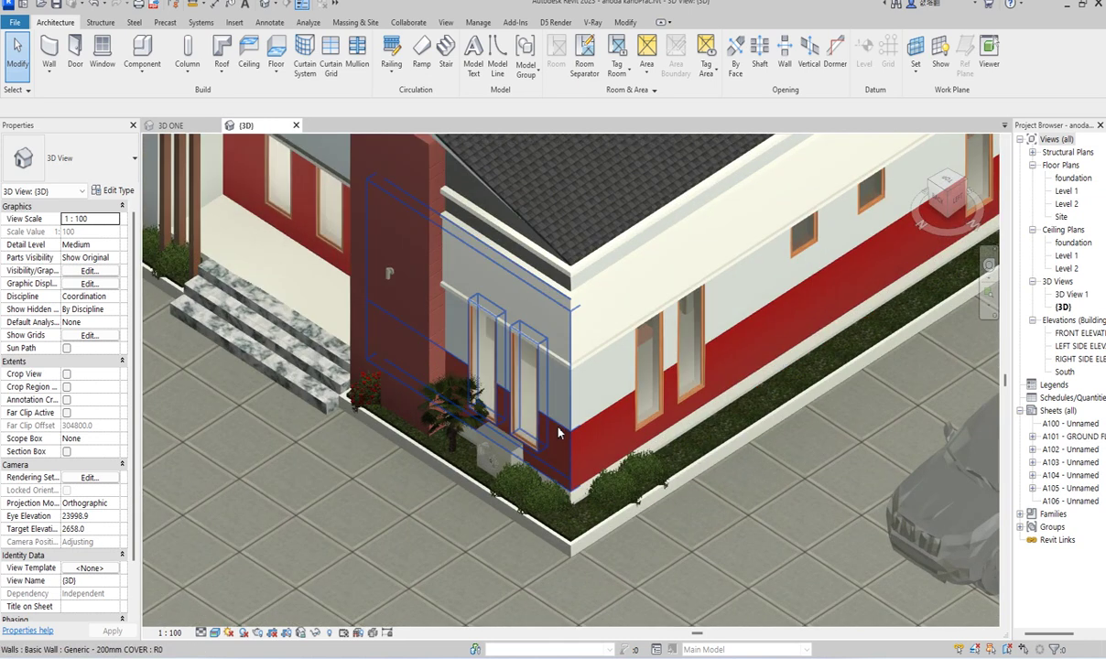
Switch the front wall beside the corner back to the Generic - 200mm type.
click(558, 433)
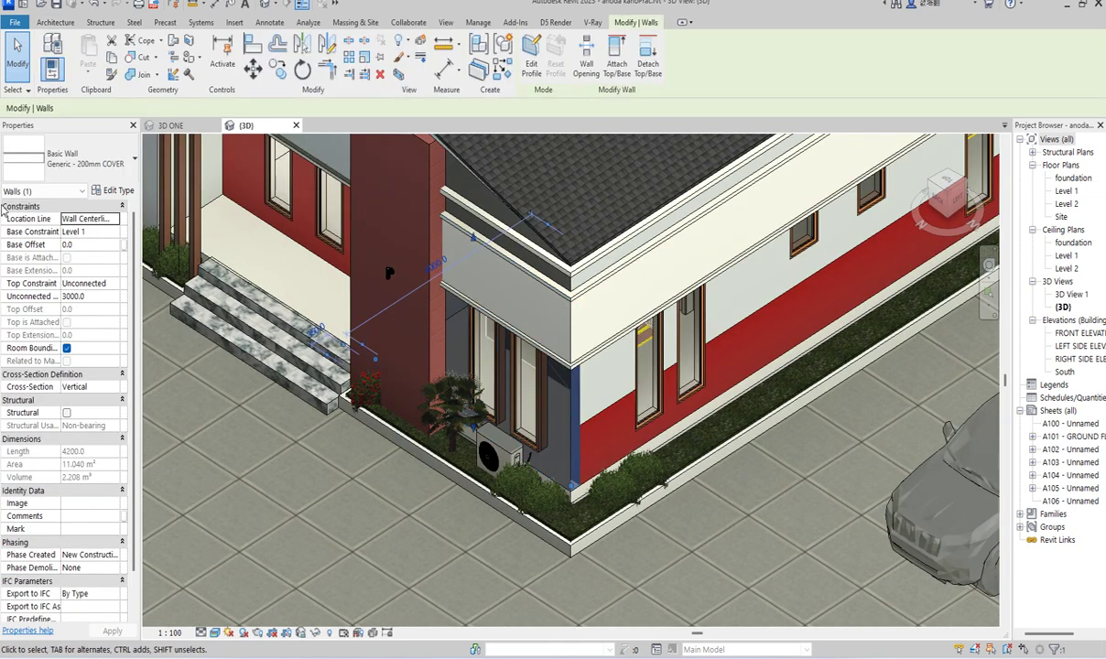
click(111, 163)
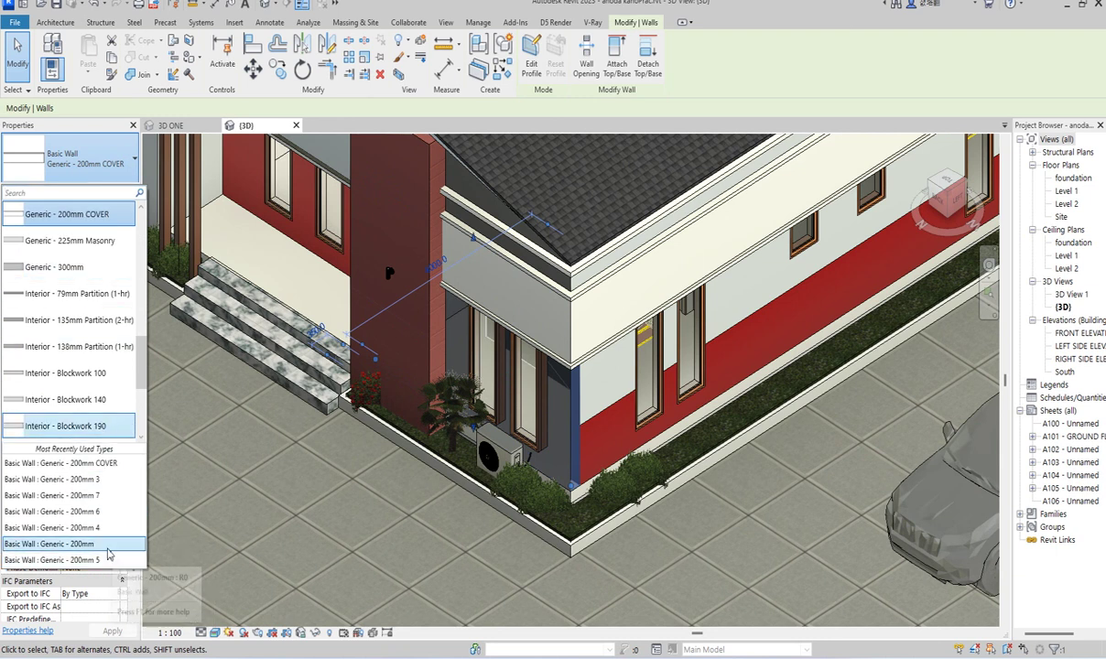
key(Escape)
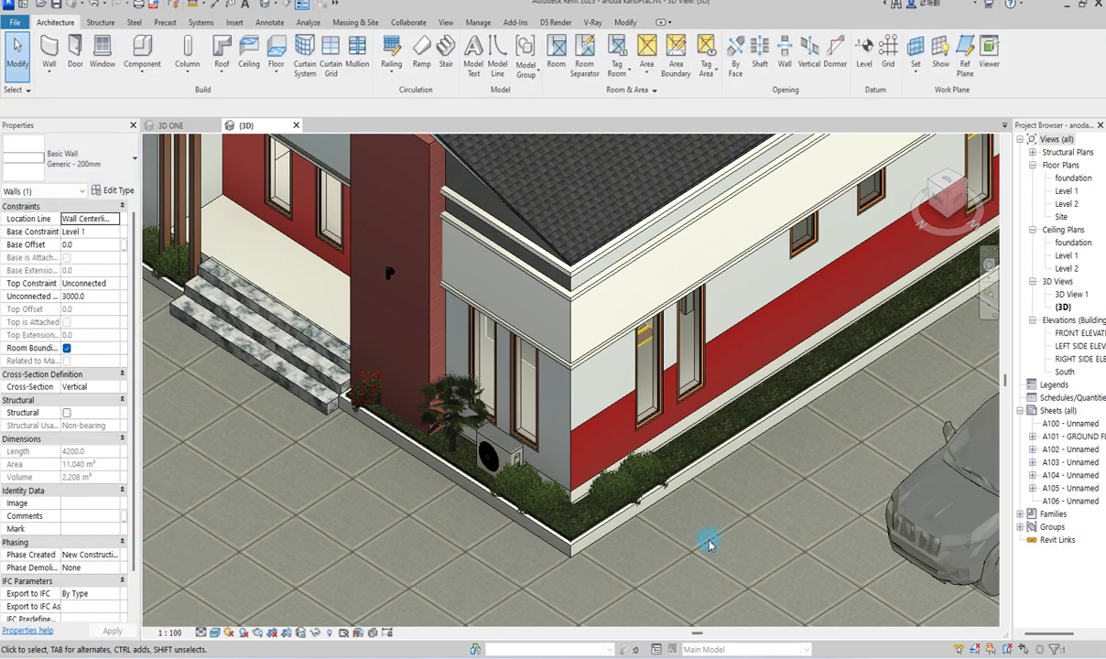
shift+middle_drag(710, 547, 568, 347)
scroll(568, 346, up, 6)
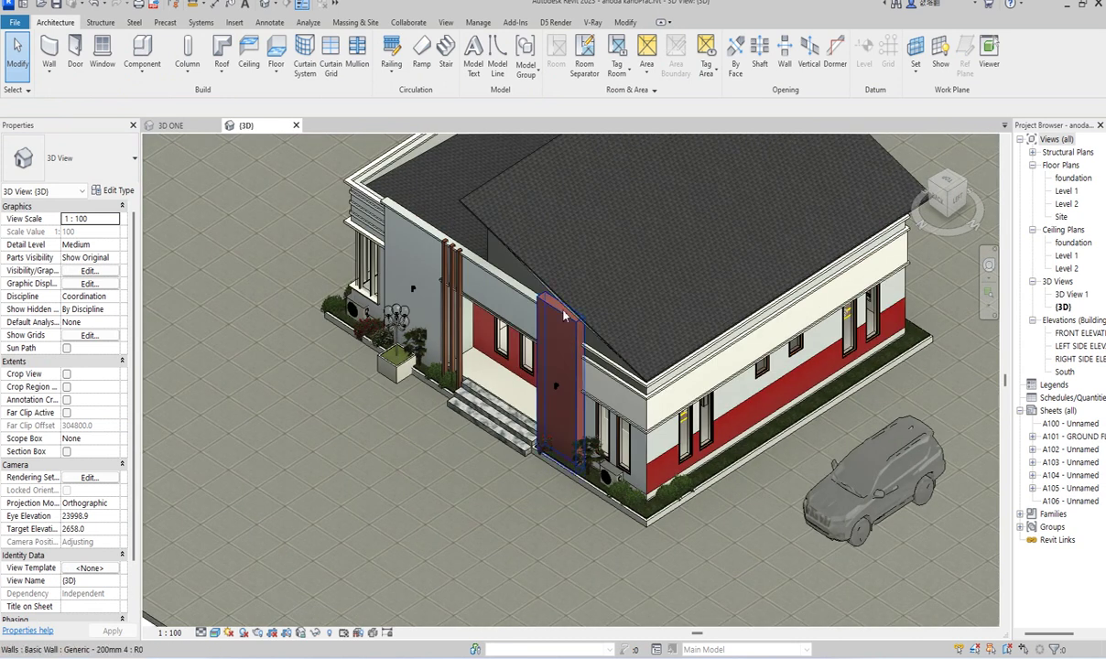
Compare the front entrance column with its split-face, multi-material version in the 3D ONE view.
scroll(501, 299, down, 4)
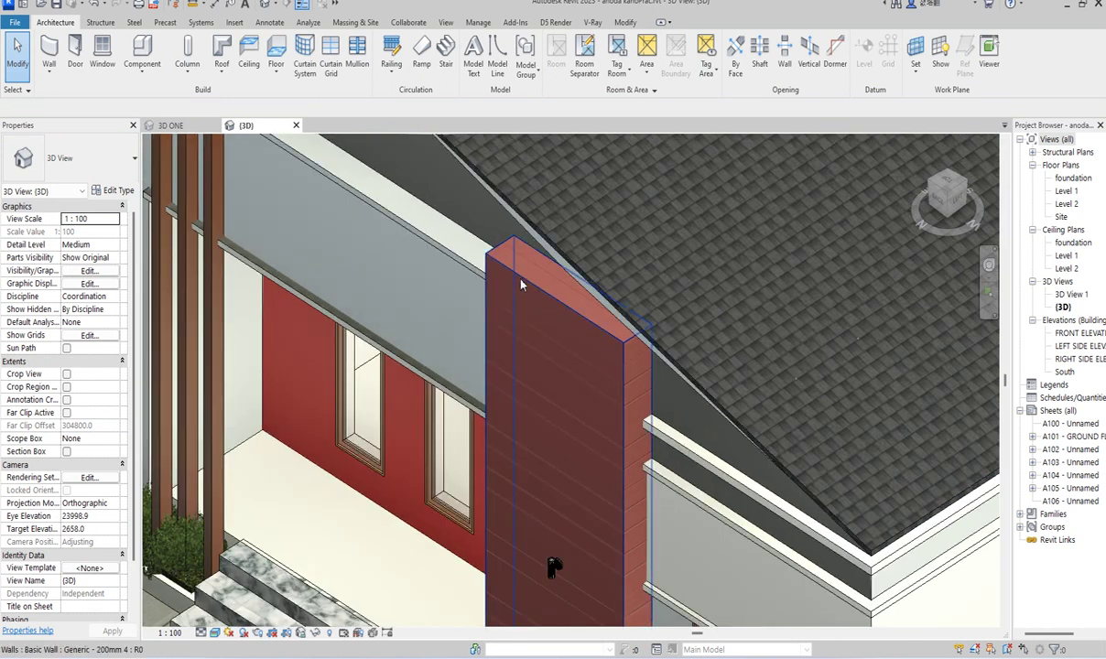
scroll(521, 334, up, 1)
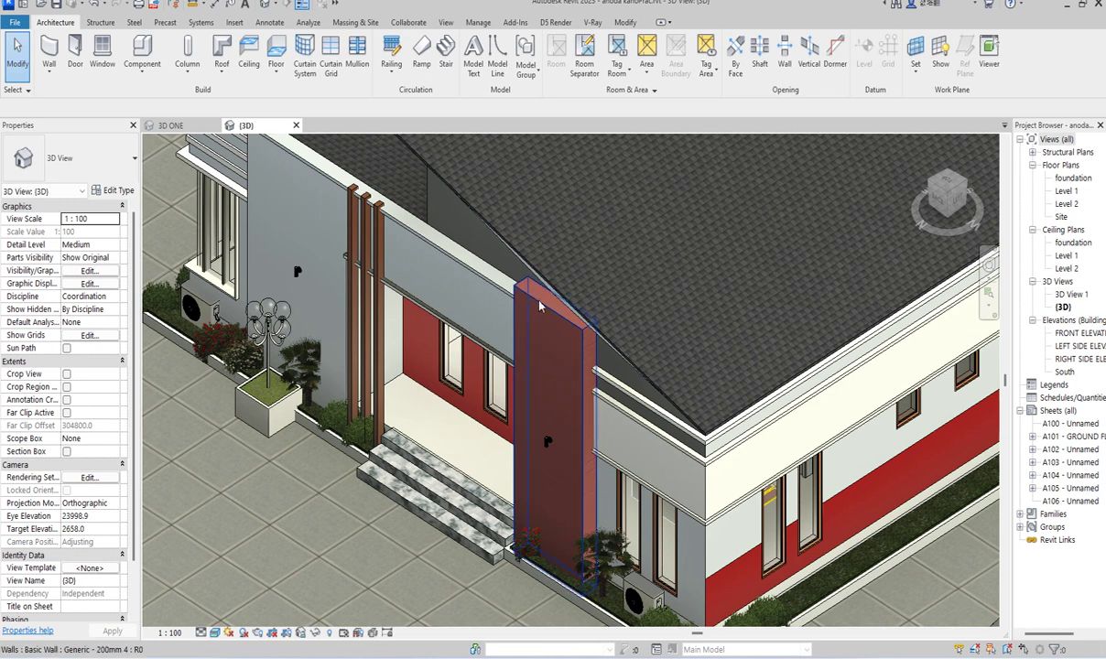
click(174, 125)
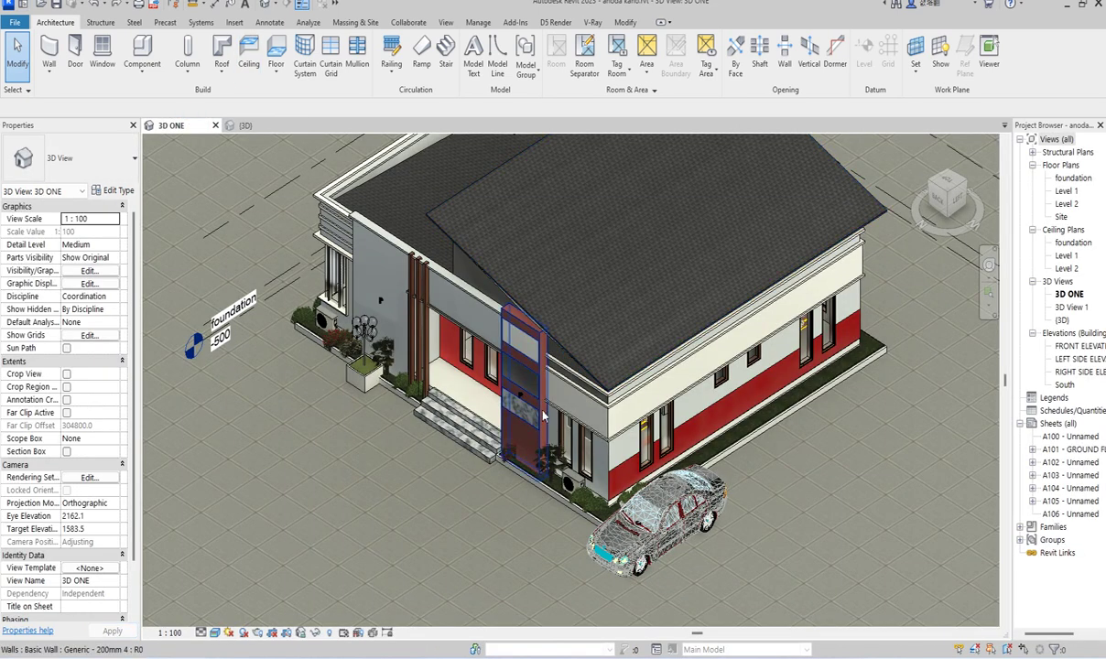
scroll(513, 385, up, 4)
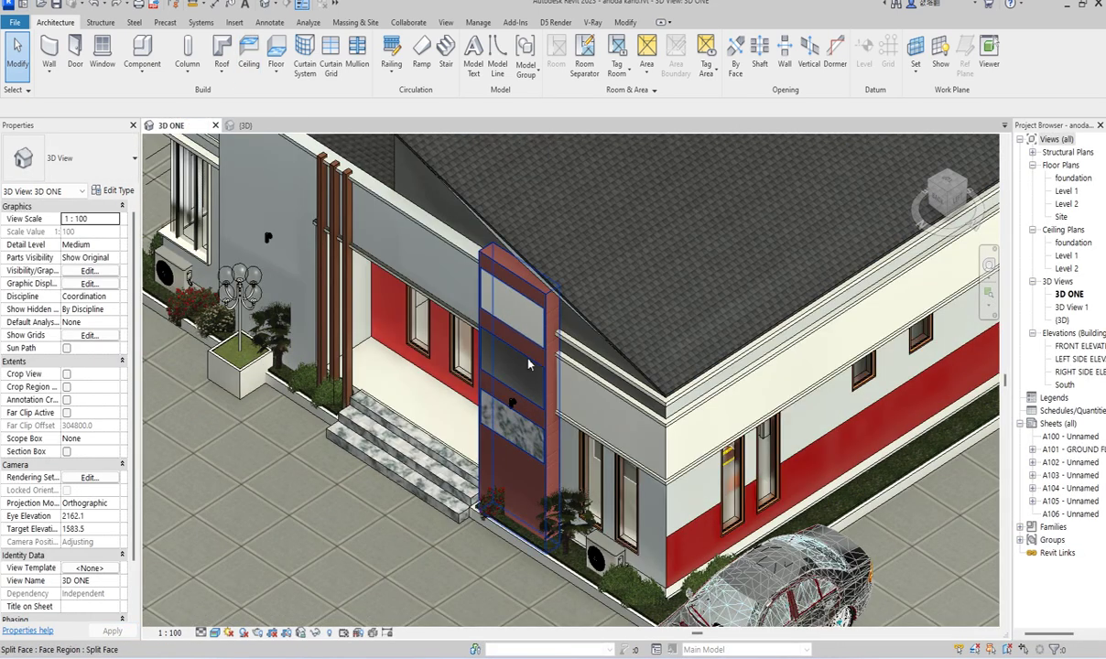
click(246, 125)
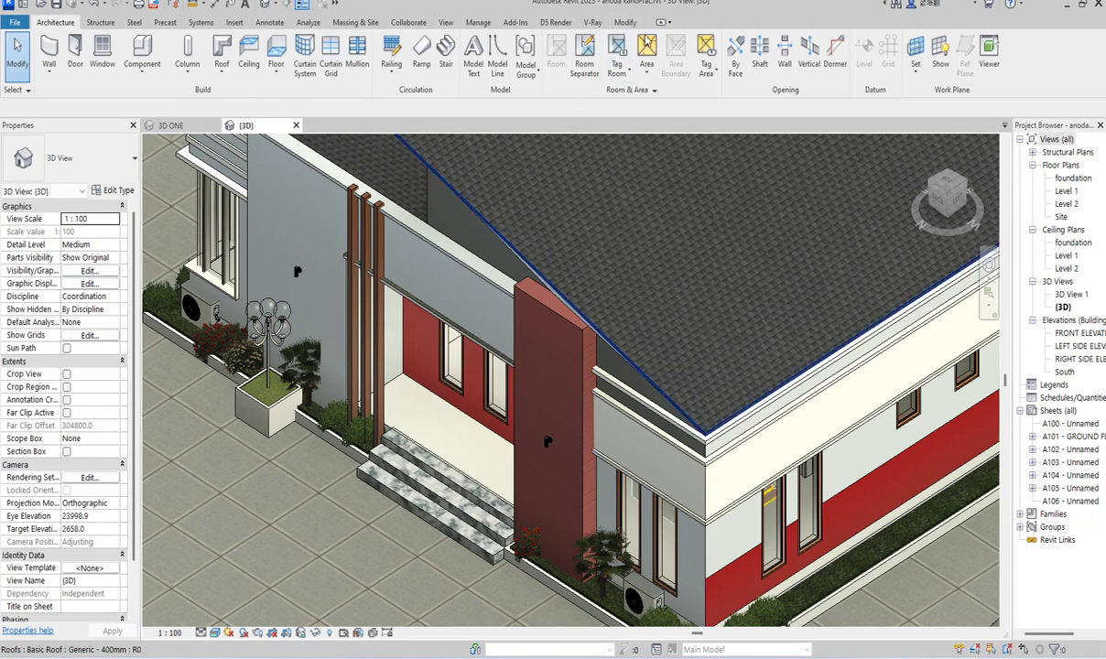
Split the red column's front face with a rectangular region about 960 mm high near its top, starting at the face's edge.
click(553, 314)
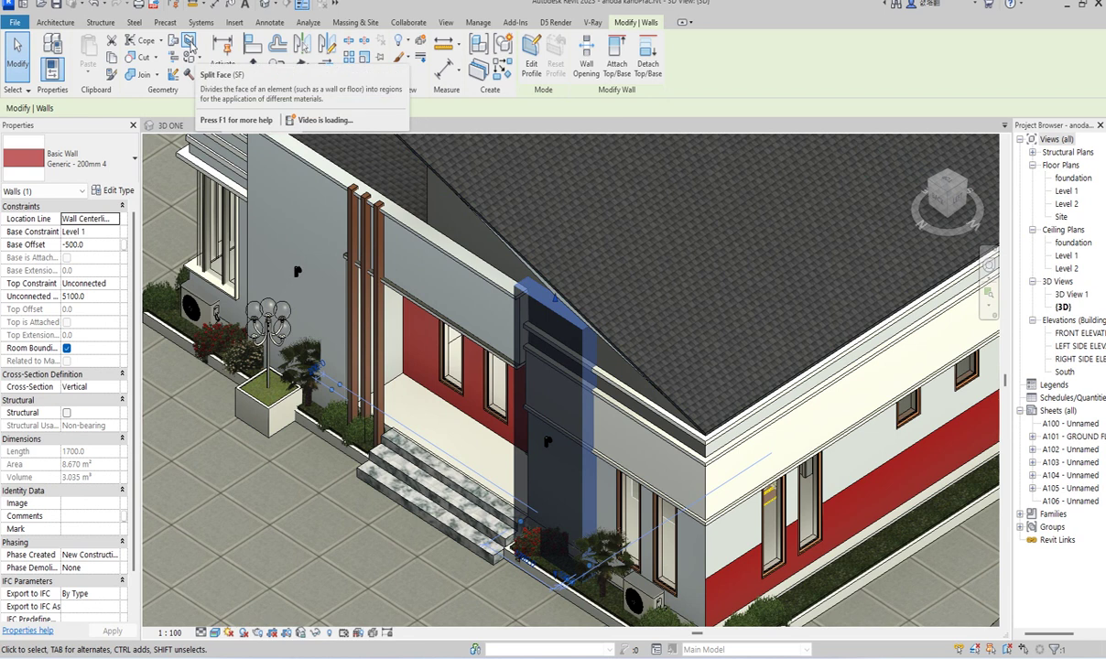
click(188, 42)
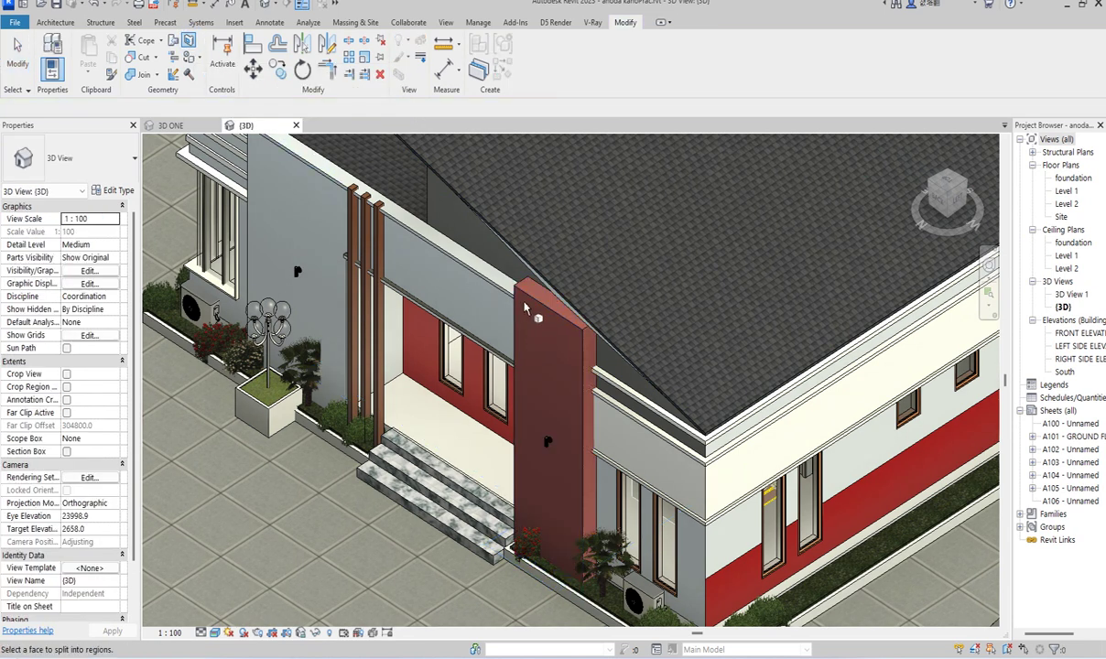
scroll(525, 307, up, 3)
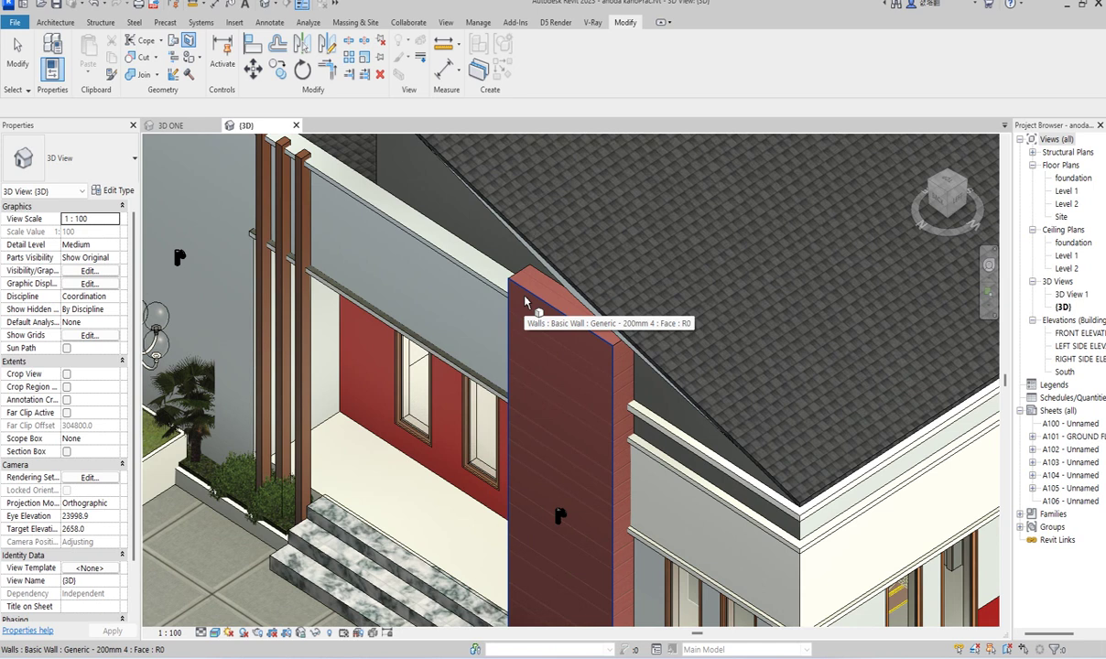
click(525, 302)
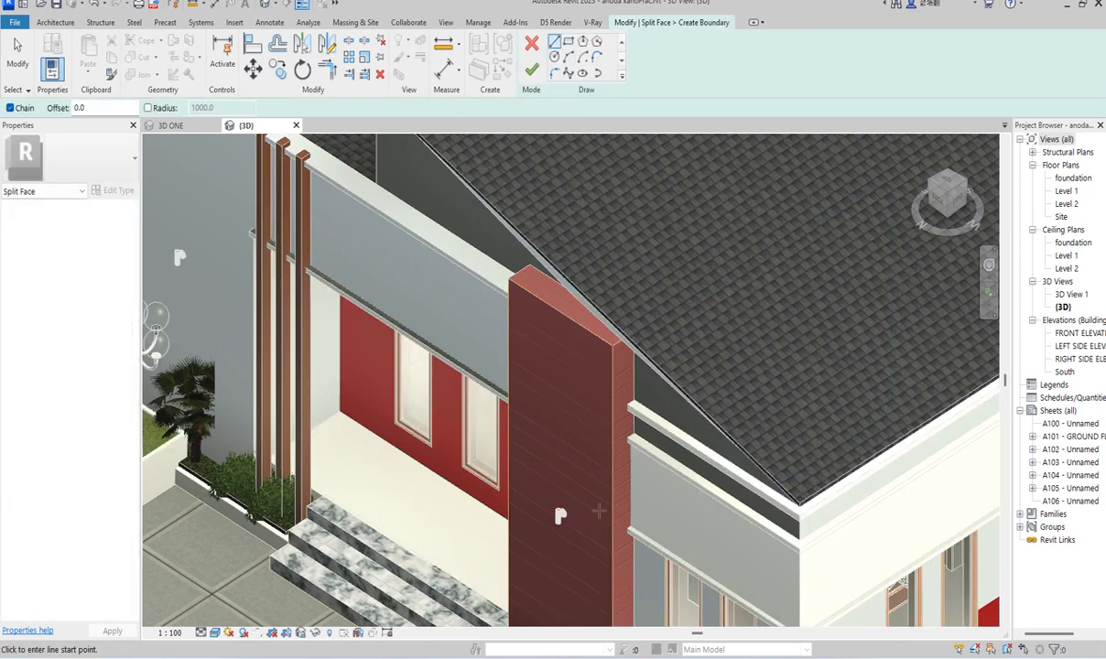
click(569, 46)
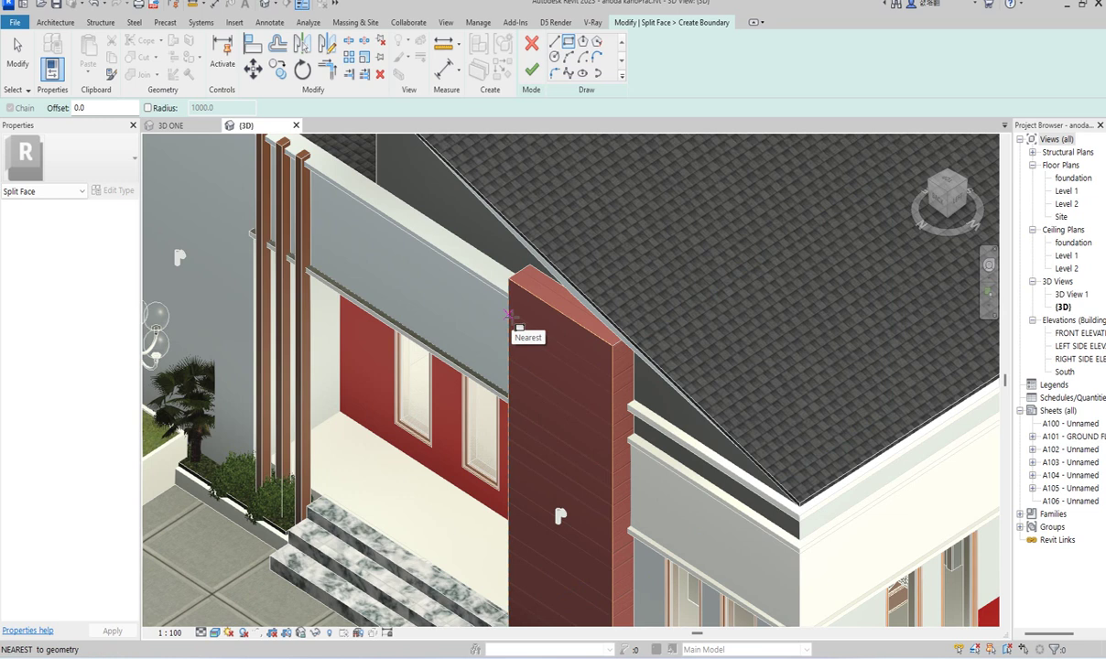
click(510, 318)
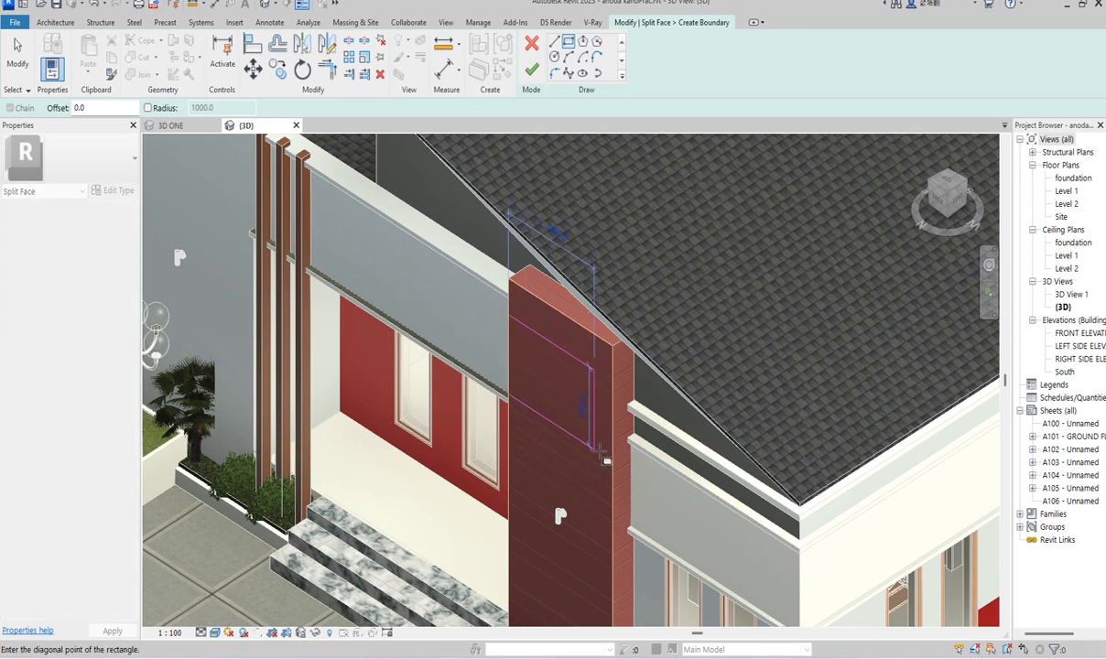
scroll(596, 469, up, 5)
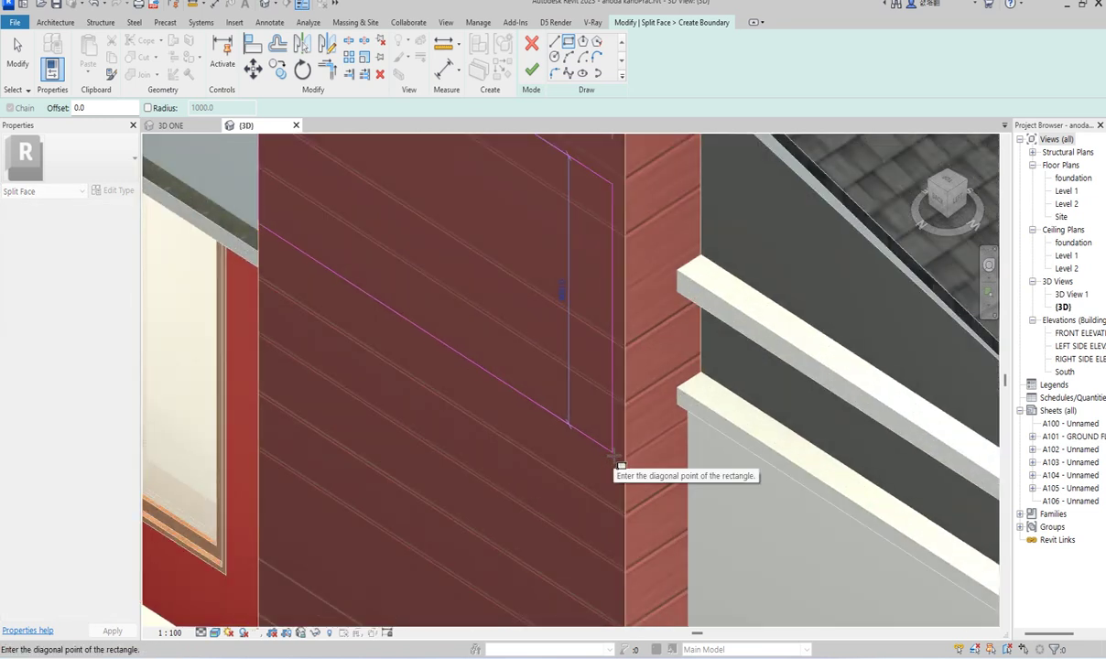
scroll(586, 423, down, 2)
right_click(525, 304)
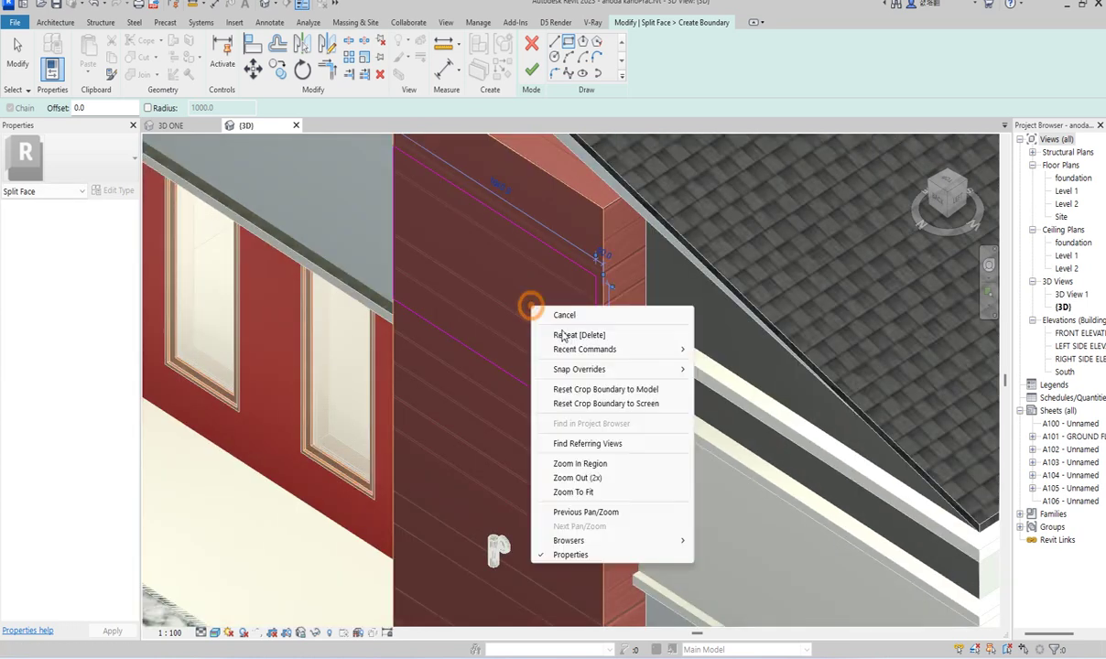
click(561, 314)
scroll(538, 389, down, 2)
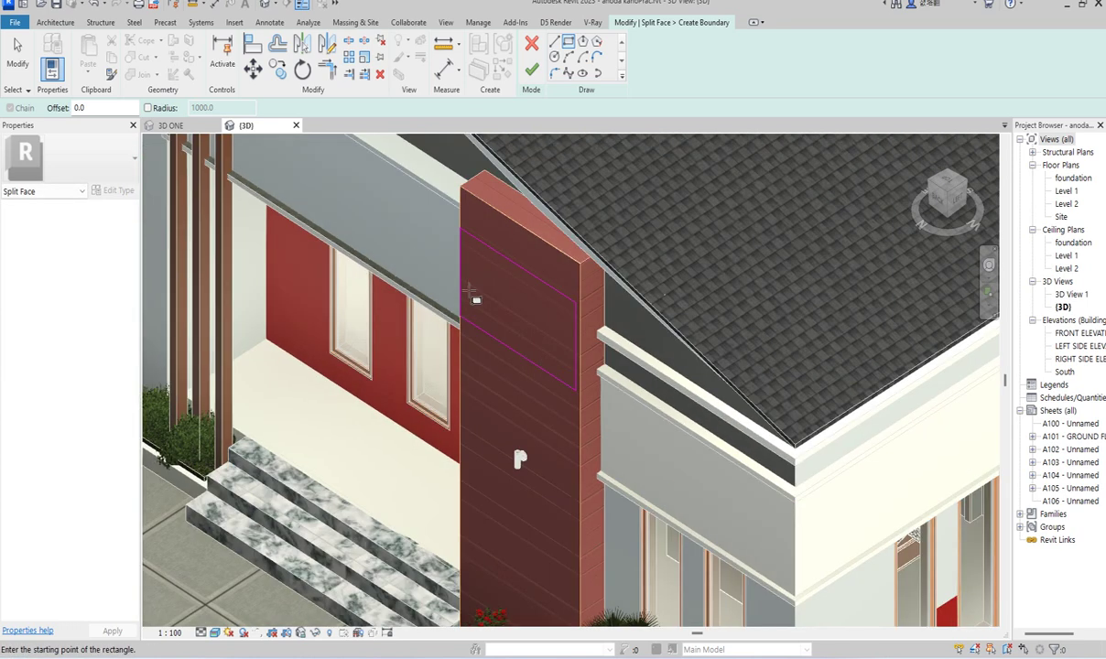
click(532, 70)
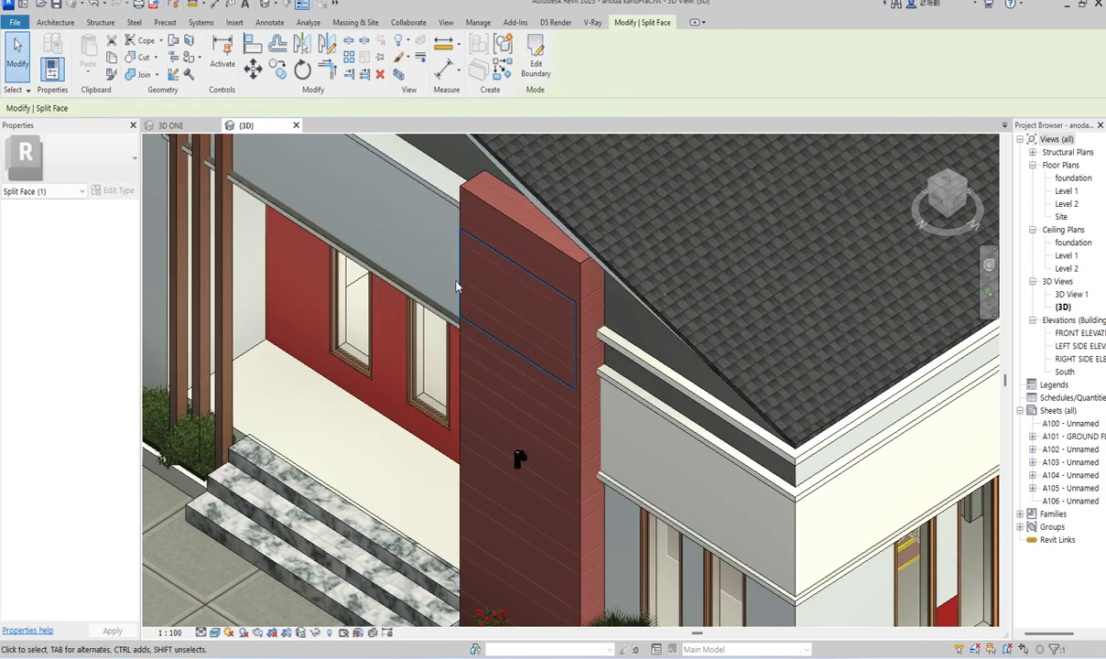
Edit the split region's boundary so its side line on the column's edge moves slightly inward, and finish the sketch.
scroll(451, 300, up, 4)
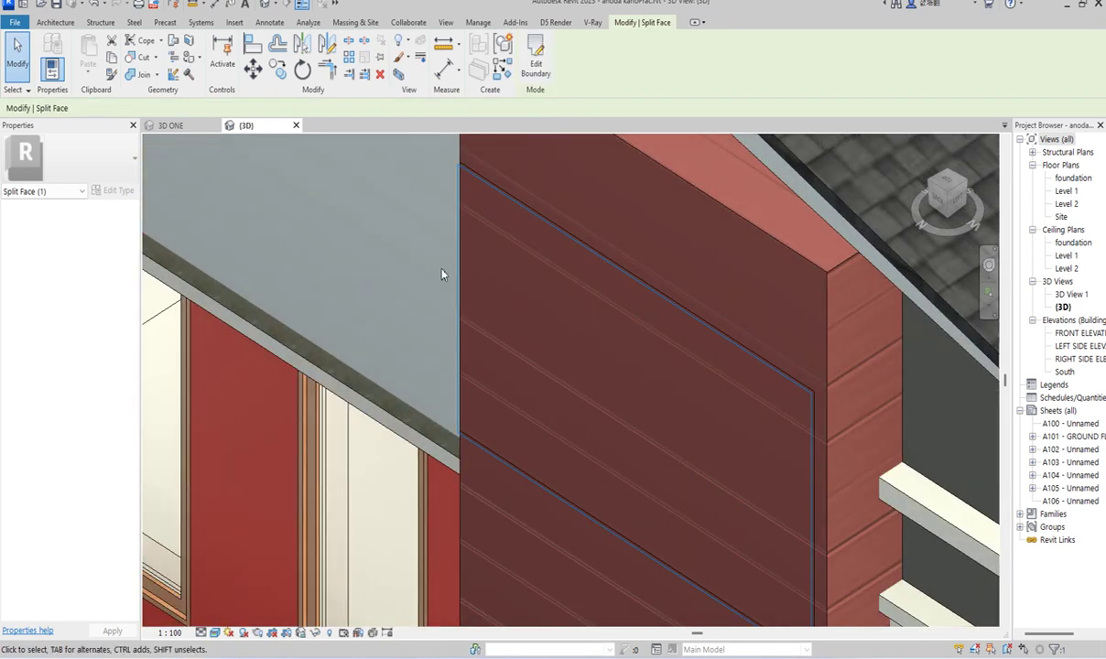
click(537, 77)
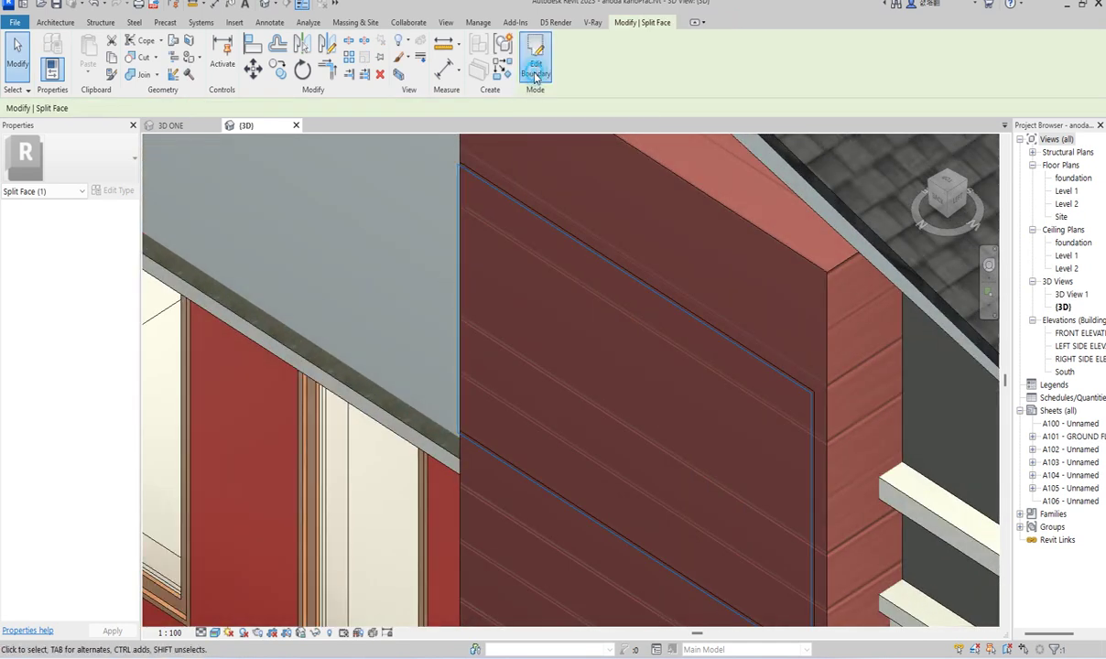
click(461, 217)
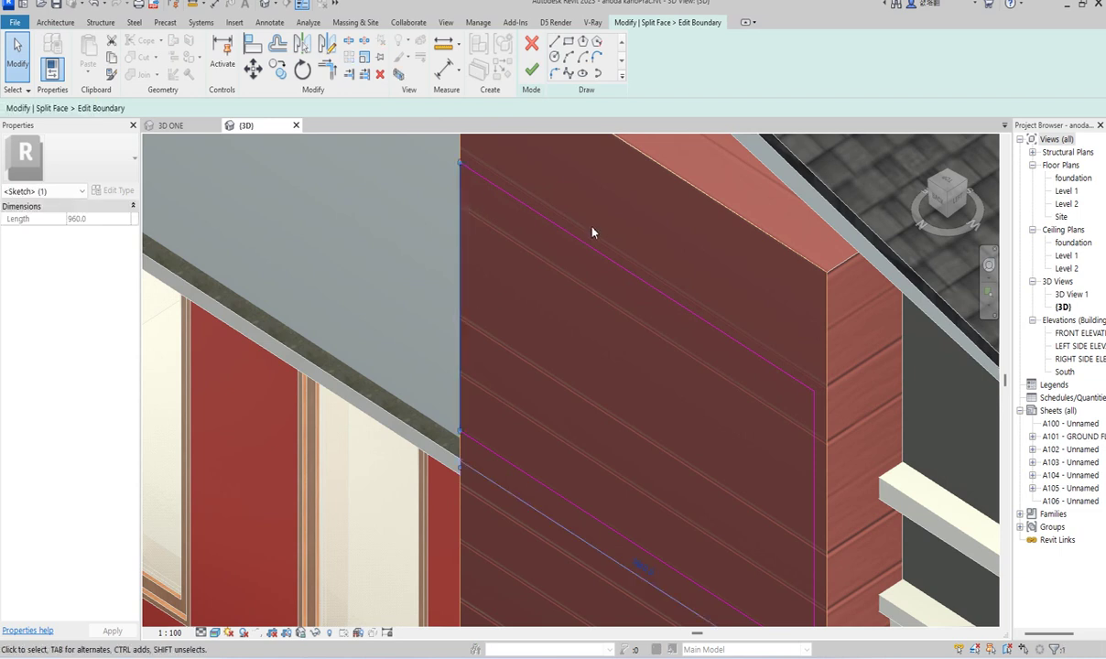
scroll(592, 232, down, 4)
scroll(528, 298, up, 4)
mouse_move(512, 281)
mouse_down()
mouse_move(540, 298)
mouse_move(530, 289)
mouse_up()
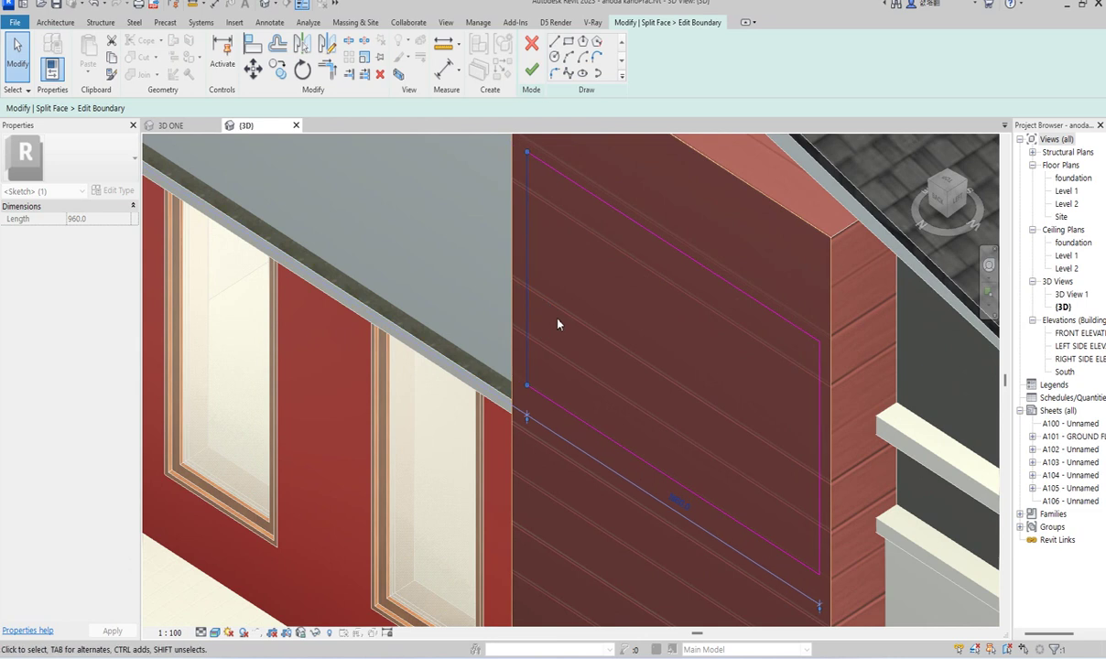
scroll(586, 357, down, 4)
scroll(586, 361, up, 3)
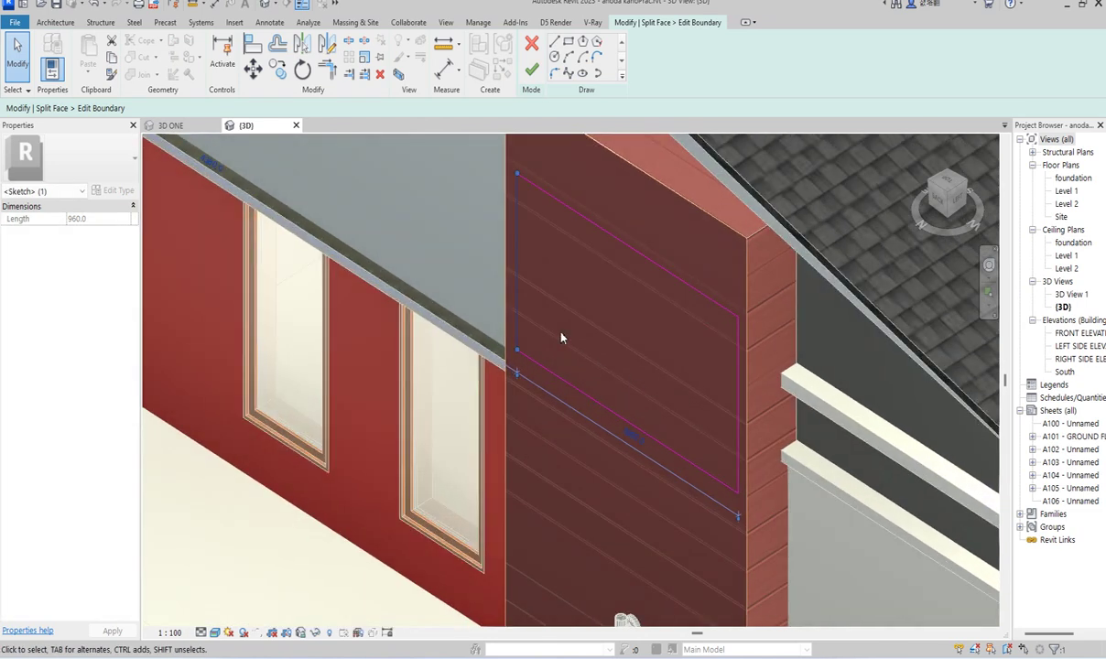
click(534, 77)
scroll(641, 384, down, 3)
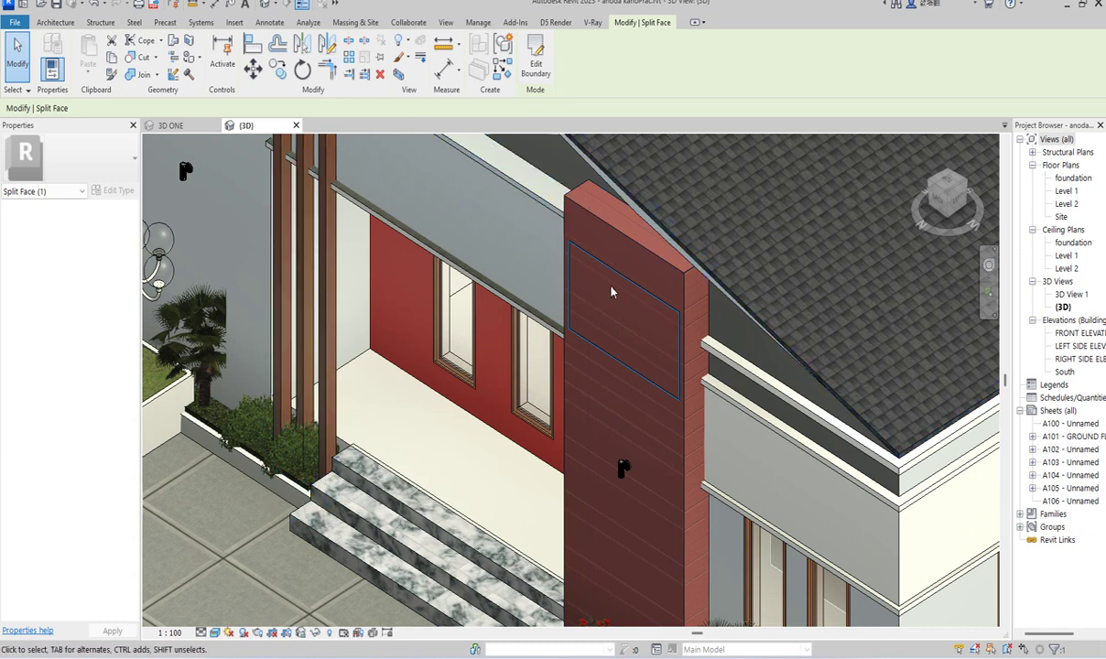
Try painting the column's face around the split region with Aluminium(2), and undo the paint.
click(190, 62)
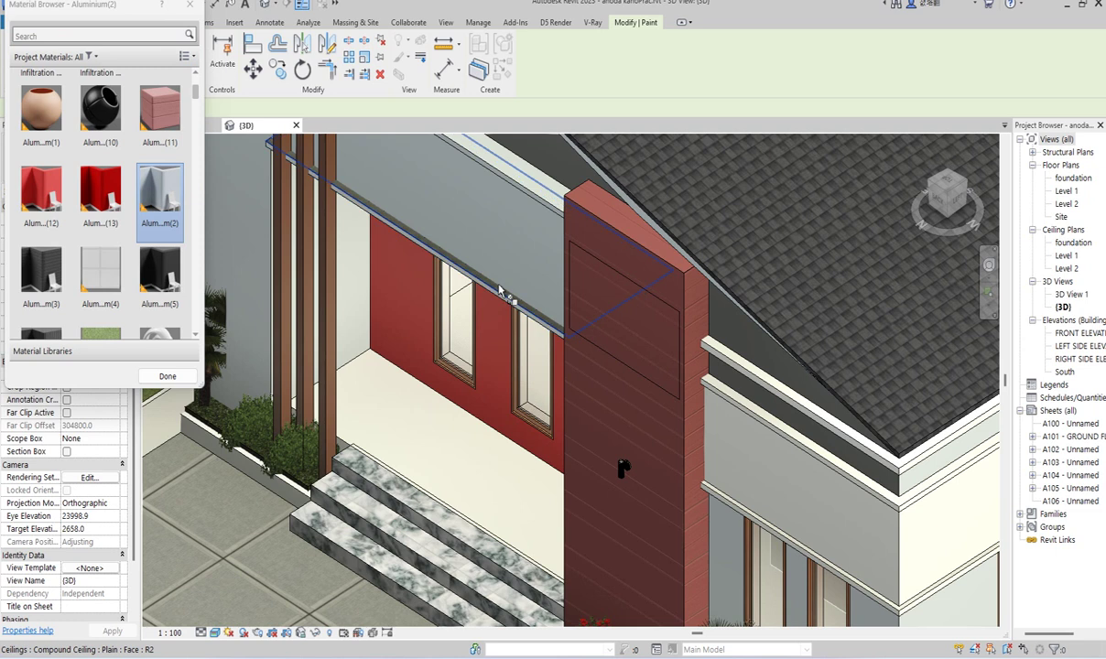
click(566, 252)
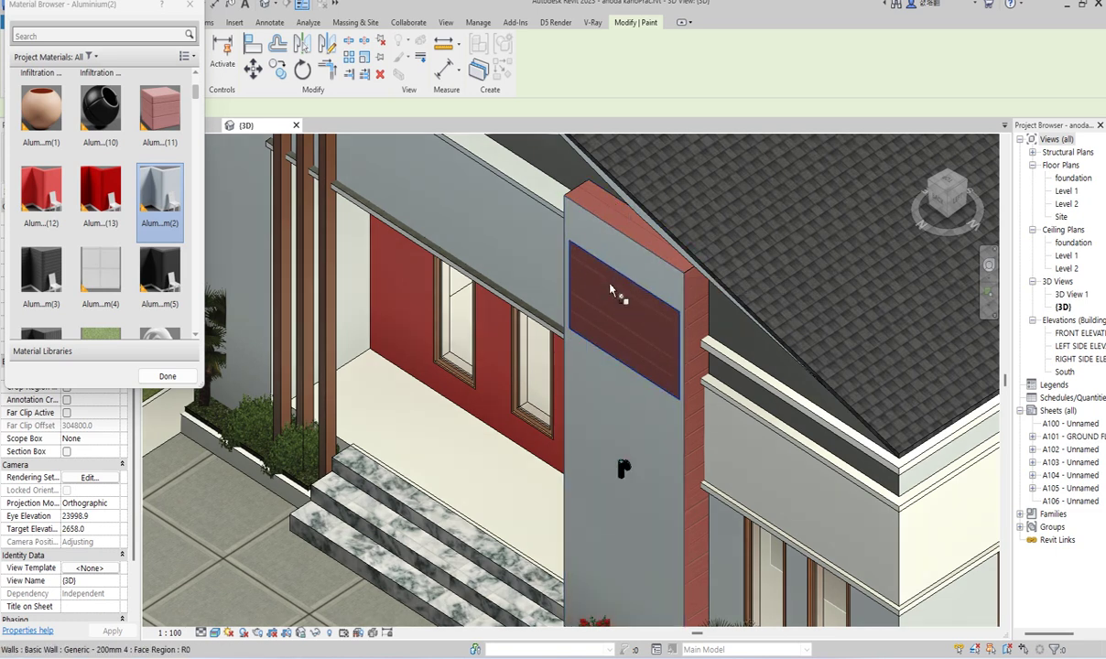
key(Escape)
key(ctrl+z)
key(Escape)
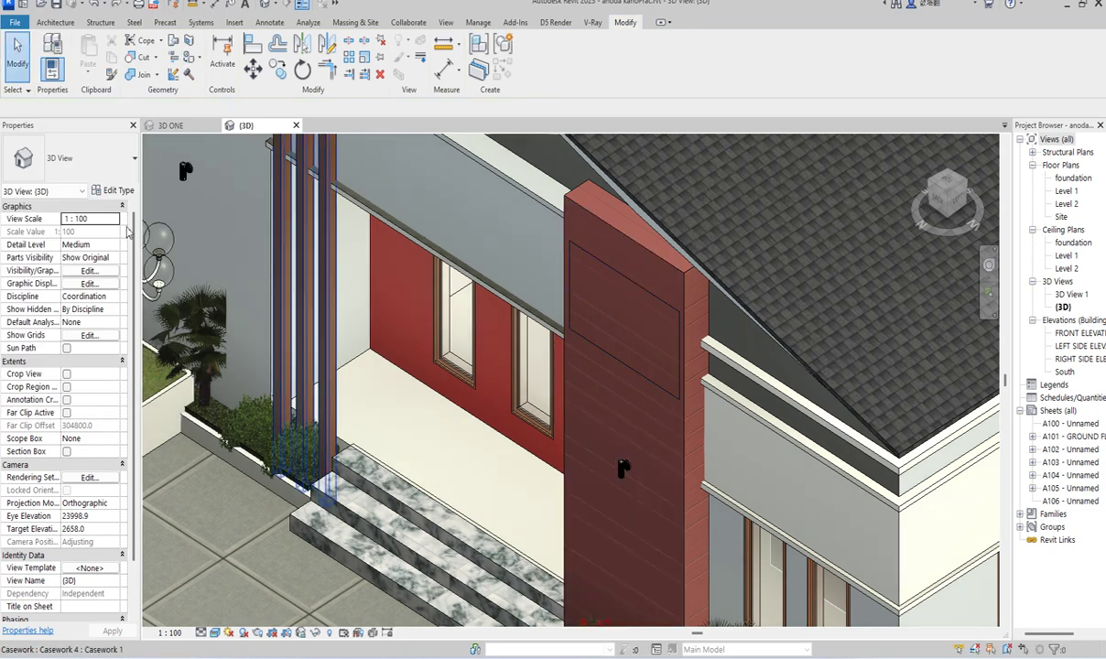
Paint the rectangular split region near the column's top with Aluminium(2) and end the Paint command.
click(190, 58)
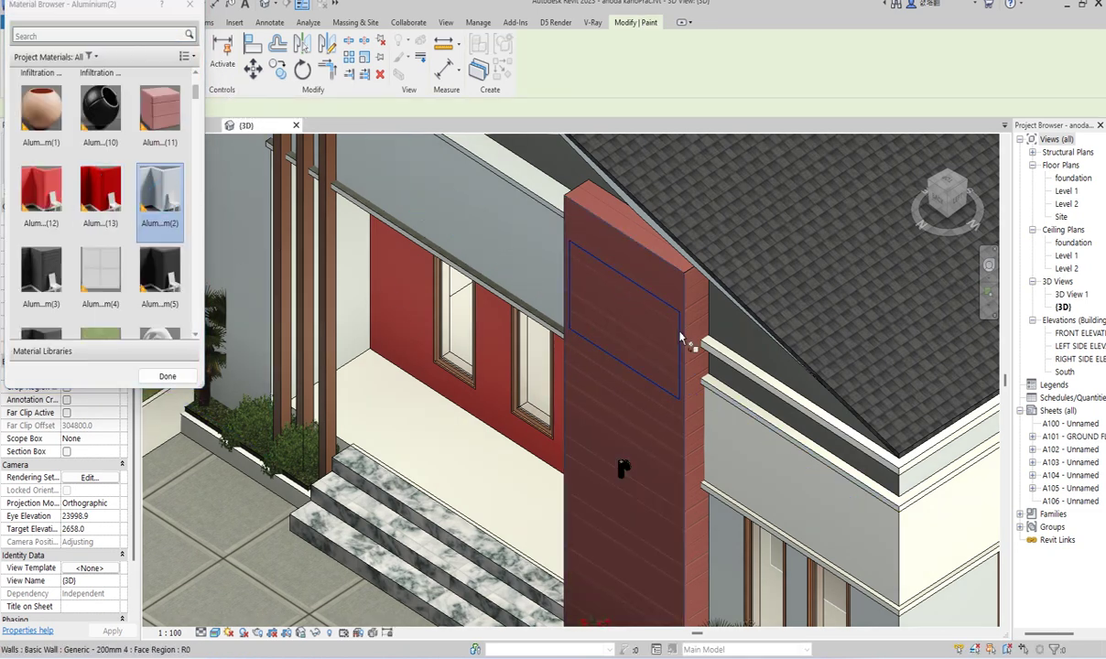
click(646, 341)
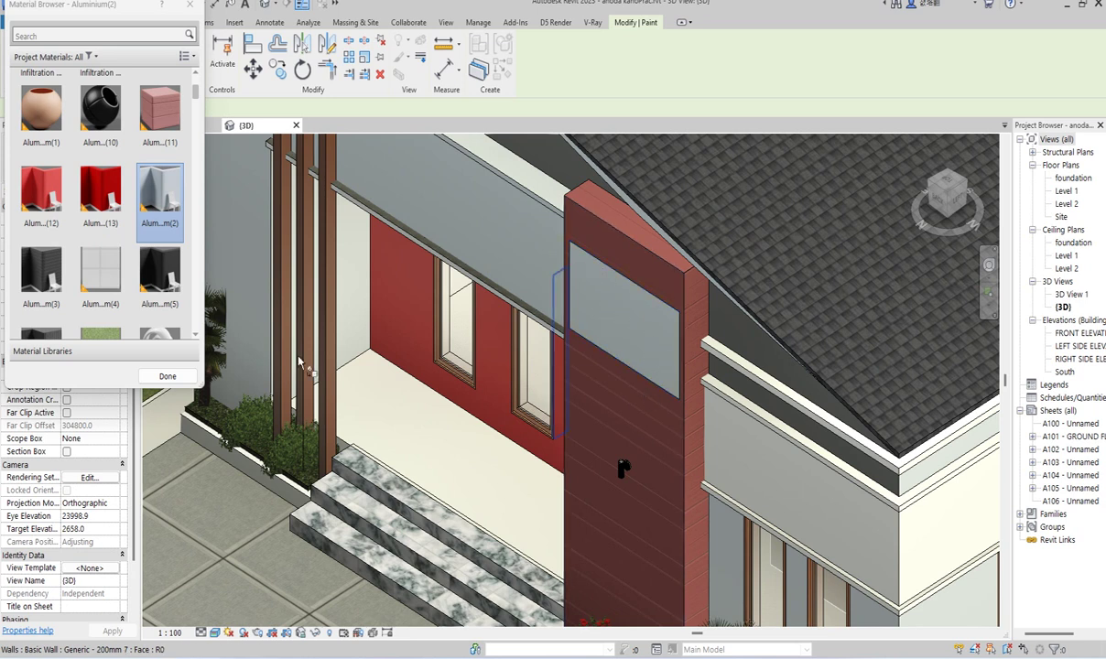
click(190, 6)
key(Escape)
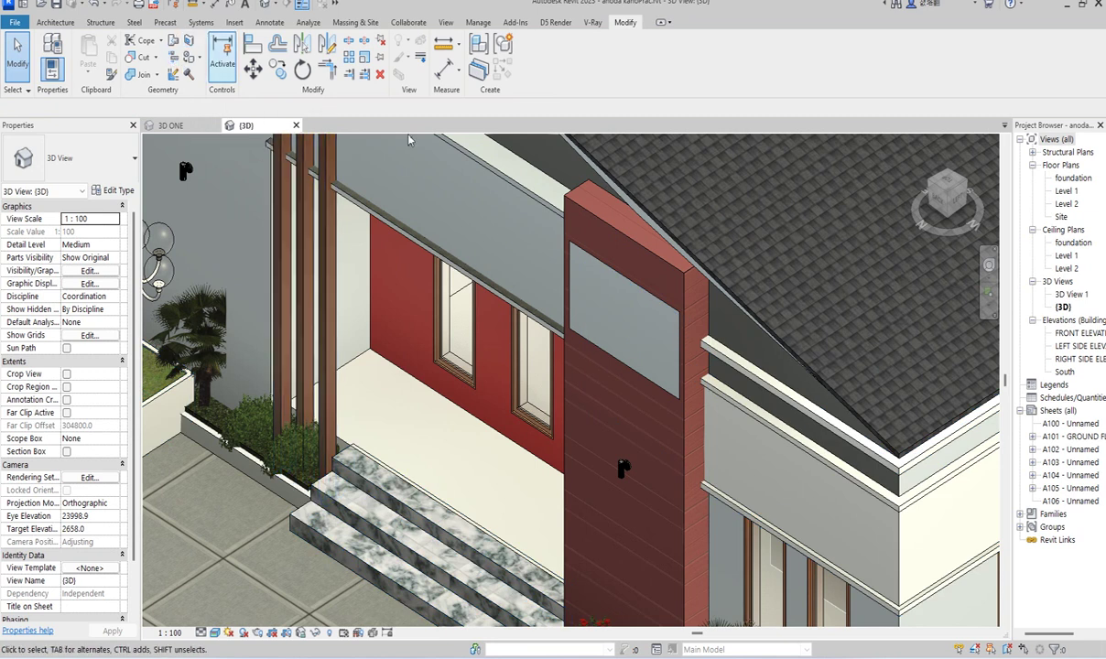
Split the column's front face with a second rectangle below the painted panel, aligned with that panel's sides.
scroll(586, 266, down, 3)
click(190, 41)
scroll(626, 361, up, 4)
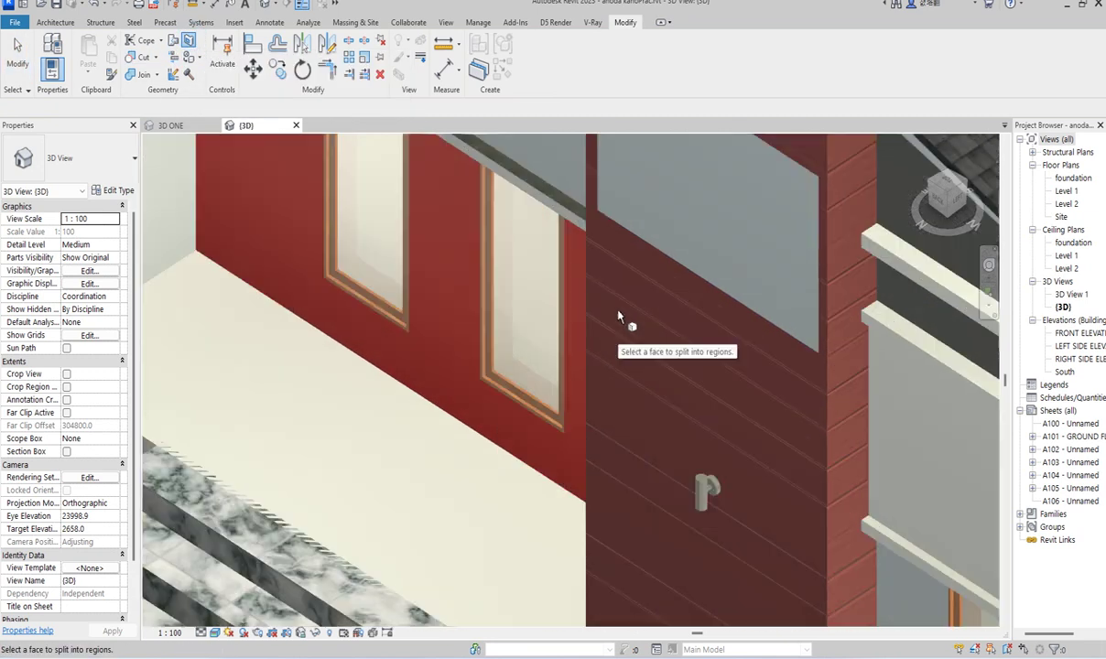
click(591, 279)
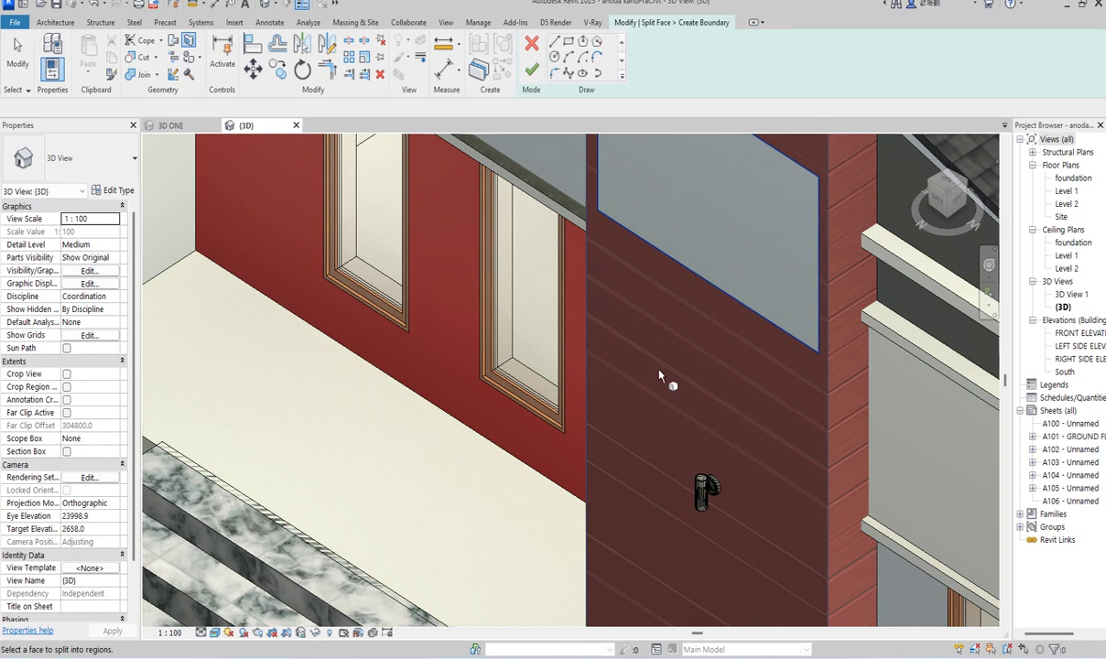
click(600, 262)
click(705, 269)
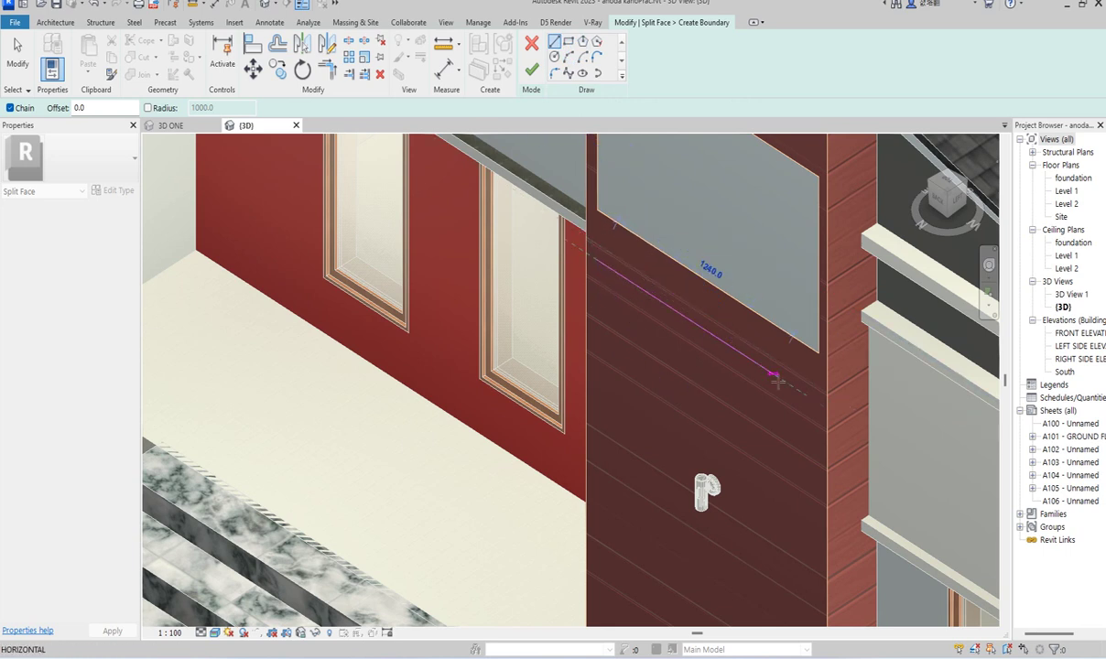
click(568, 42)
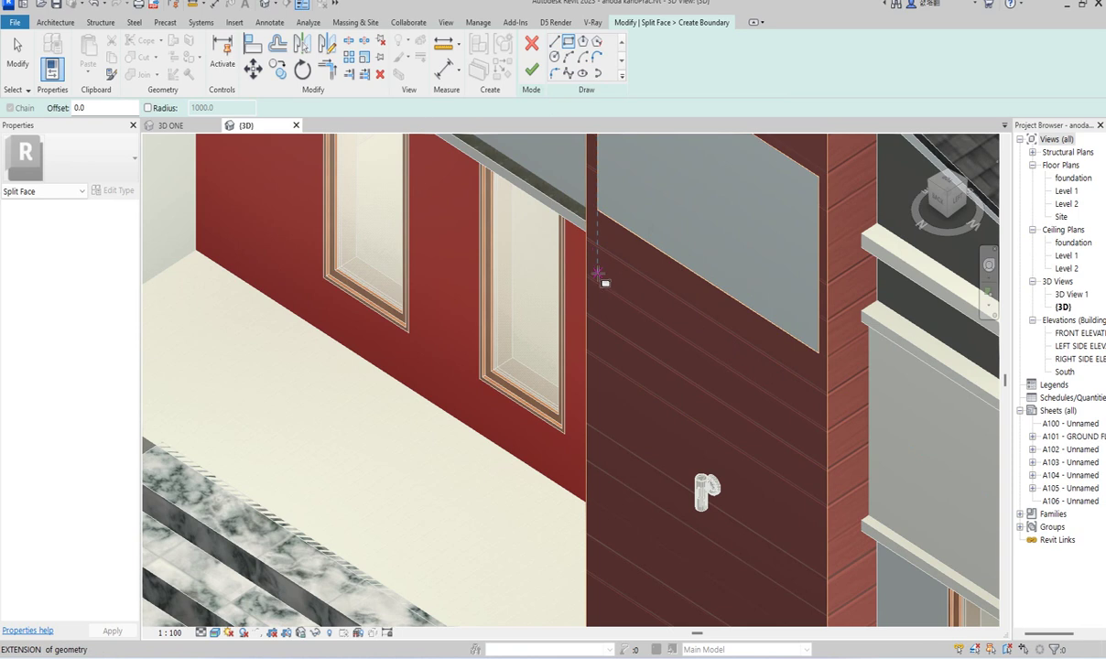
click(597, 272)
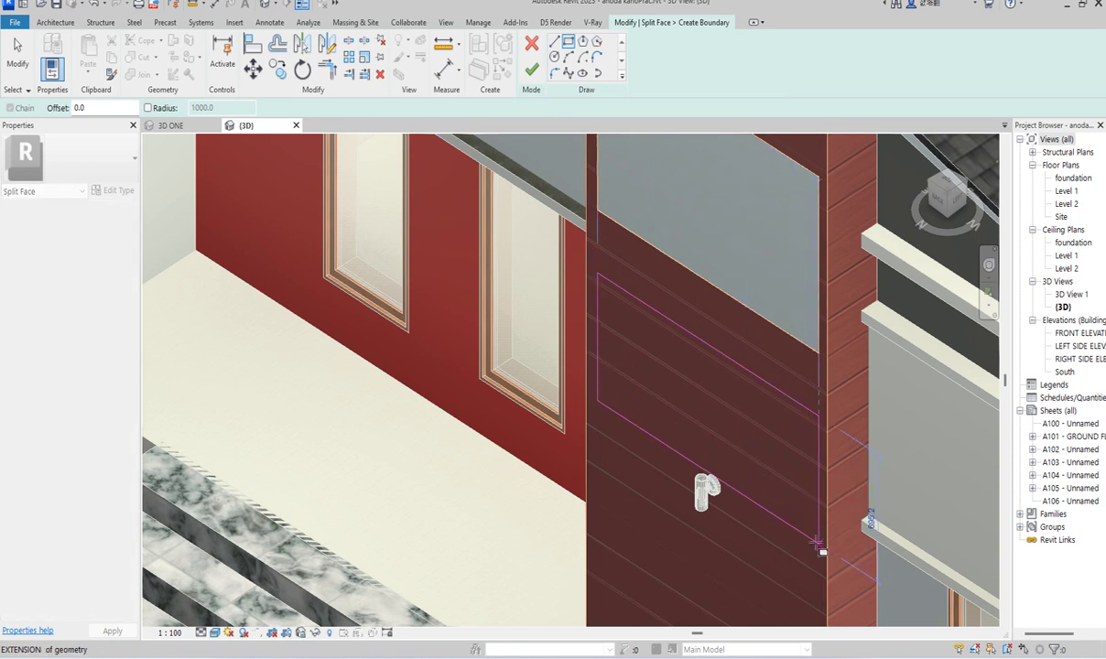
click(691, 324)
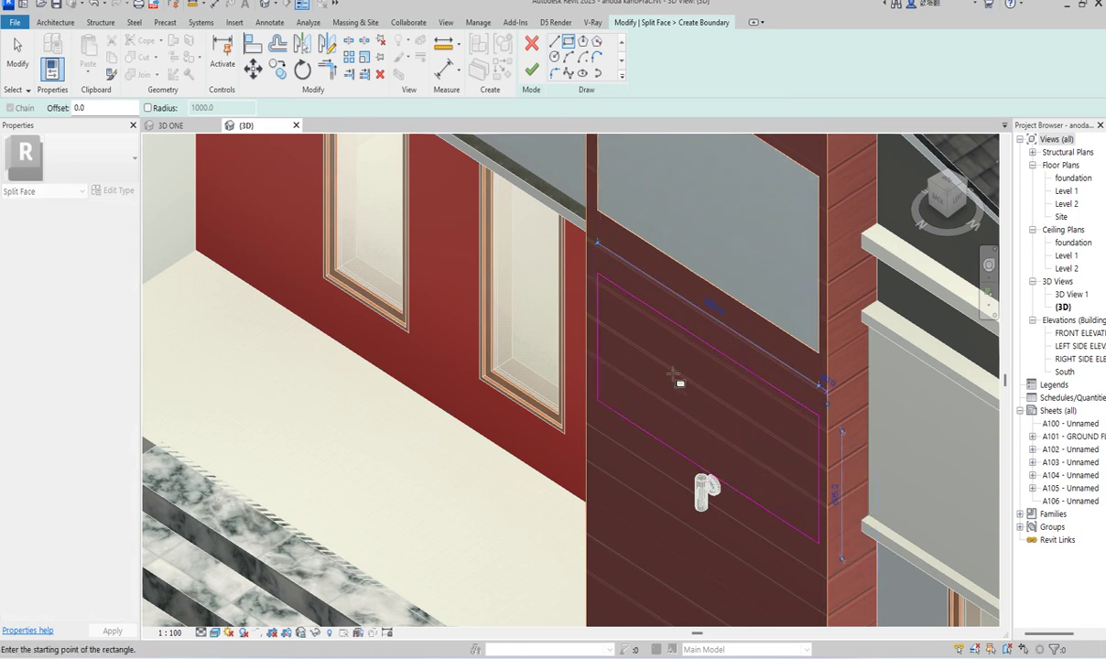
click(531, 70)
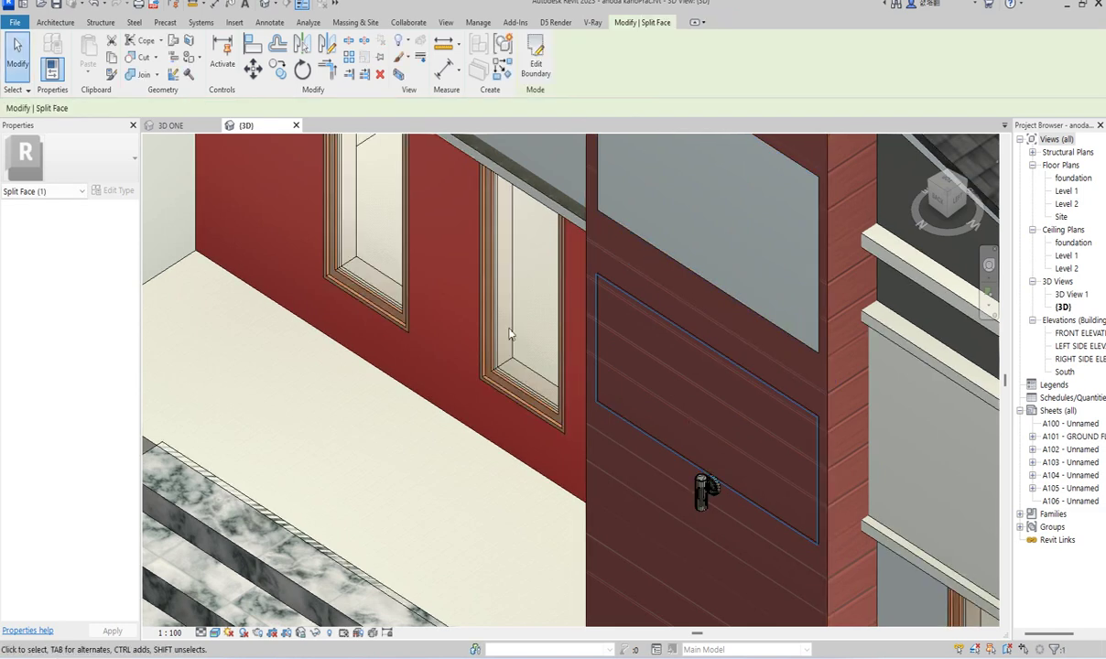
Try painting the split region below the column's upper panel with Aluminium(4).
click(178, 56)
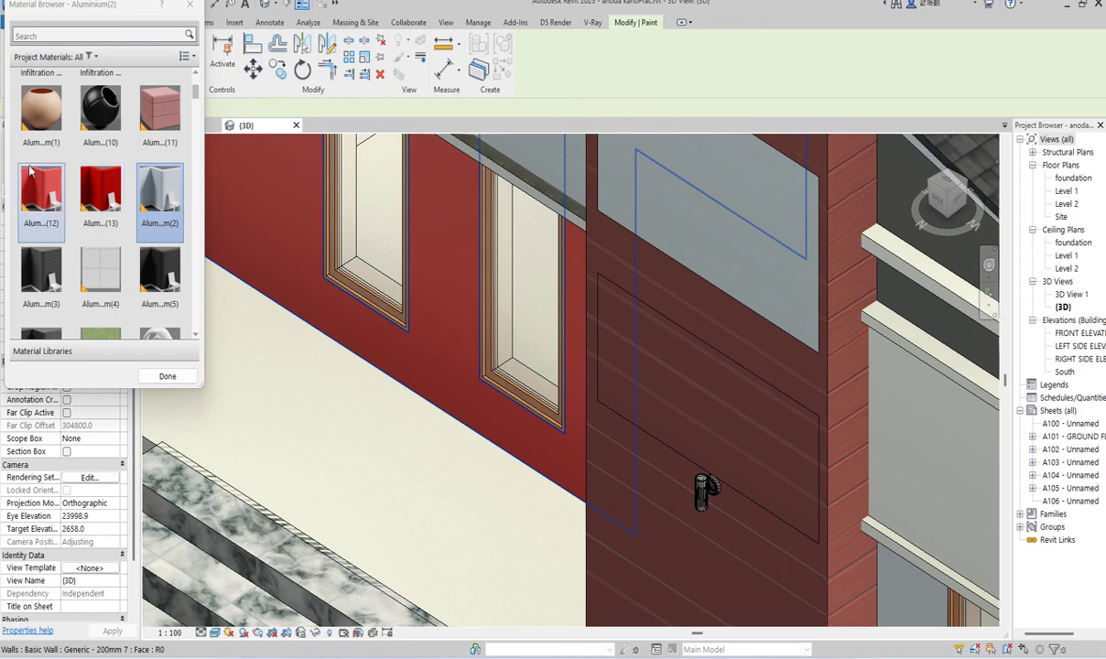
click(92, 272)
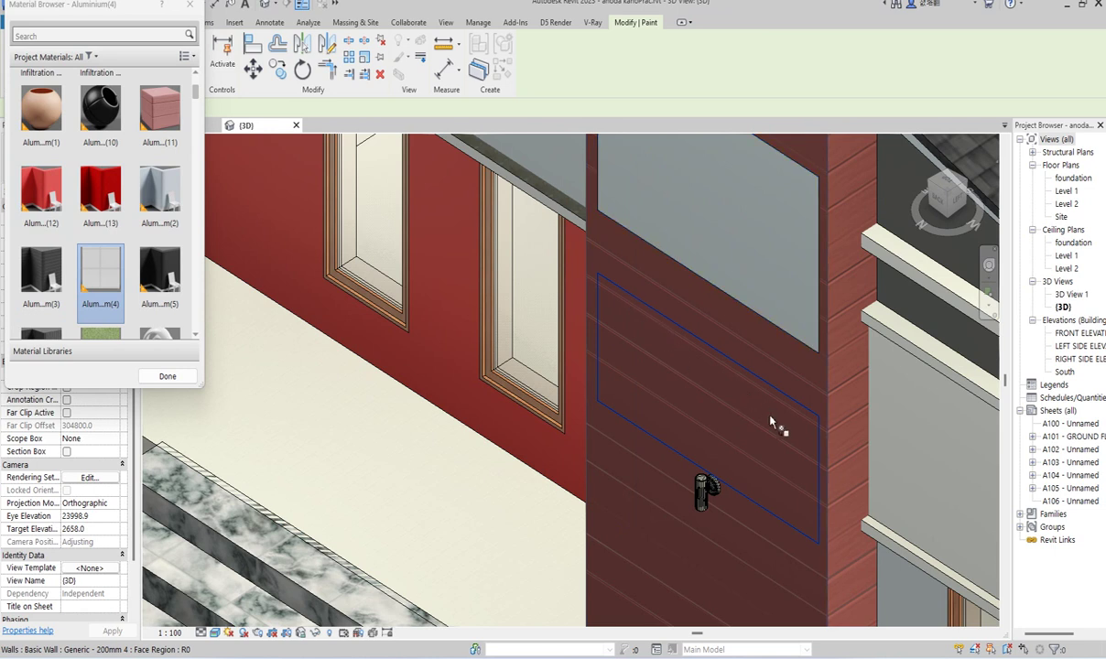
click(802, 467)
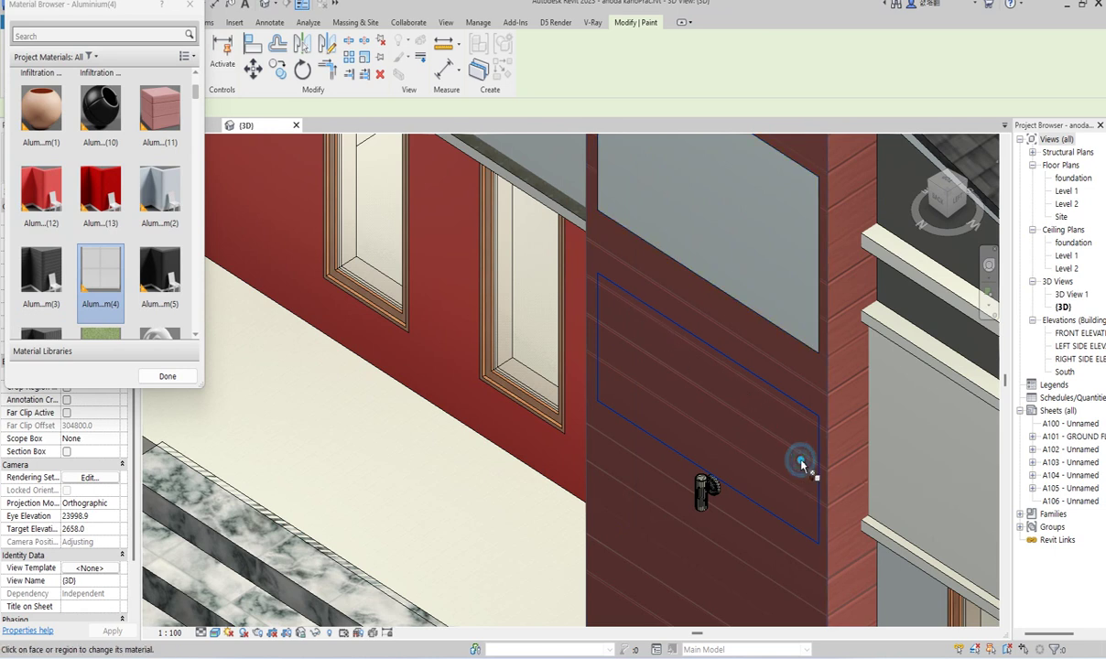
scroll(724, 392, down, 5)
scroll(677, 403, up, 3)
scroll(101, 239, down, 1)
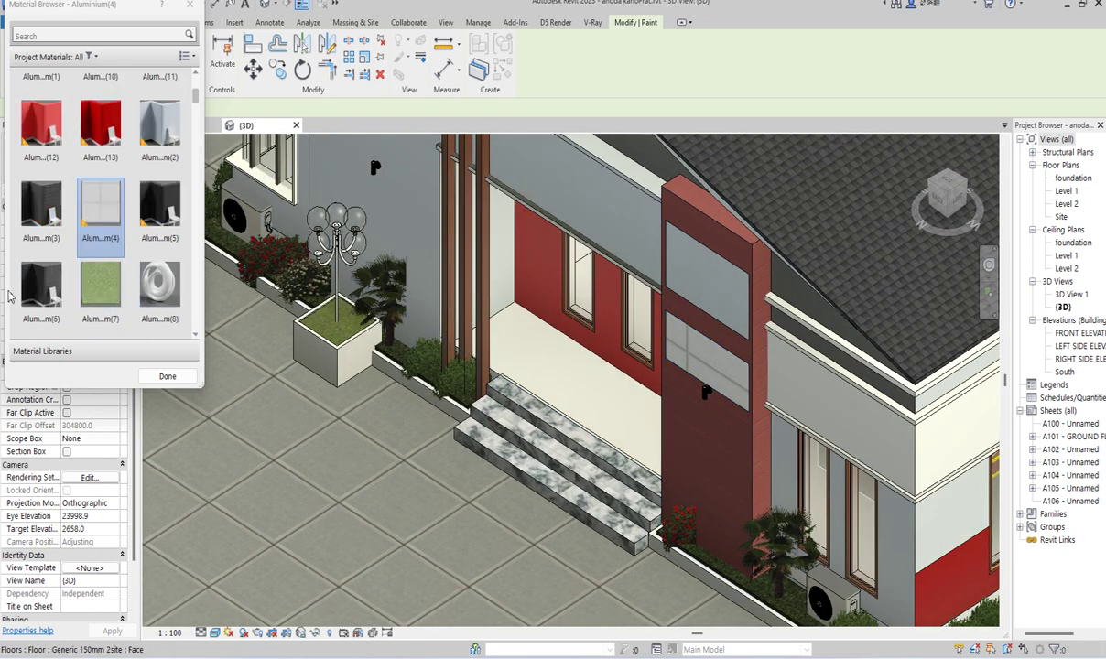
Paint the column's middle split region with the b4(1) material and end the Paint command.
scroll(166, 272, down, 3)
click(105, 282)
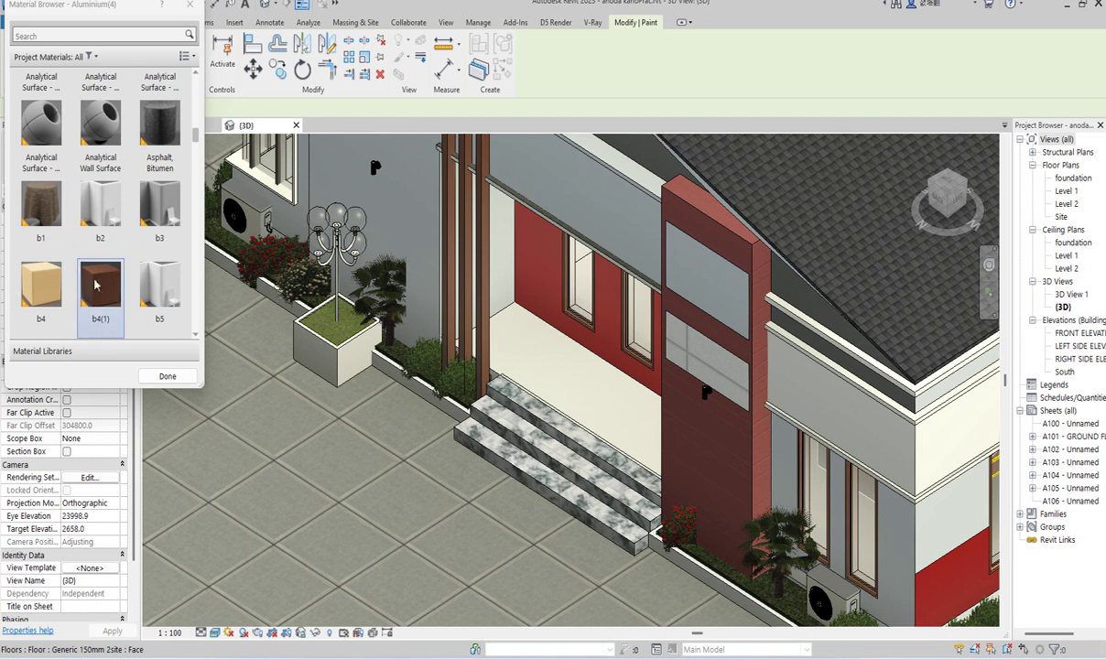
click(724, 381)
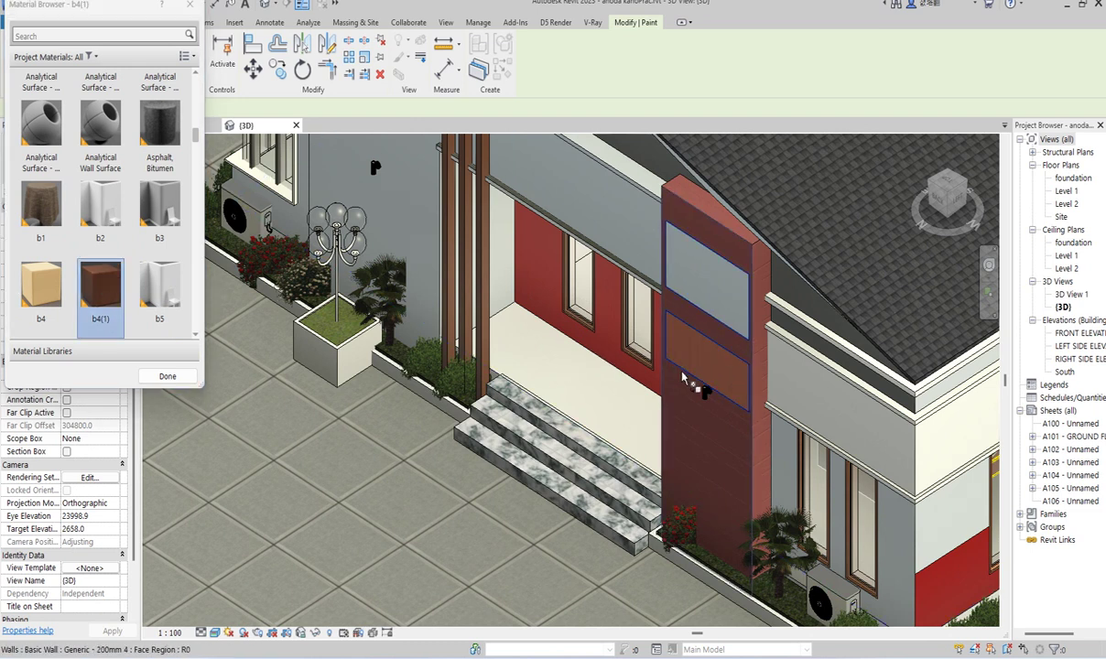
scroll(101, 183, up, 1)
click(152, 34)
click(191, 5)
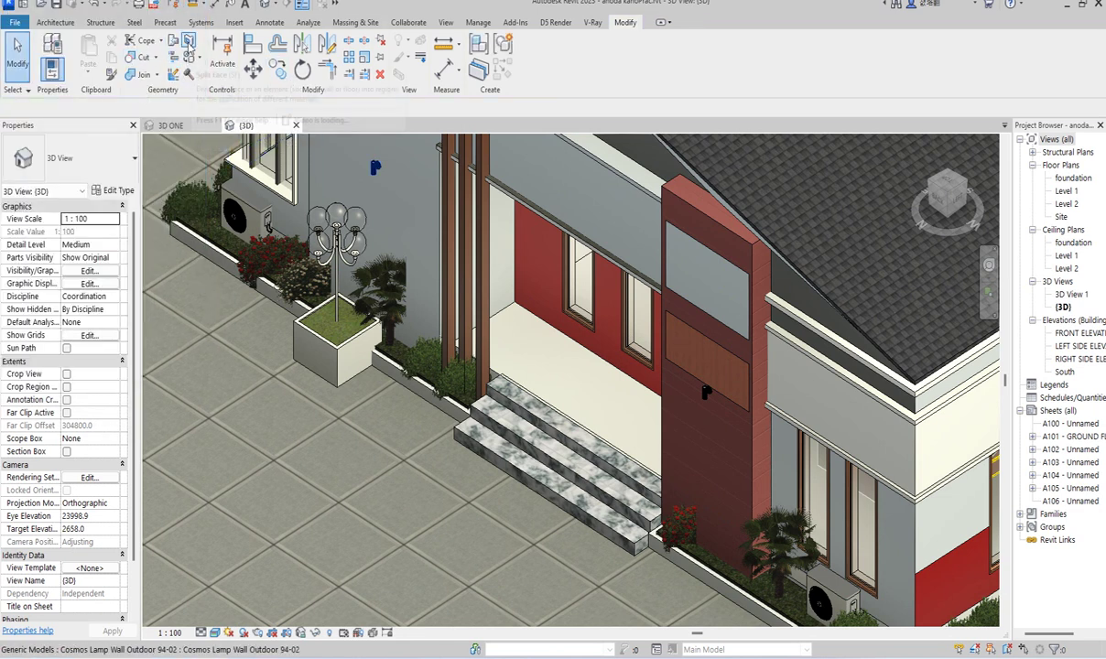
Split the column's front face with a third rectangle about 650 mm high below the wood panel, aligned with the panel's sides.
scroll(645, 437, up, 4)
key(s)
key(f)
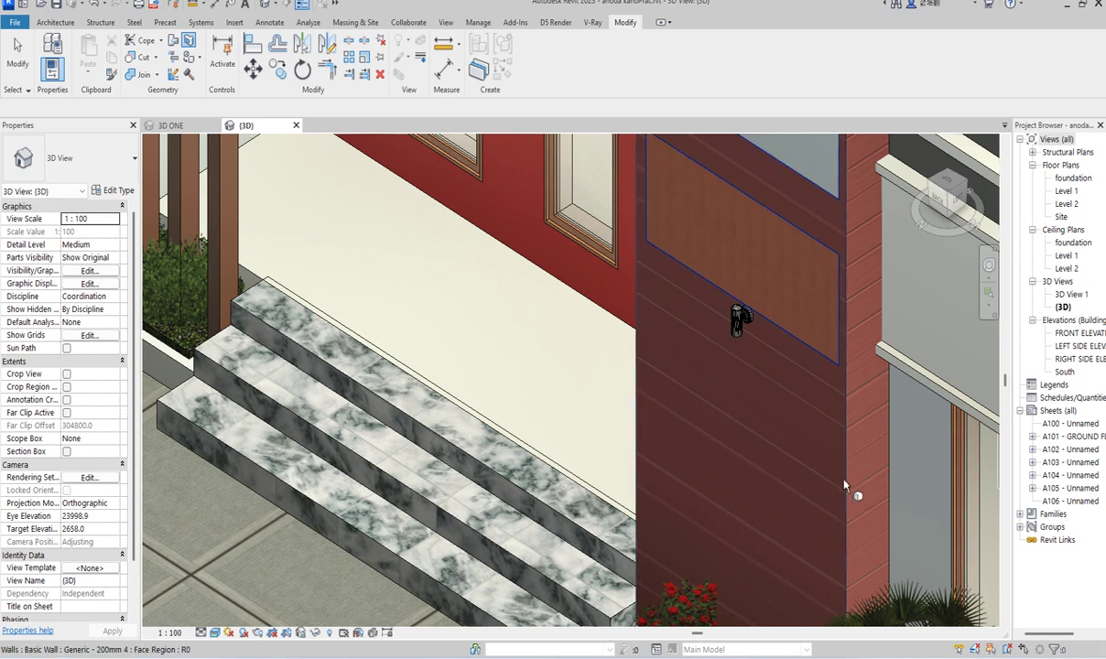
click(844, 512)
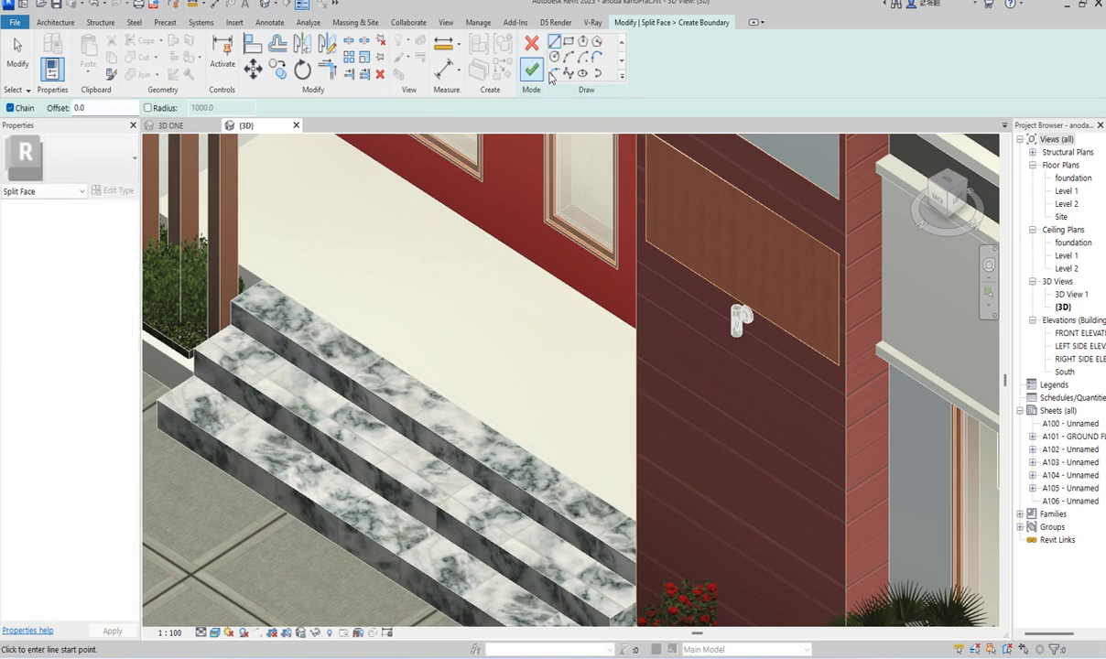
click(568, 43)
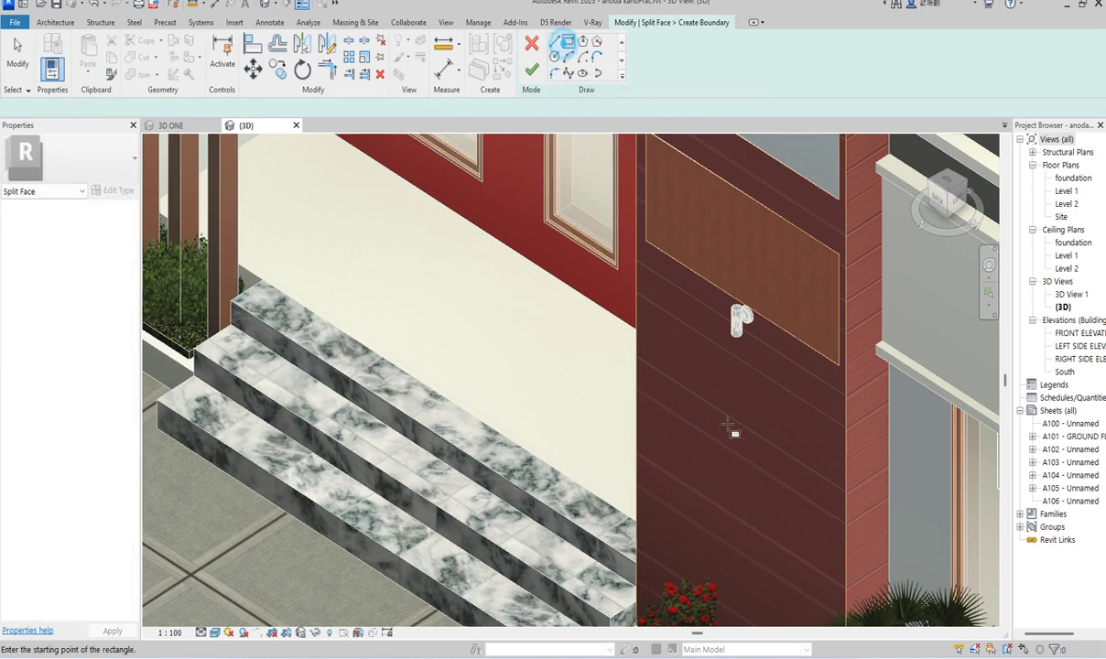
click(649, 372)
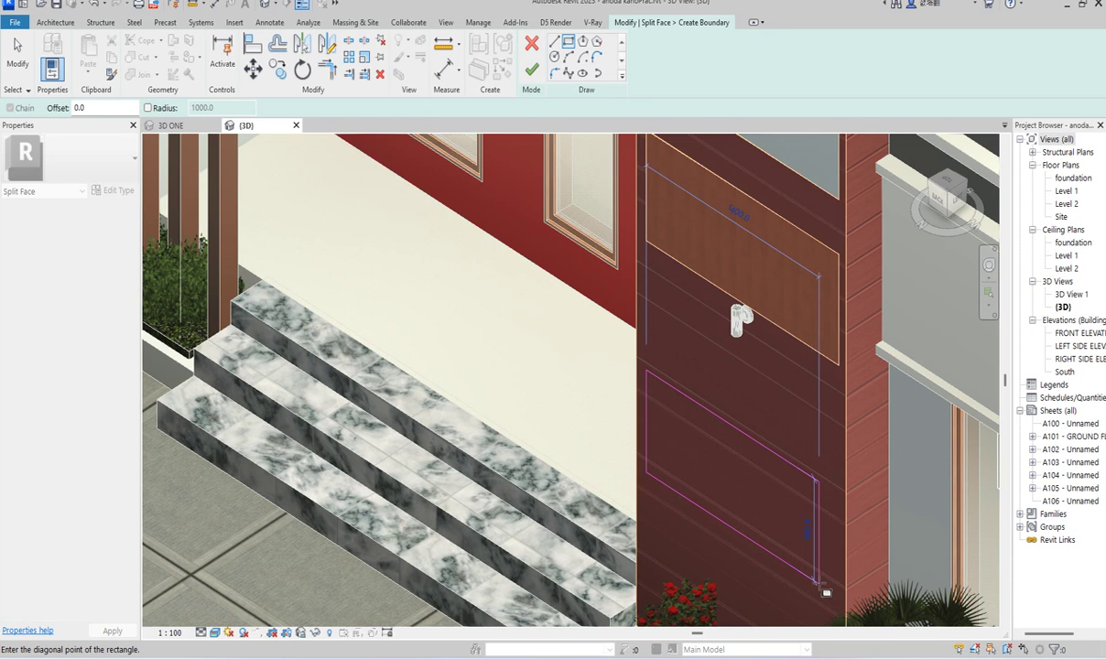
click(839, 603)
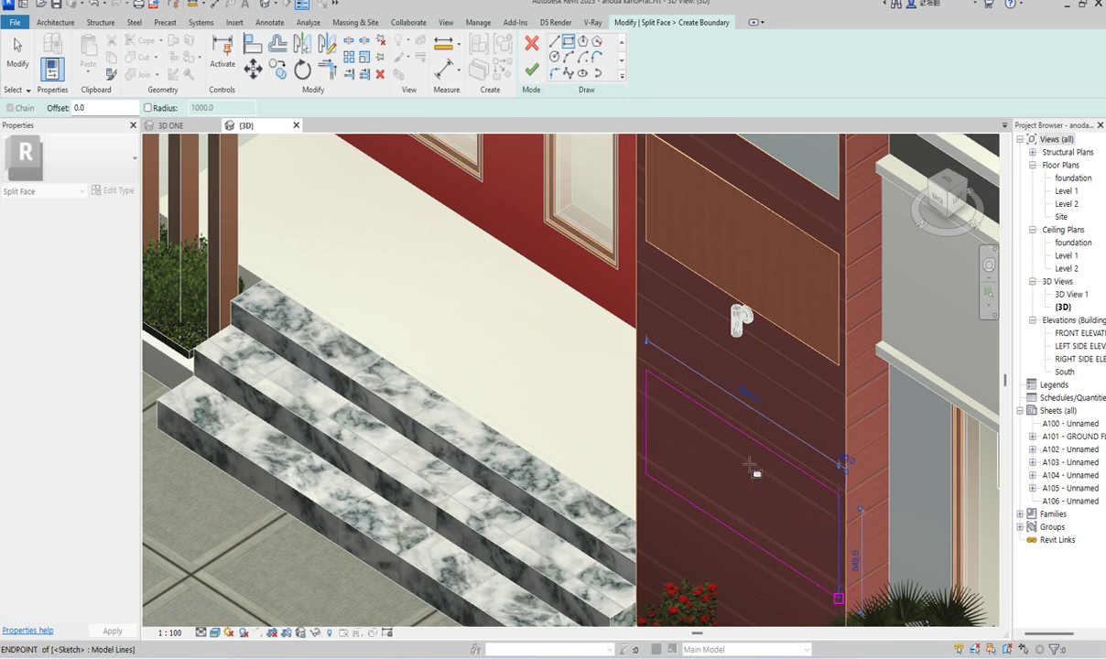
scroll(709, 370, down, 2)
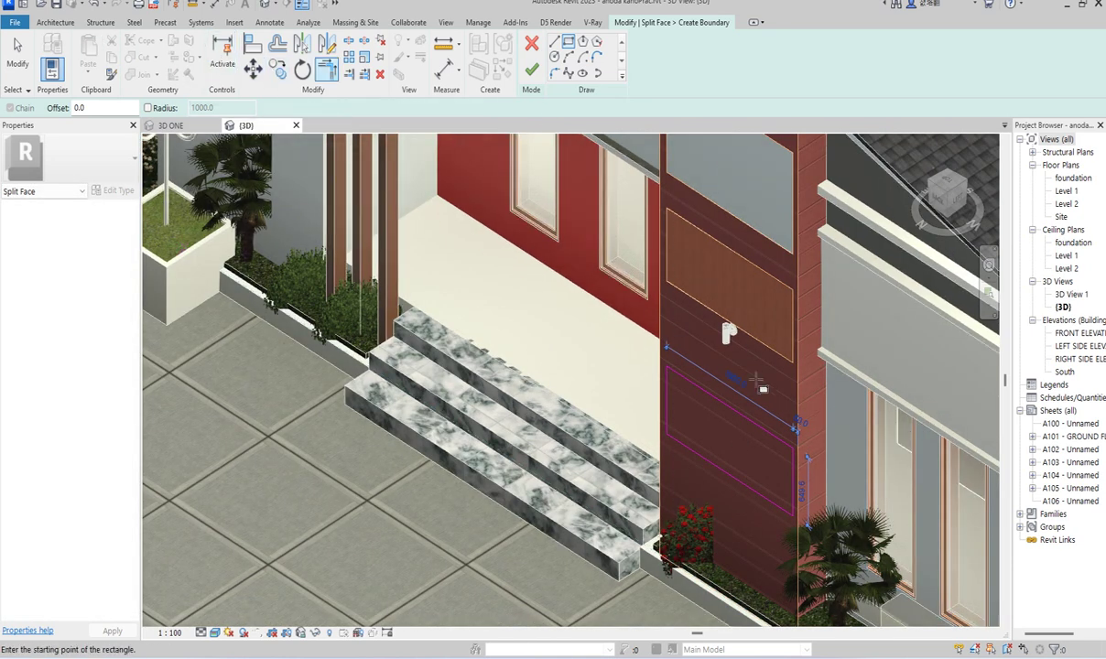
click(531, 70)
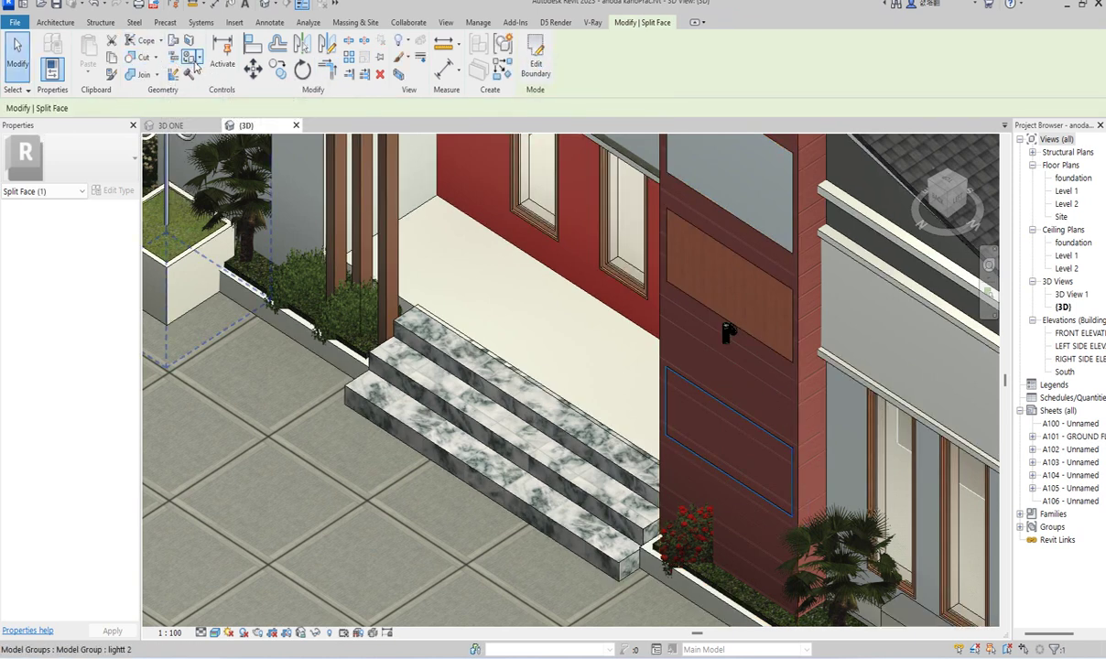
Paint the column's lowest split region with the marble-like Air Infiltration Barrier(7) material.
click(190, 59)
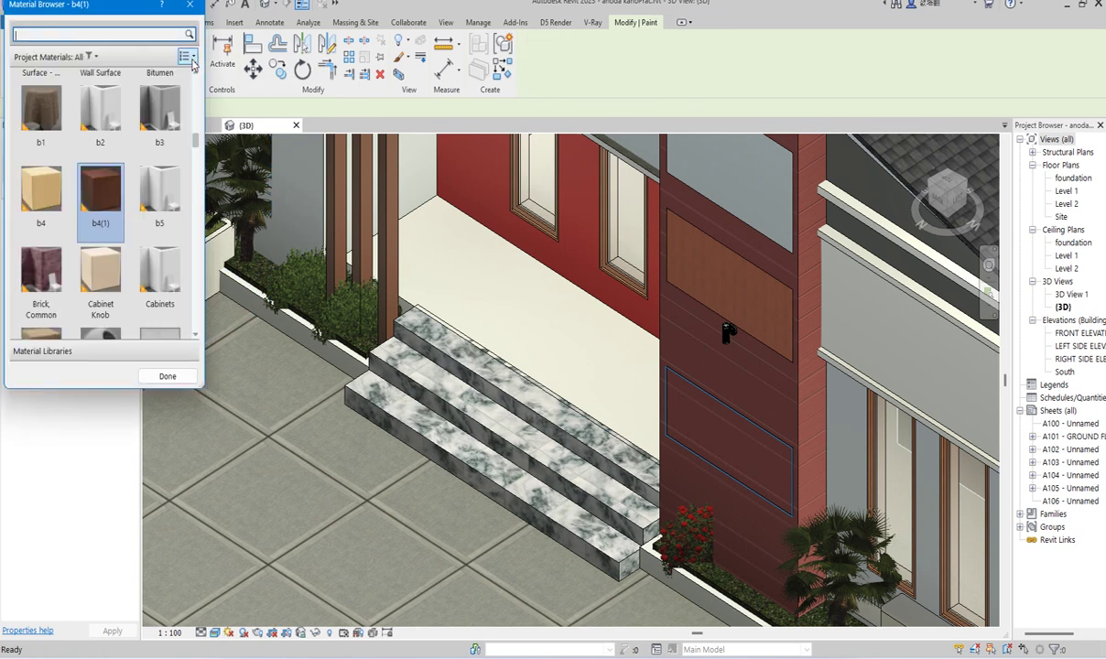
scroll(89, 206, up, 5)
click(46, 184)
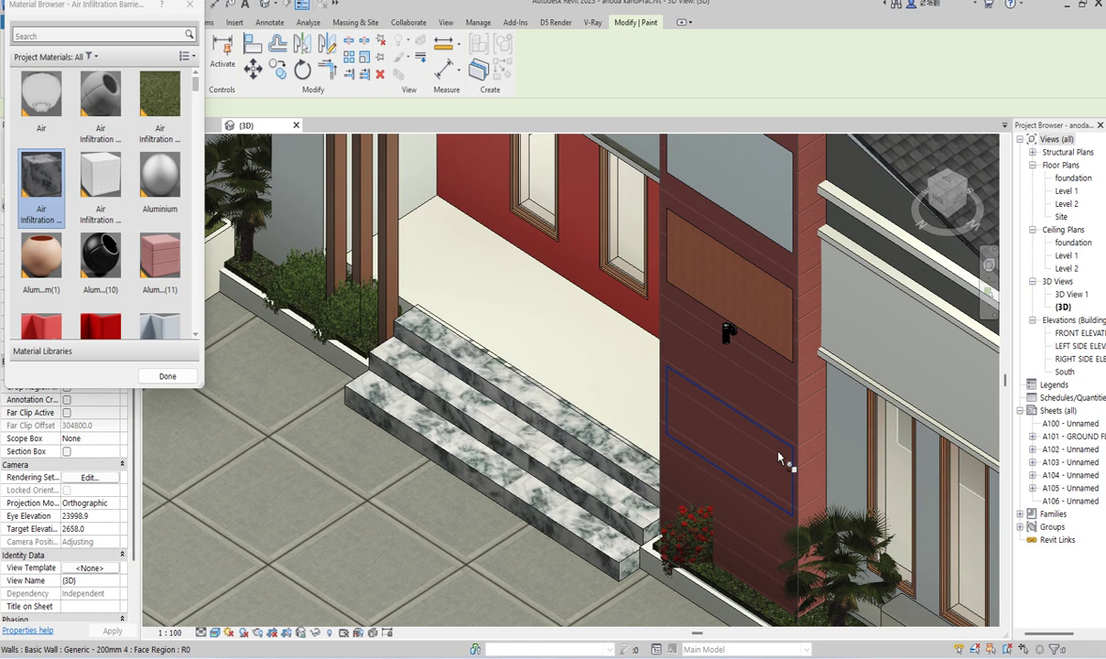
scroll(778, 469, up, 2)
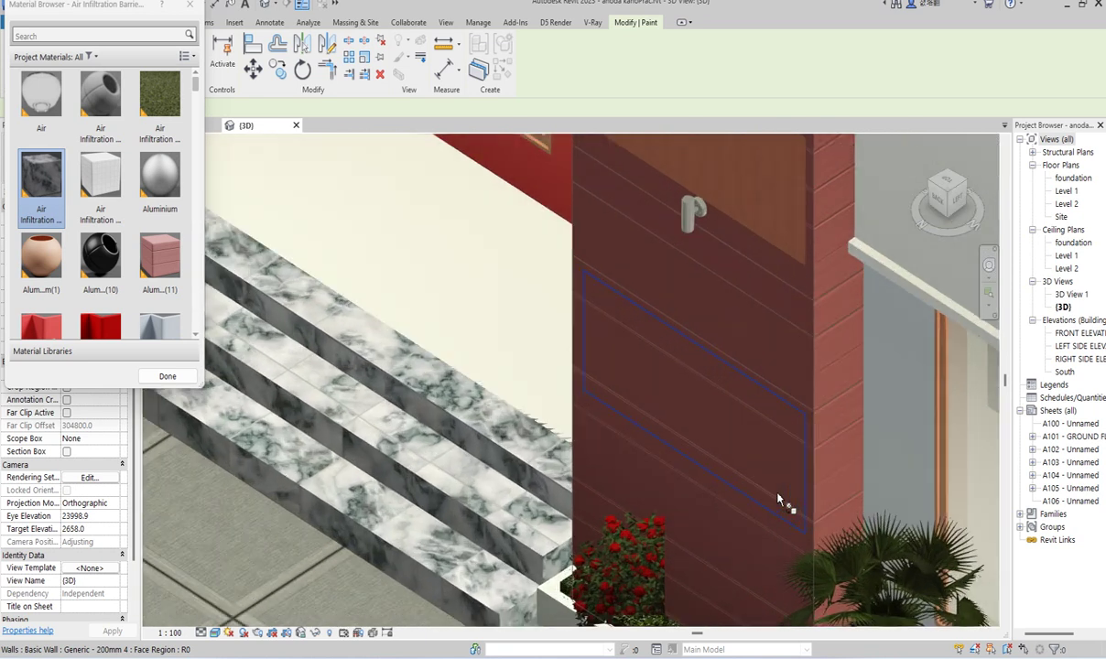
scroll(778, 487, down, 2)
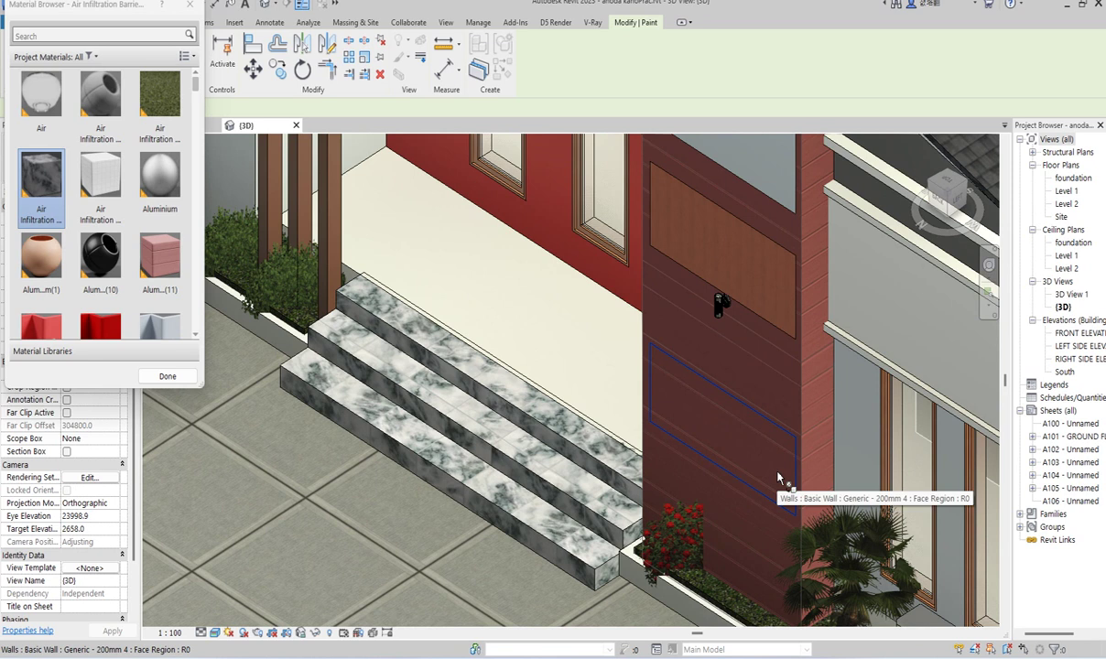
click(778, 477)
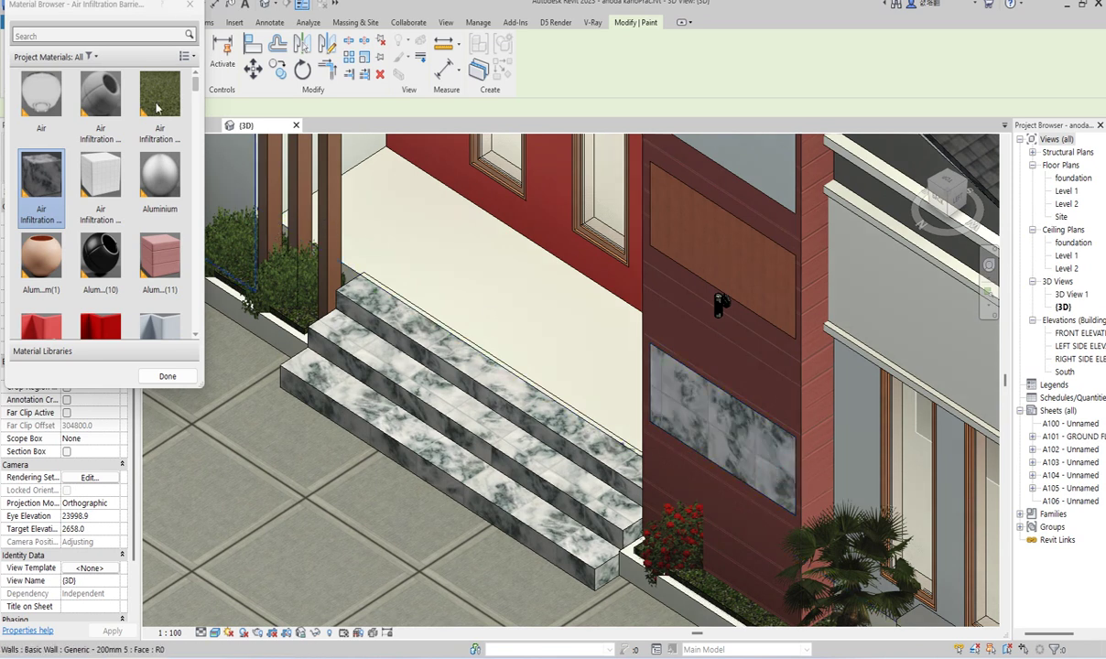
Enlarge the Material Browser to look over more project materials, choose Aluminium(2), and end the Paint command without painting.
scroll(156, 107, down, 1)
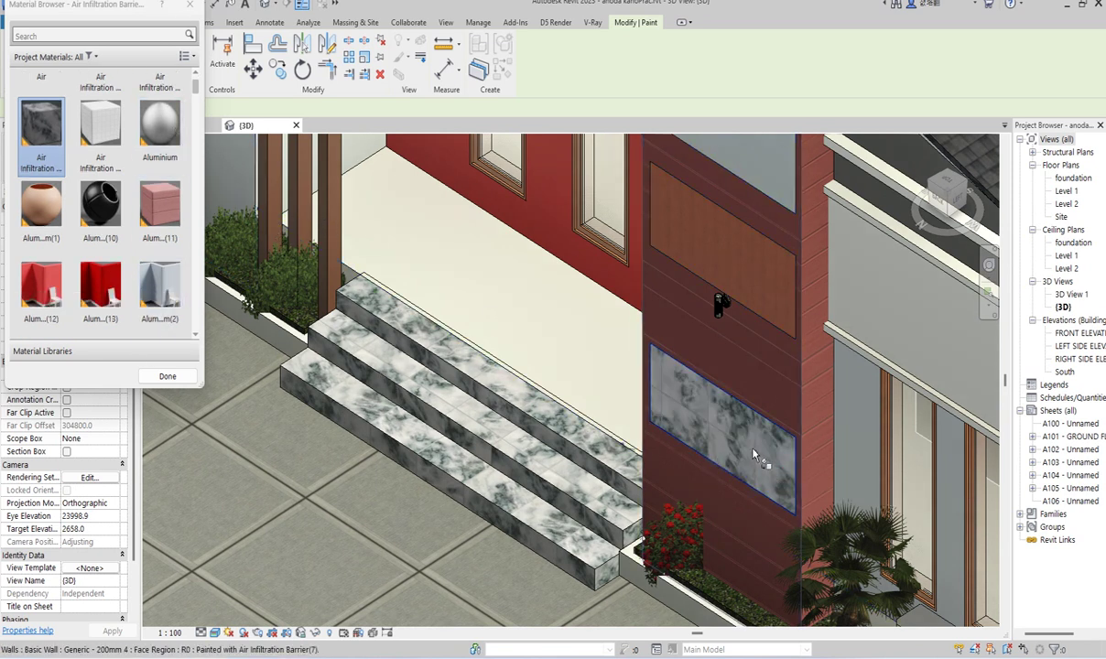
scroll(151, 110, up, 1)
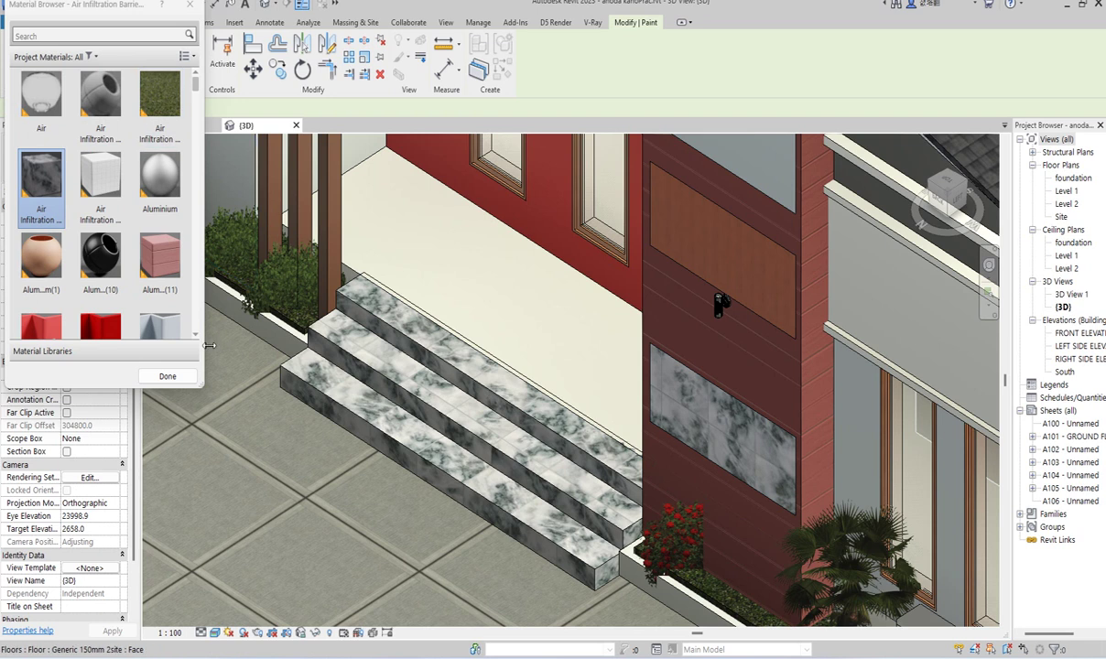
drag(204, 391, 379, 521)
click(284, 34)
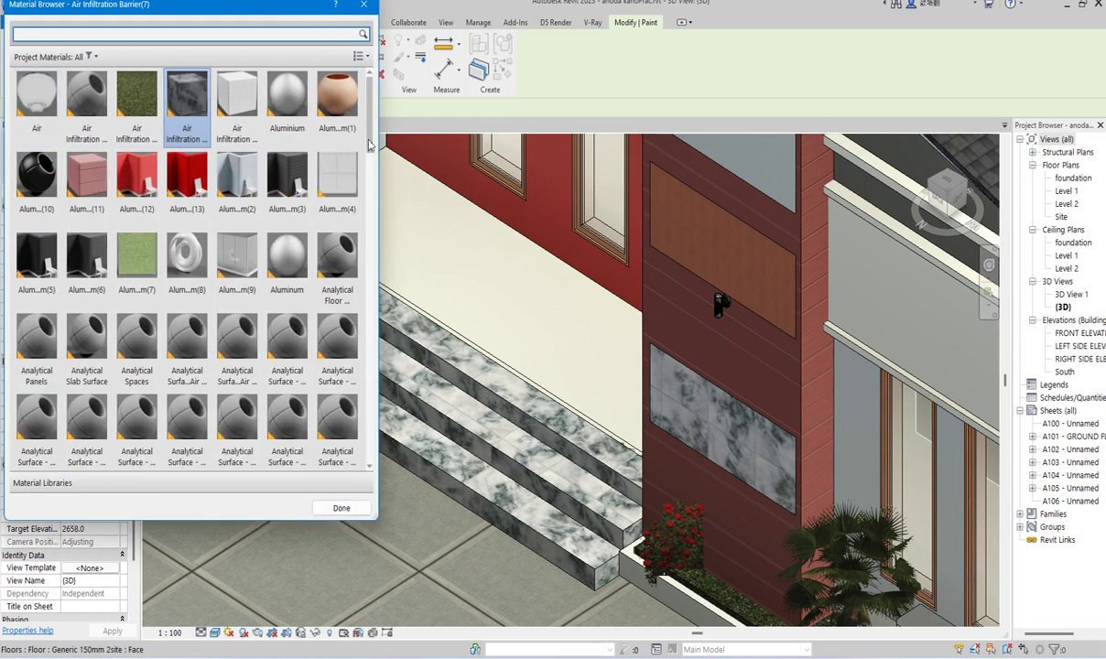
click(230, 196)
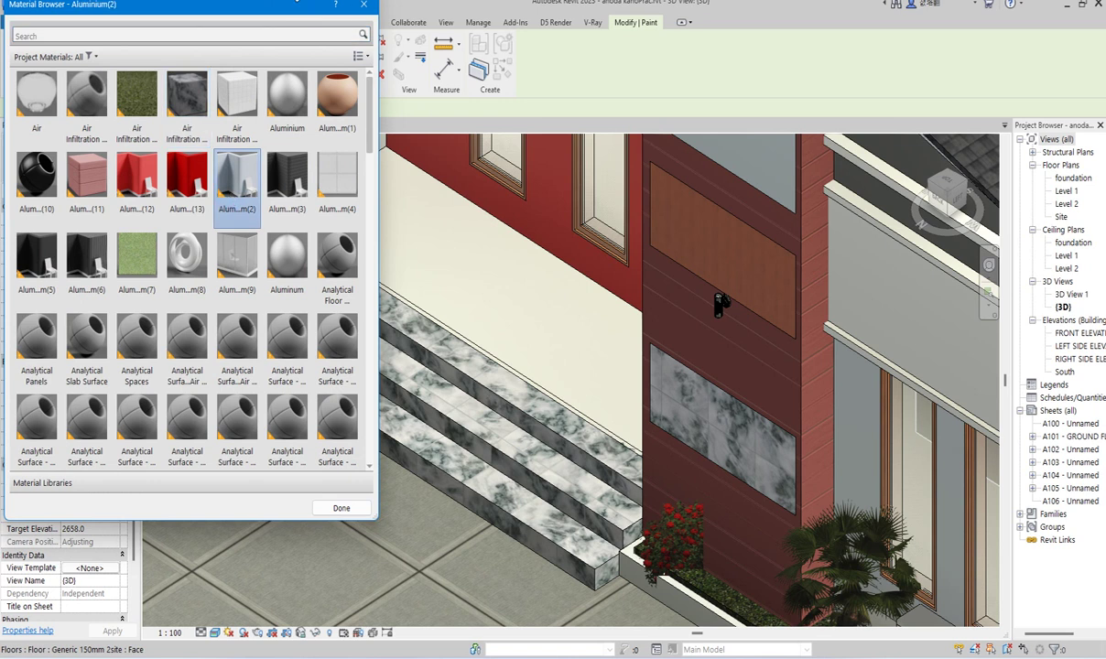
click(360, 6)
scroll(659, 332, down, 6)
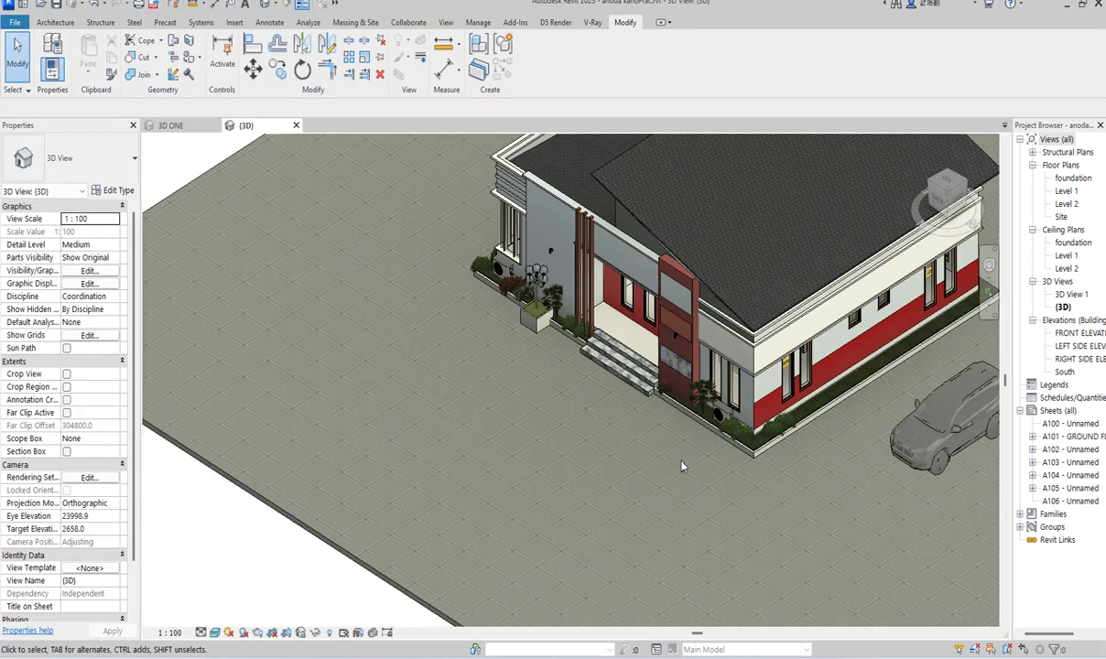
scroll(627, 371, up, 2)
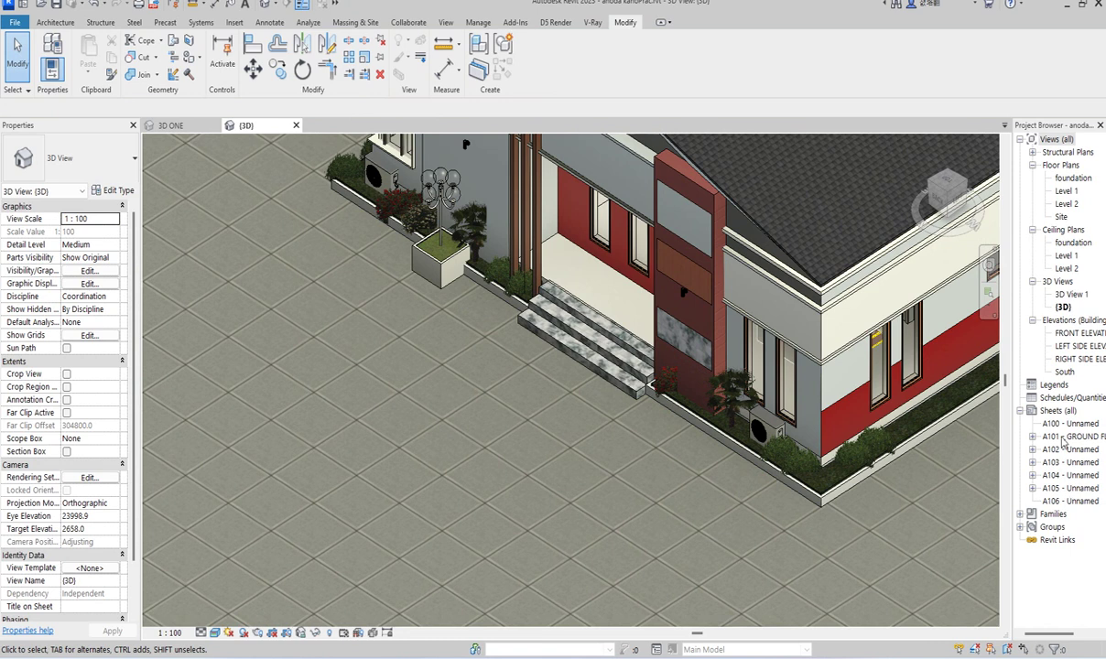
Open the FRONT ELEVATION view and bring the painted column into view.
double_click(1077, 333)
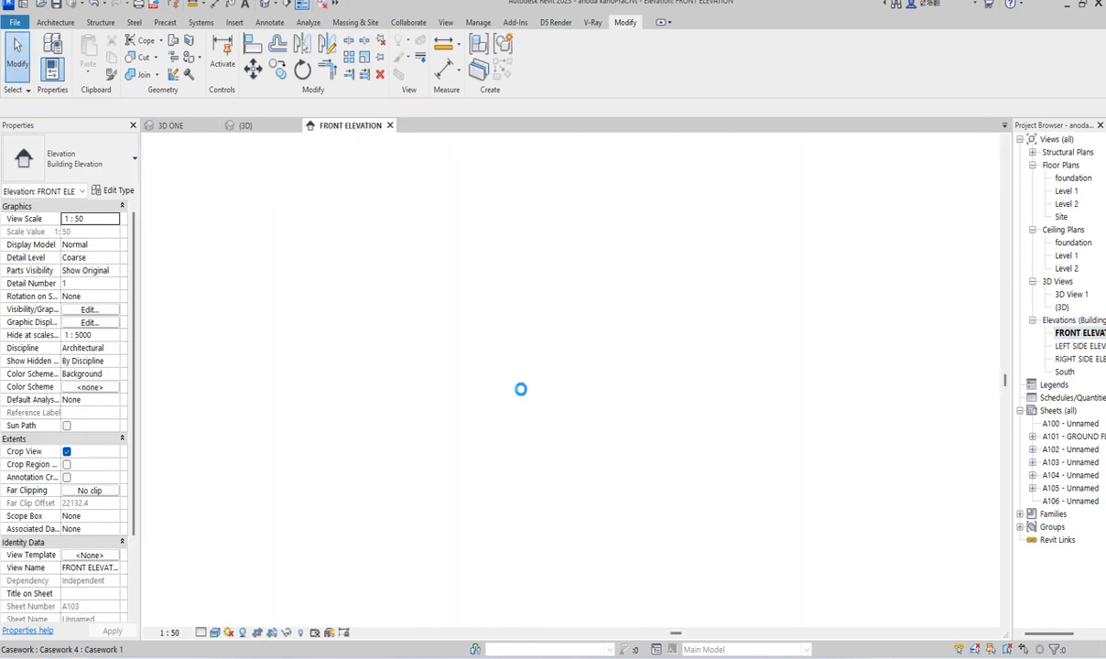
scroll(676, 540, up, 2)
scroll(676, 541, up, 3)
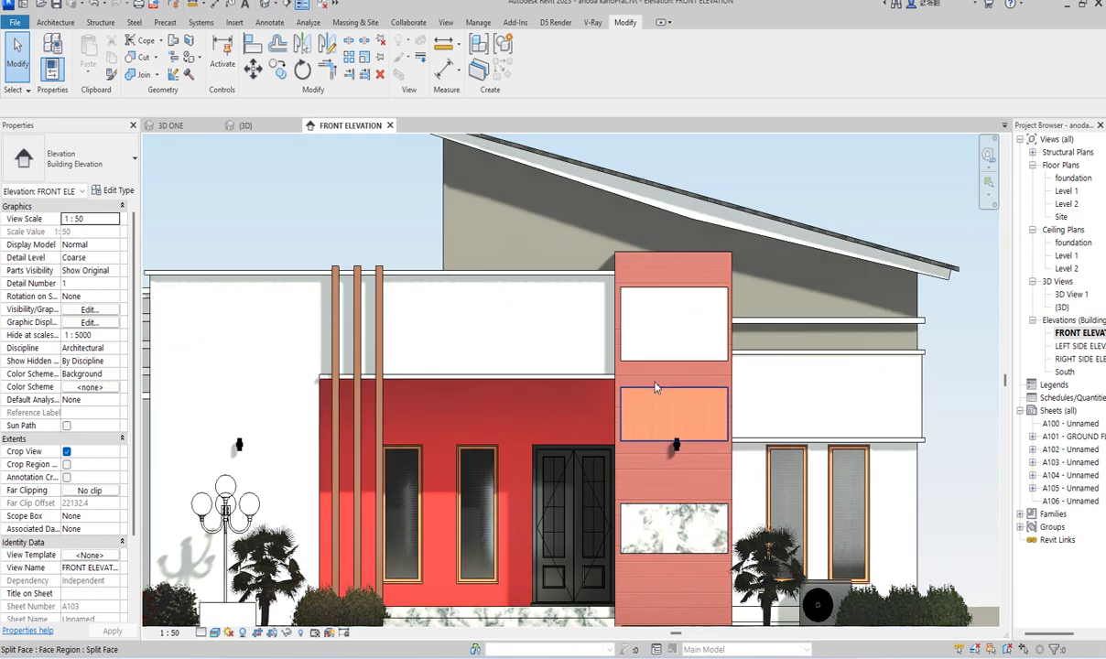
Edit the boundary of the column's lowest split region, moving the whole rectangle up closer to the wood panel, and finish the sketch.
click(661, 513)
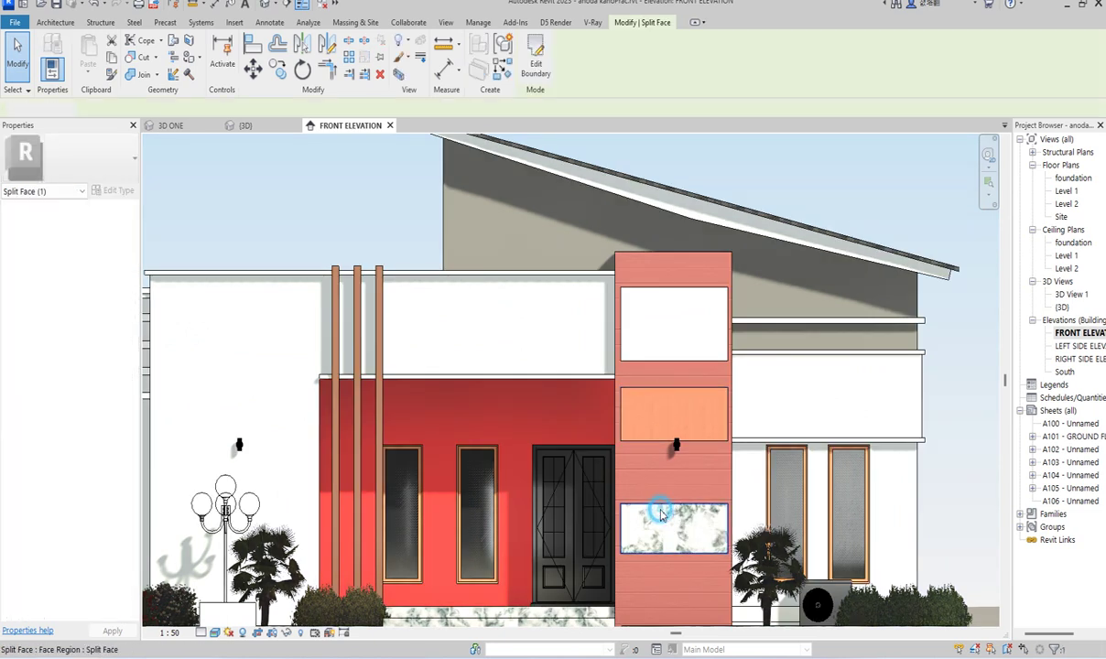
double_click(661, 512)
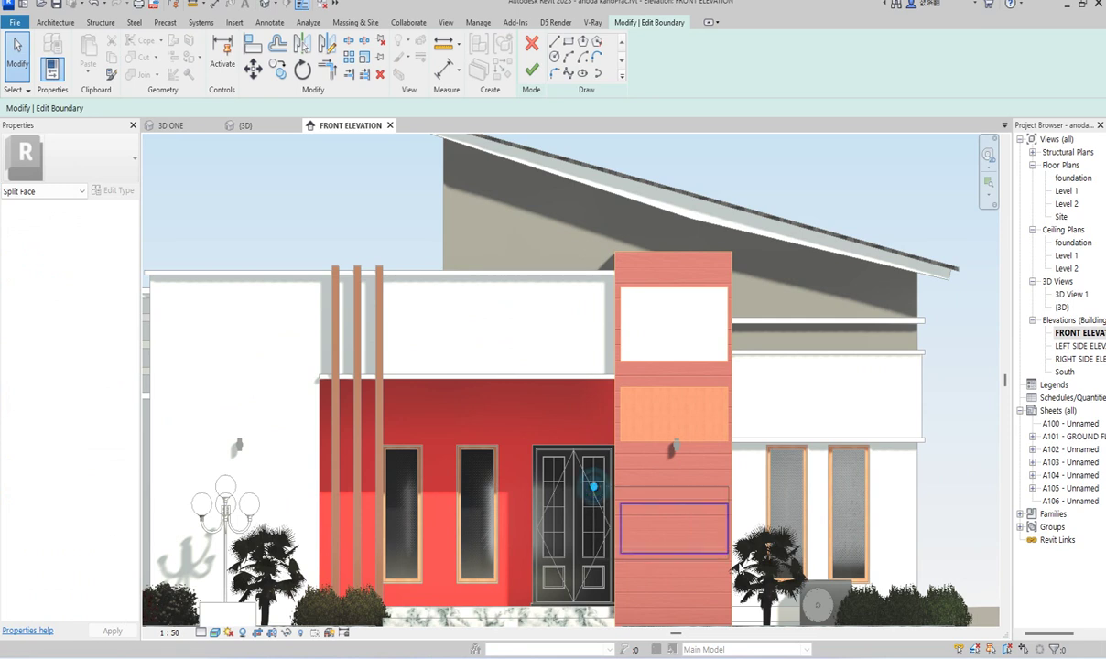
drag(719, 563, 609, 495)
key(Up)
key(Up)
key(Up)
key(Up)
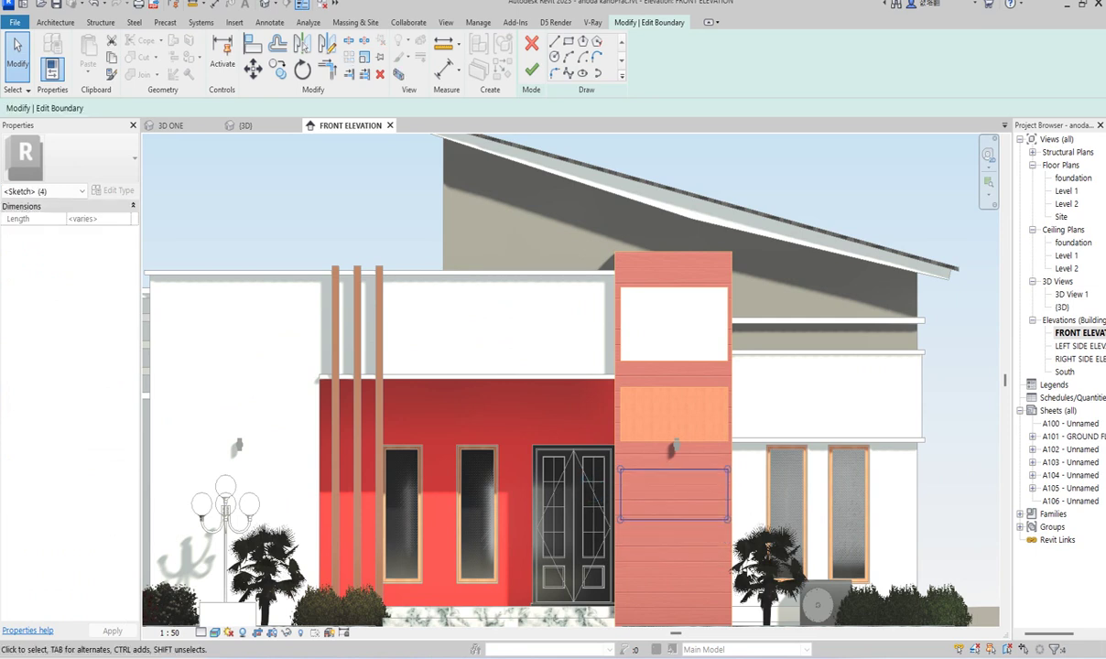
click(531, 69)
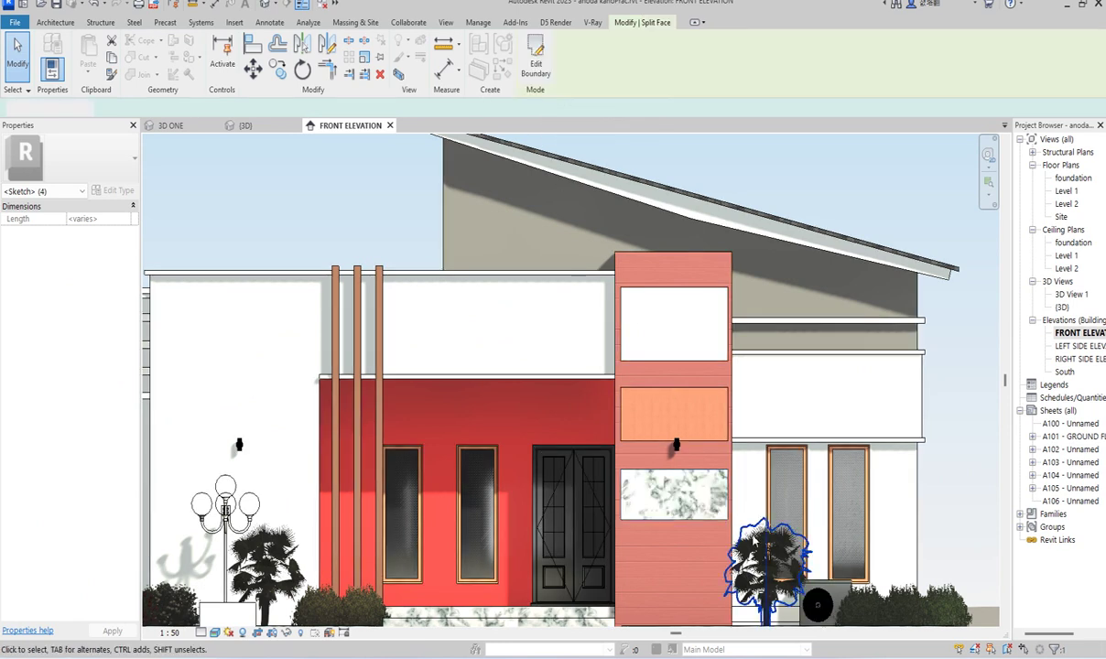
key(Escape)
Edit the boundary of the column's uppermost split region, lowering its top line to a height of about 780 mm, and finish the sketch.
scroll(681, 356, up, 2)
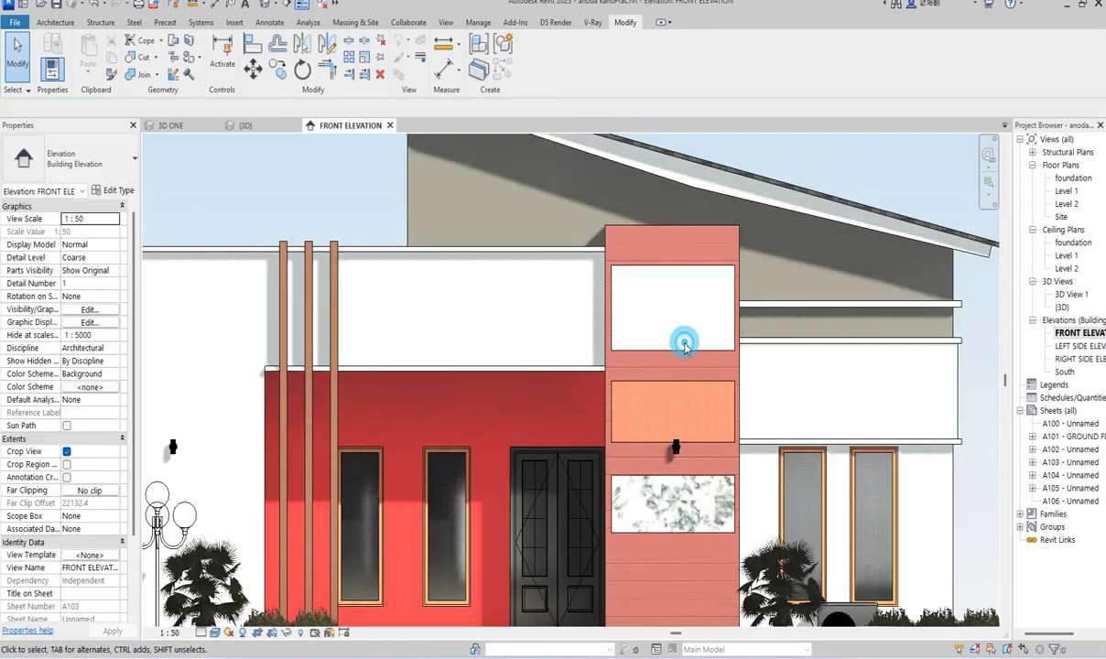
double_click(685, 269)
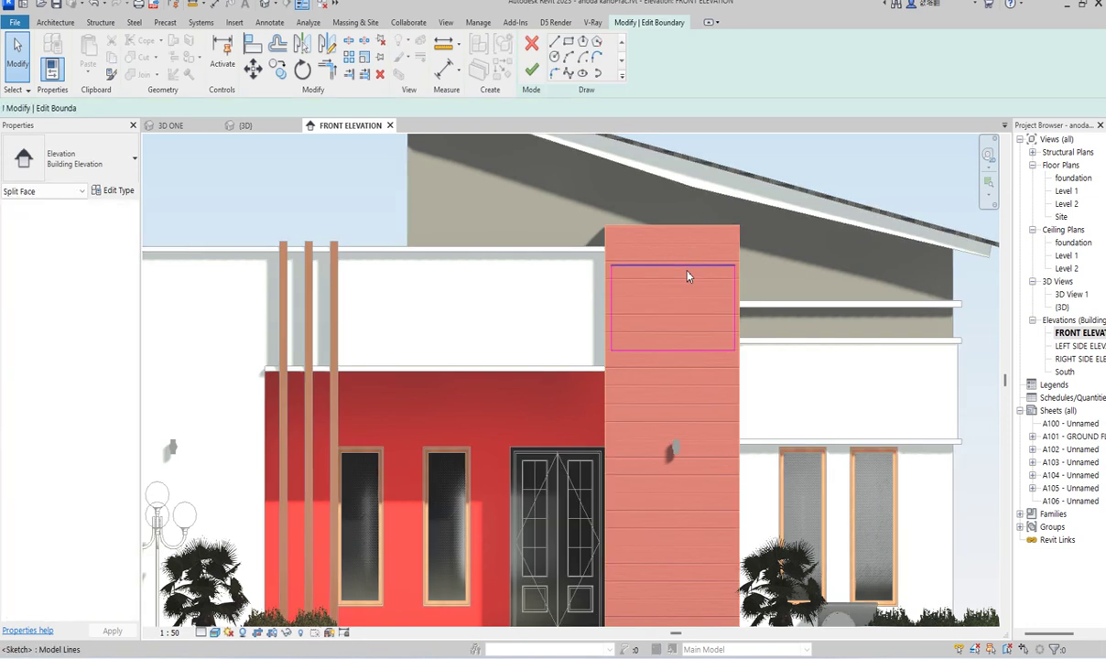
scroll(652, 248, up, 3)
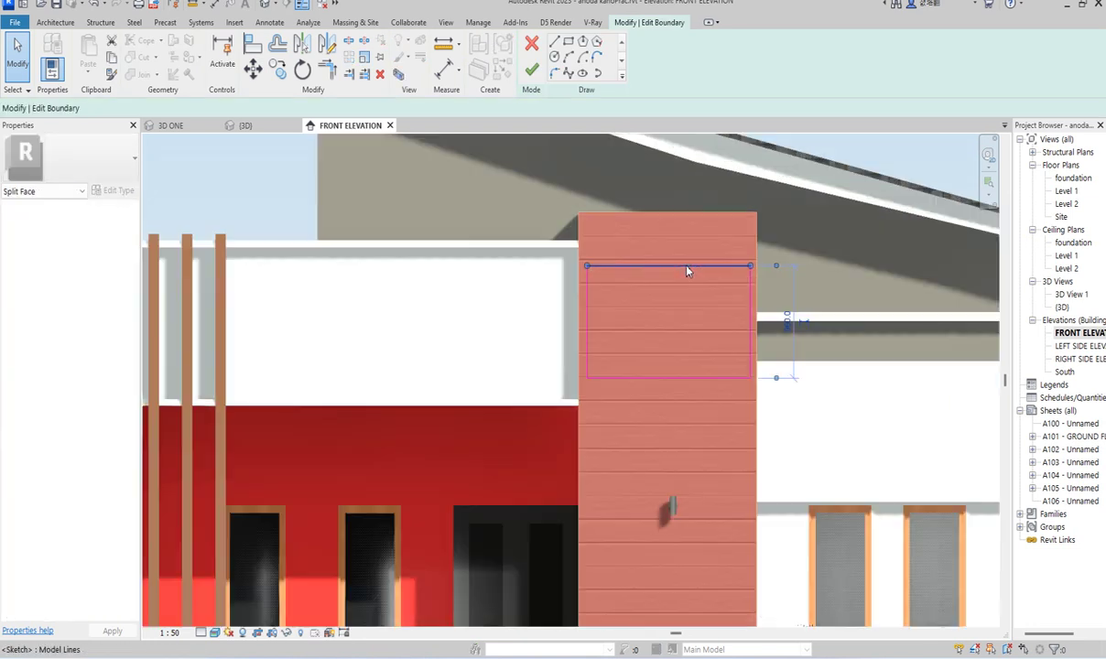
click(686, 271)
drag(687, 280, 690, 311)
click(535, 74)
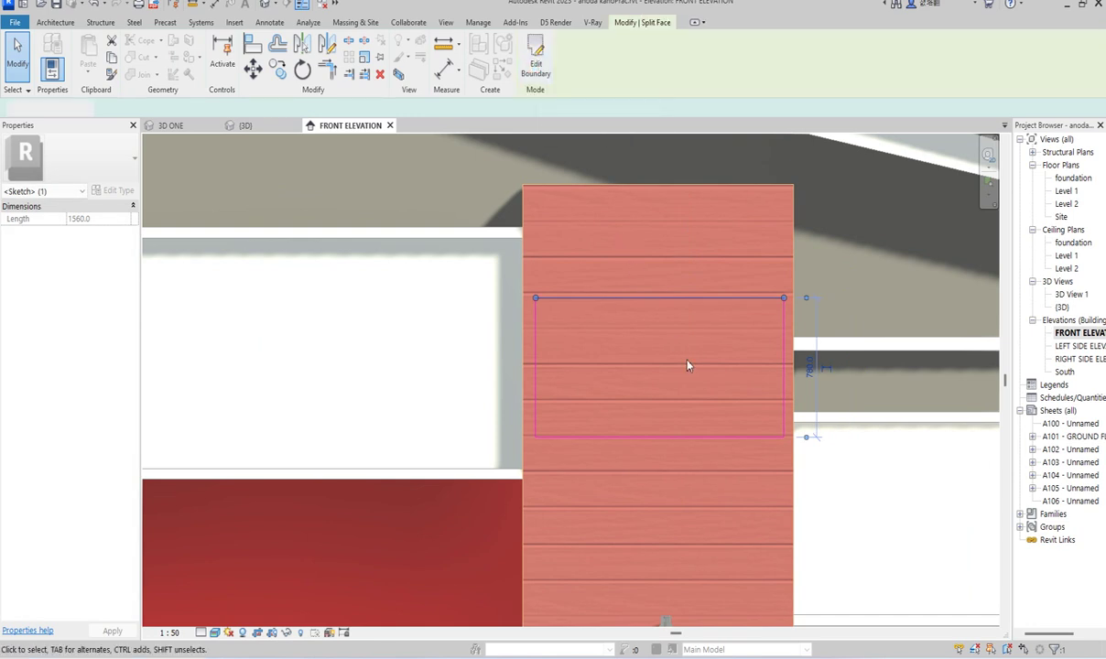
Deselect the column's split region and look over the whole front elevation with the adjusted panels.
scroll(592, 188, down, 2)
scroll(731, 358, down, 1)
key(Escape)
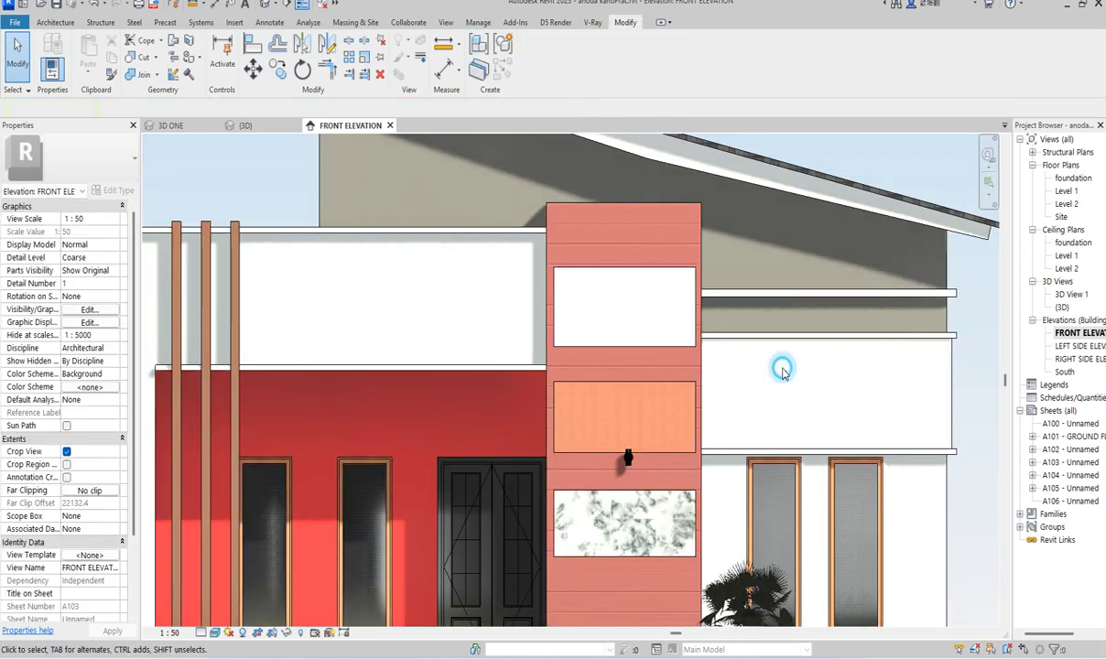
scroll(630, 426, down, 3)
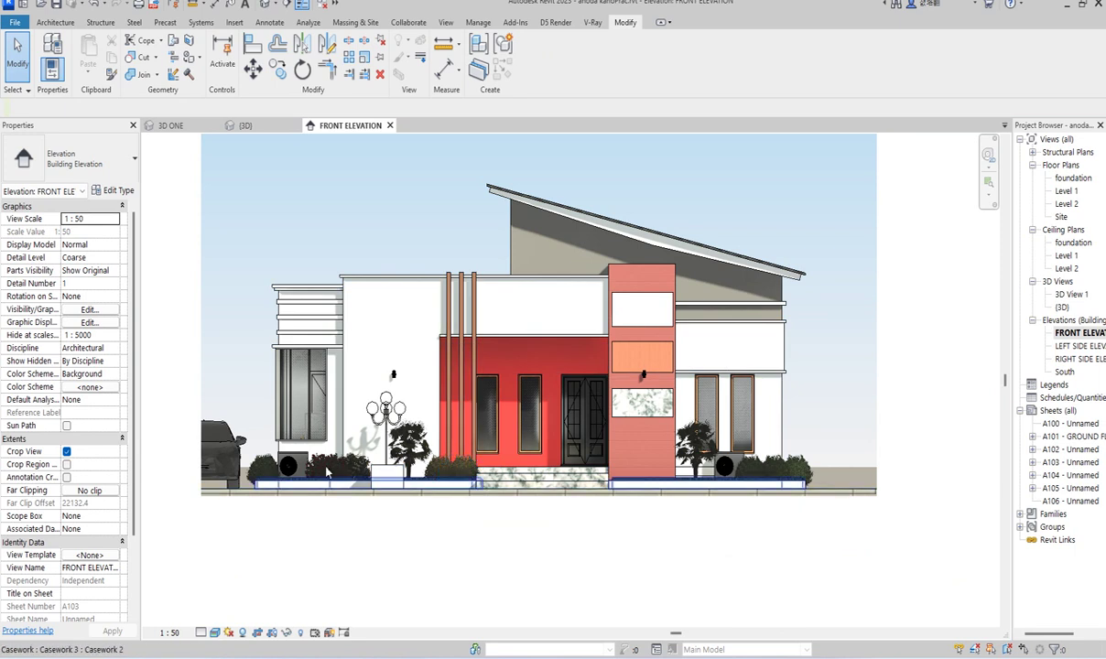
Try the wall type Generic - 200mm COVER on the front wall with the two windows beside the column, and undo the change.
click(780, 408)
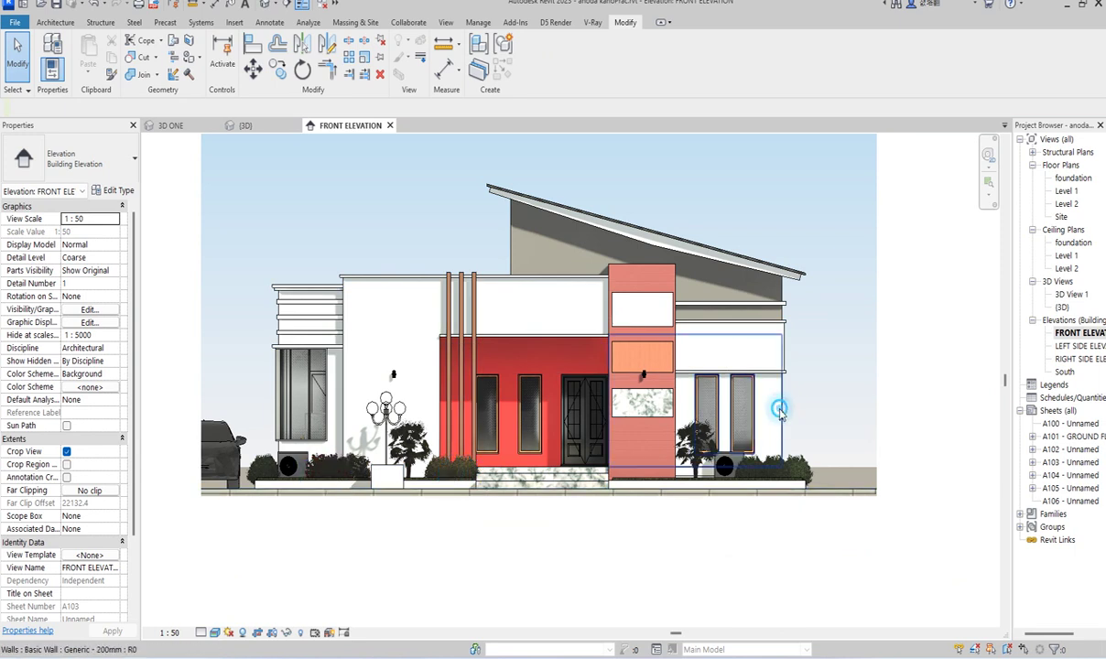
click(122, 171)
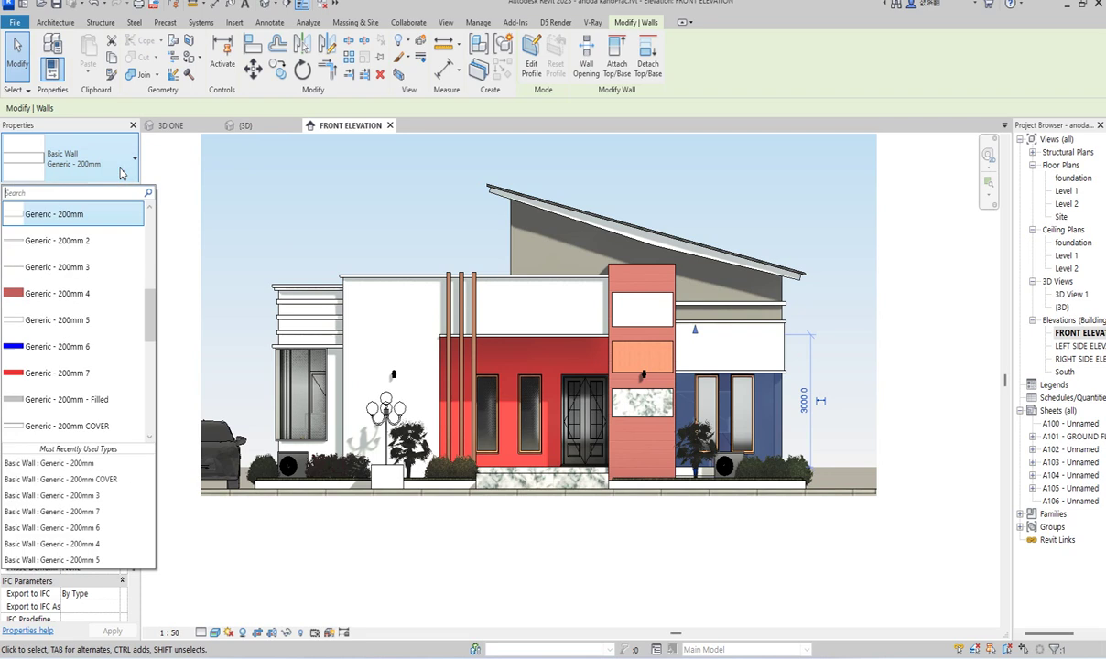
click(119, 479)
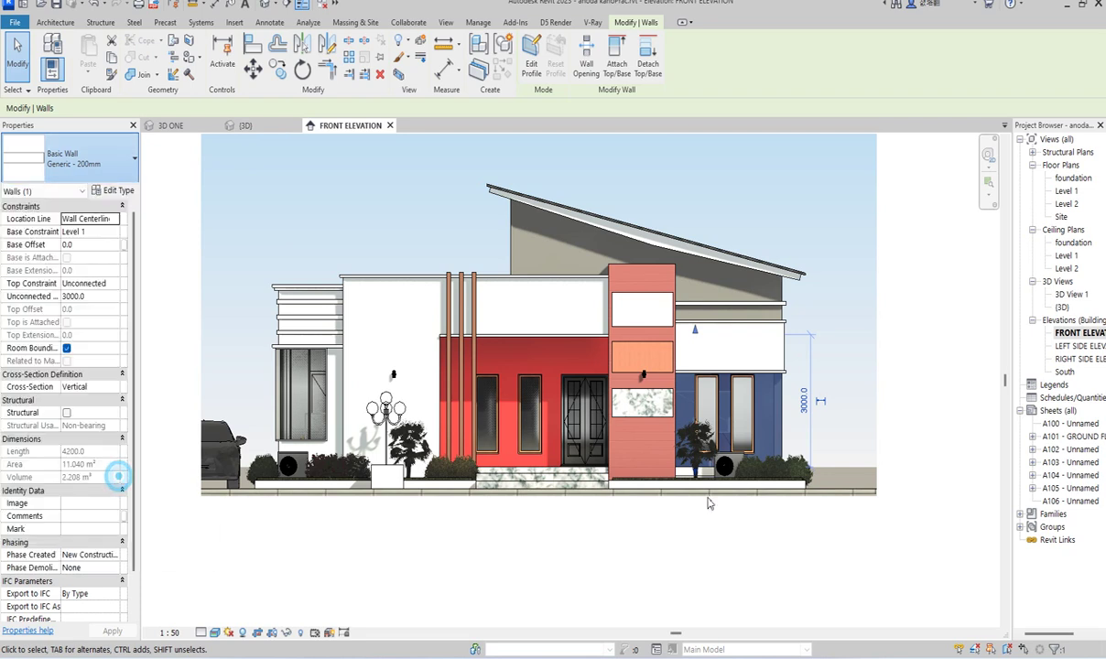
click(907, 465)
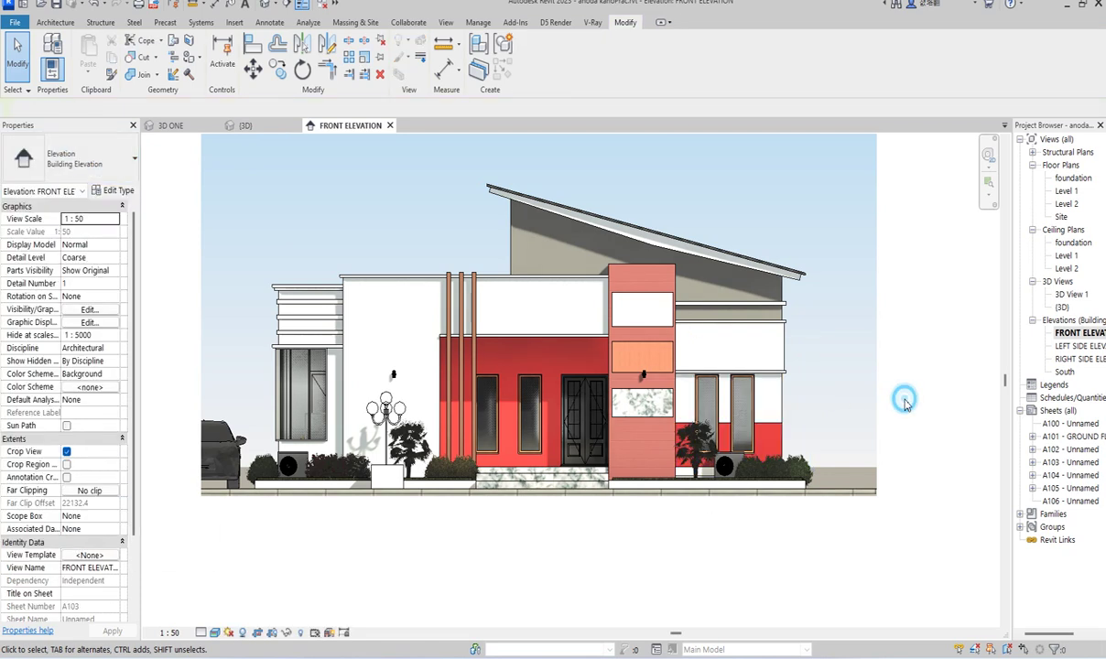
scroll(770, 415, up, 3)
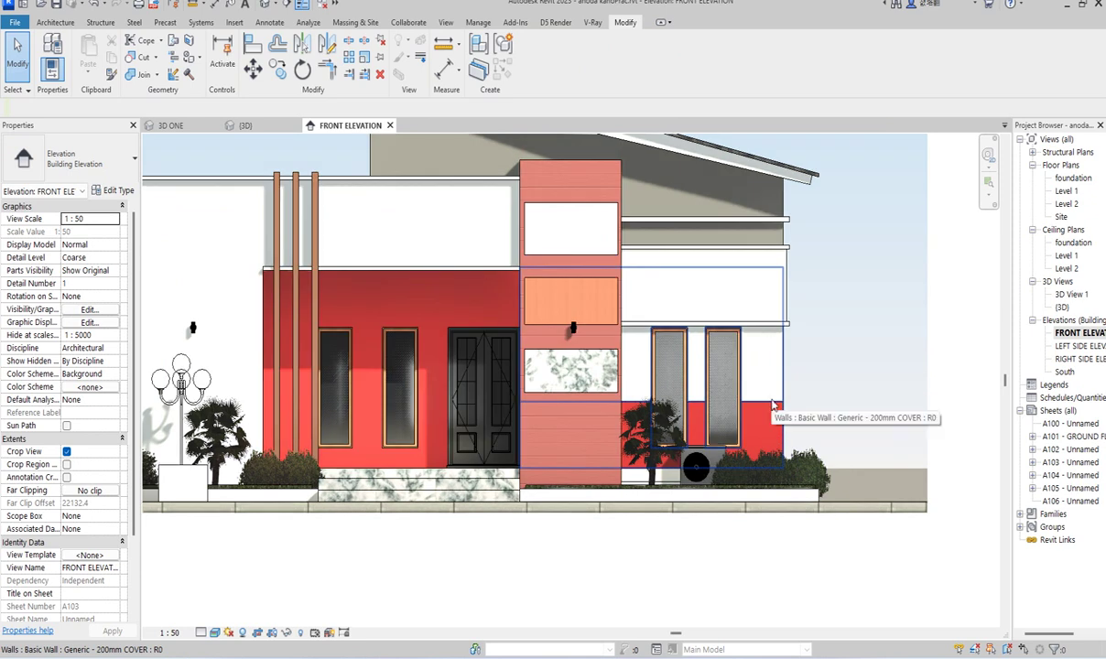
scroll(771, 407, down, 2)
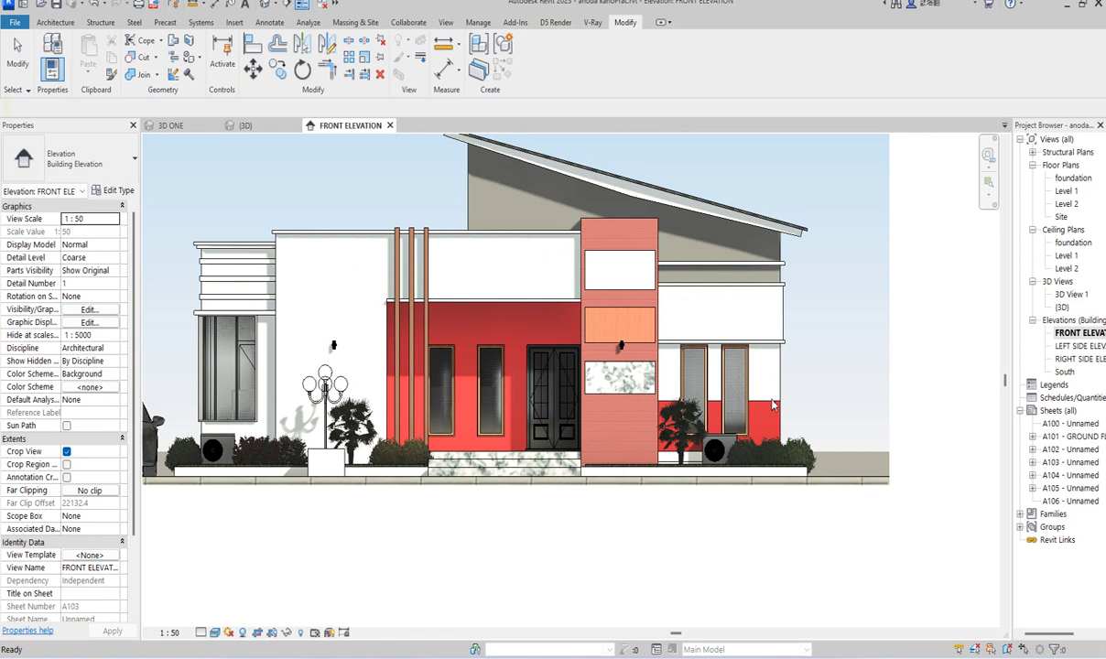
key(ctrl+z)
Open the {3D} view and examine the column's panels and the finishes where the front and side walls meet.
double_click(1063, 308)
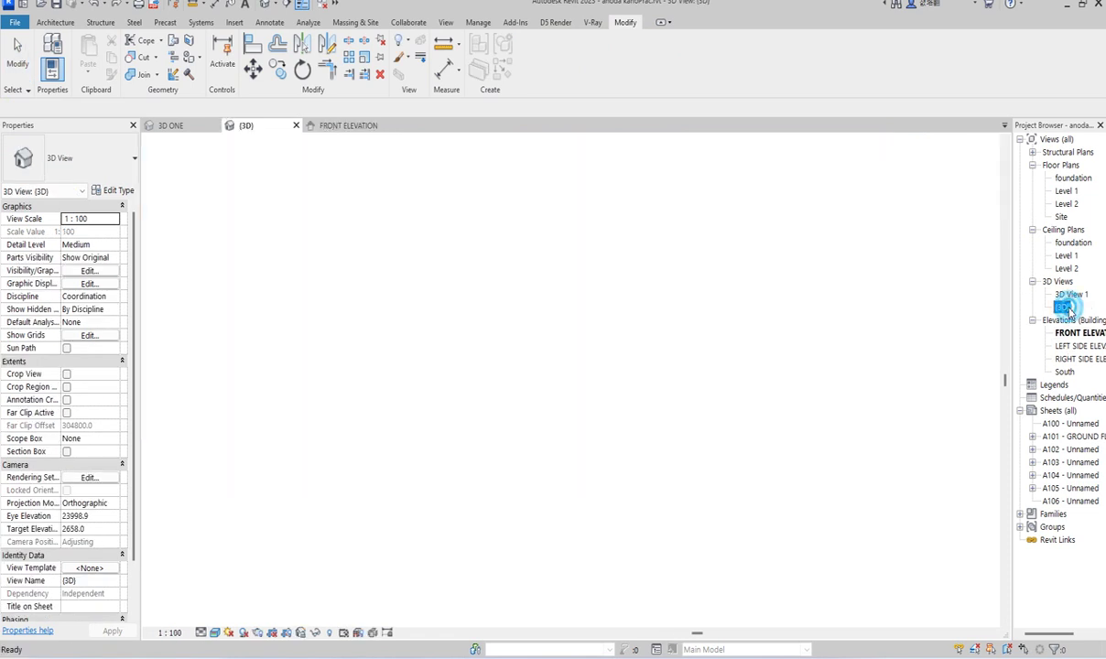
scroll(552, 361, down, 4)
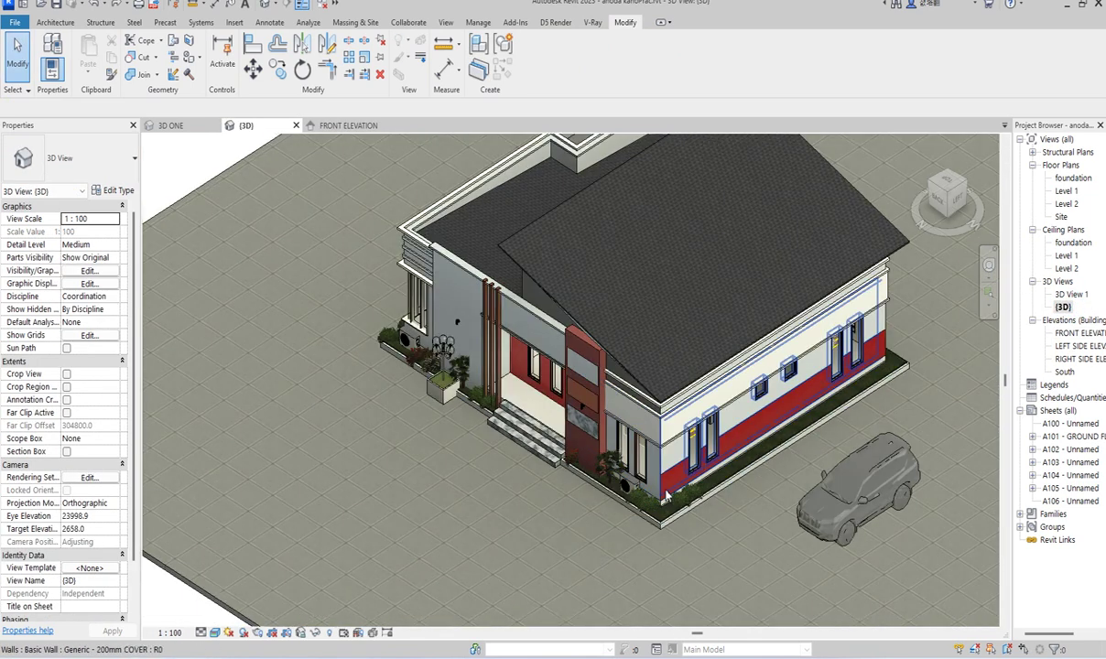
scroll(678, 457, up, 5)
scroll(677, 458, up, 4)
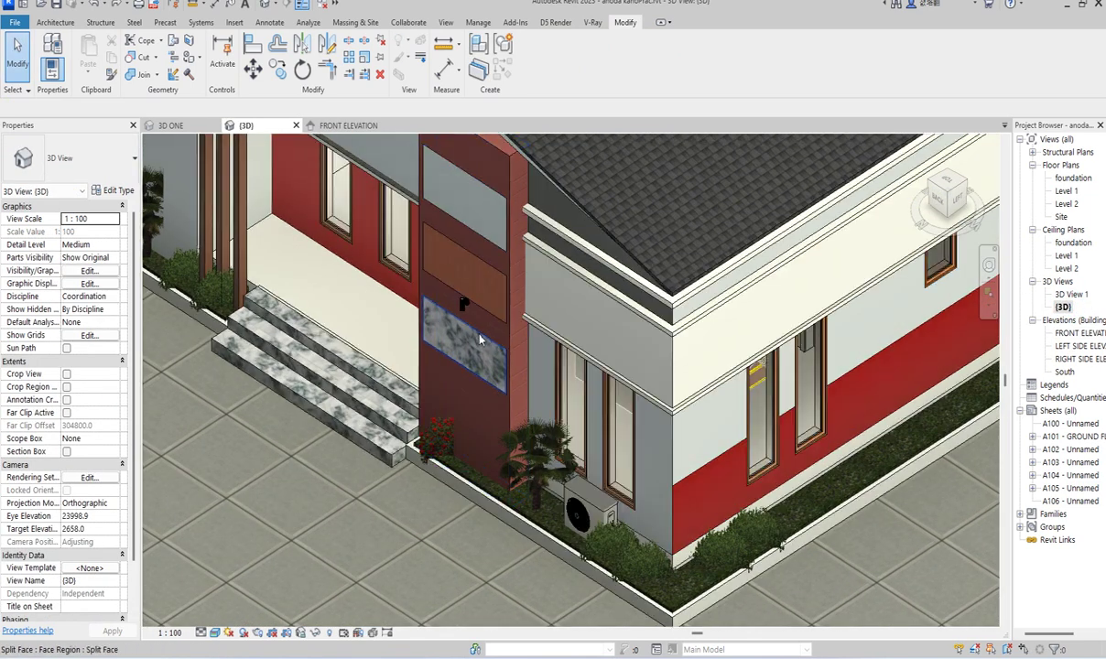
scroll(709, 436, down, 2)
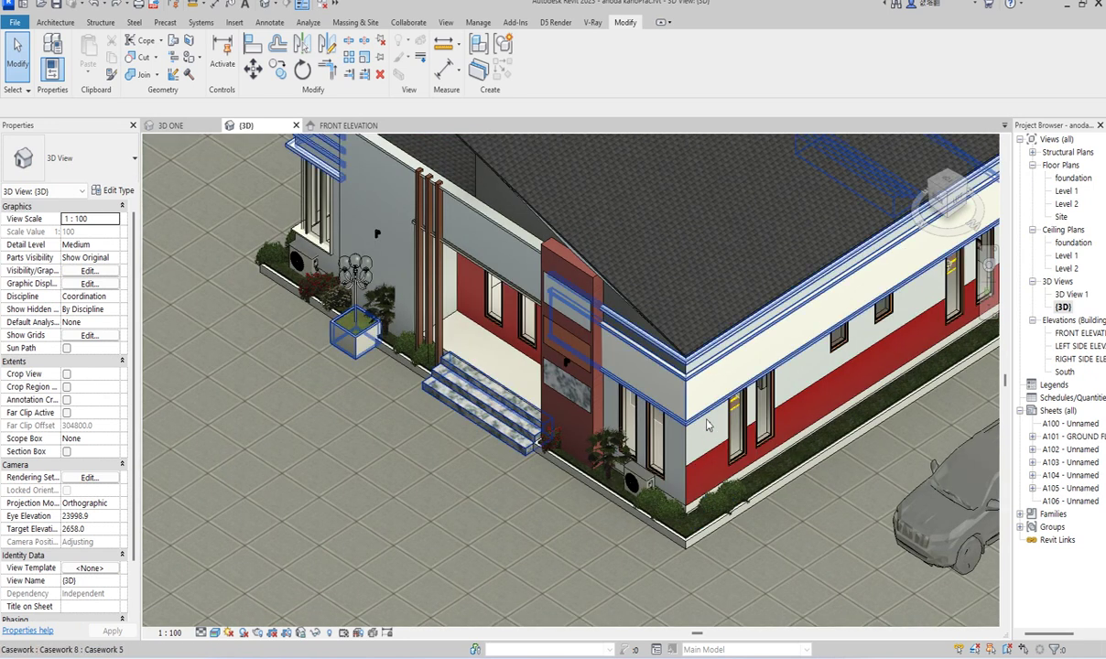
scroll(712, 445, up, 3)
scroll(695, 442, down, 3)
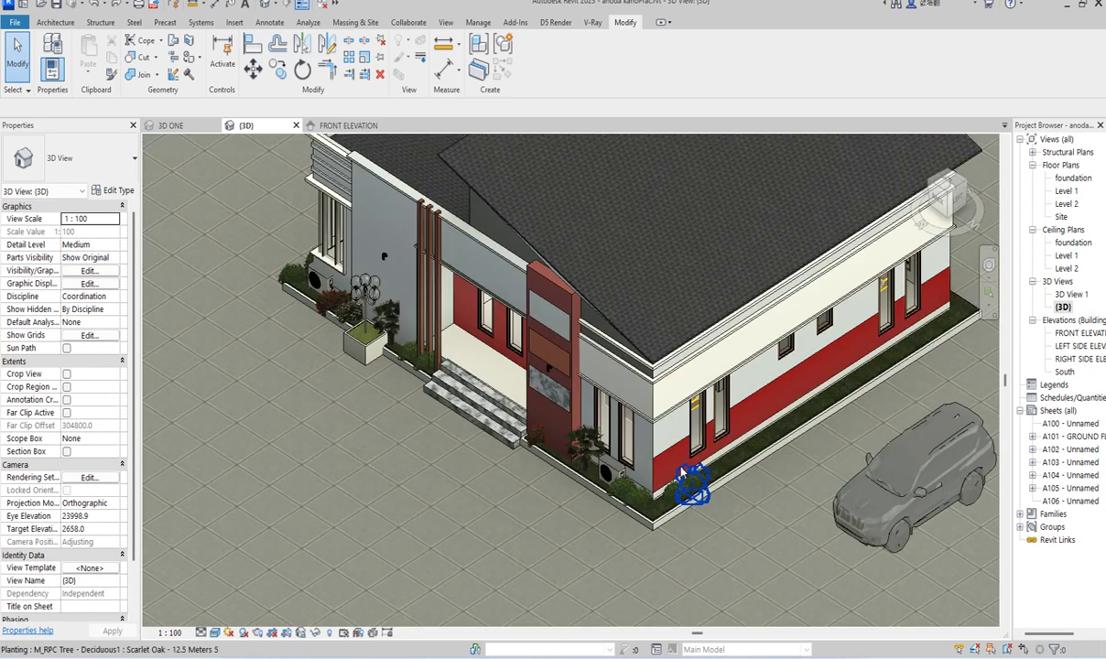
scroll(682, 438, up, 3)
scroll(678, 436, down, 4)
scroll(723, 411, up, 1)
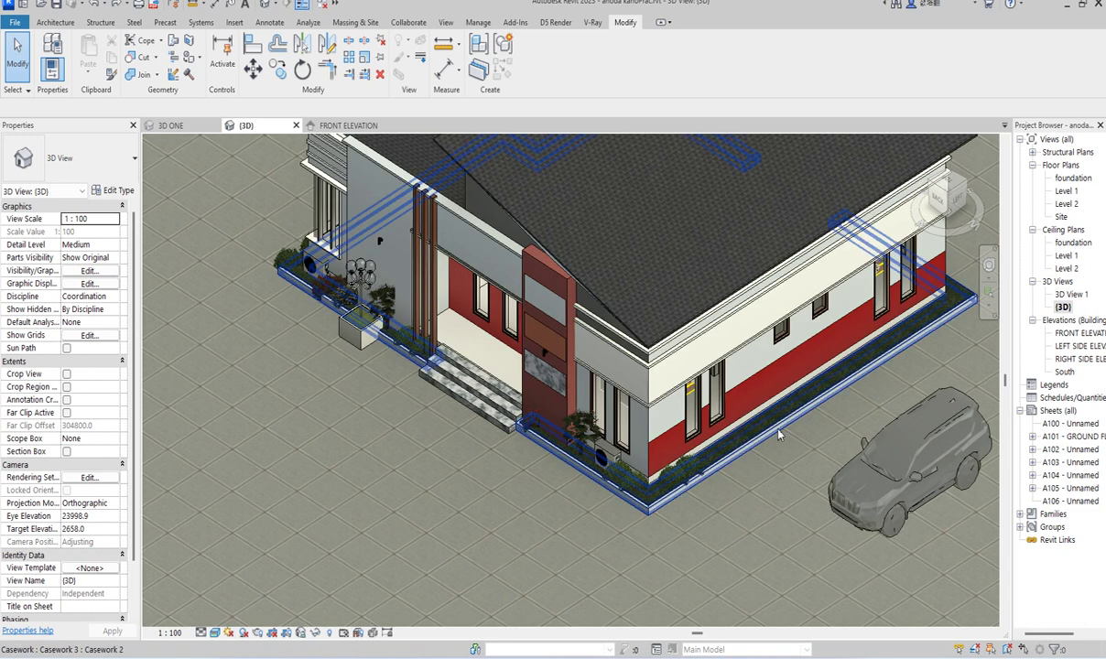